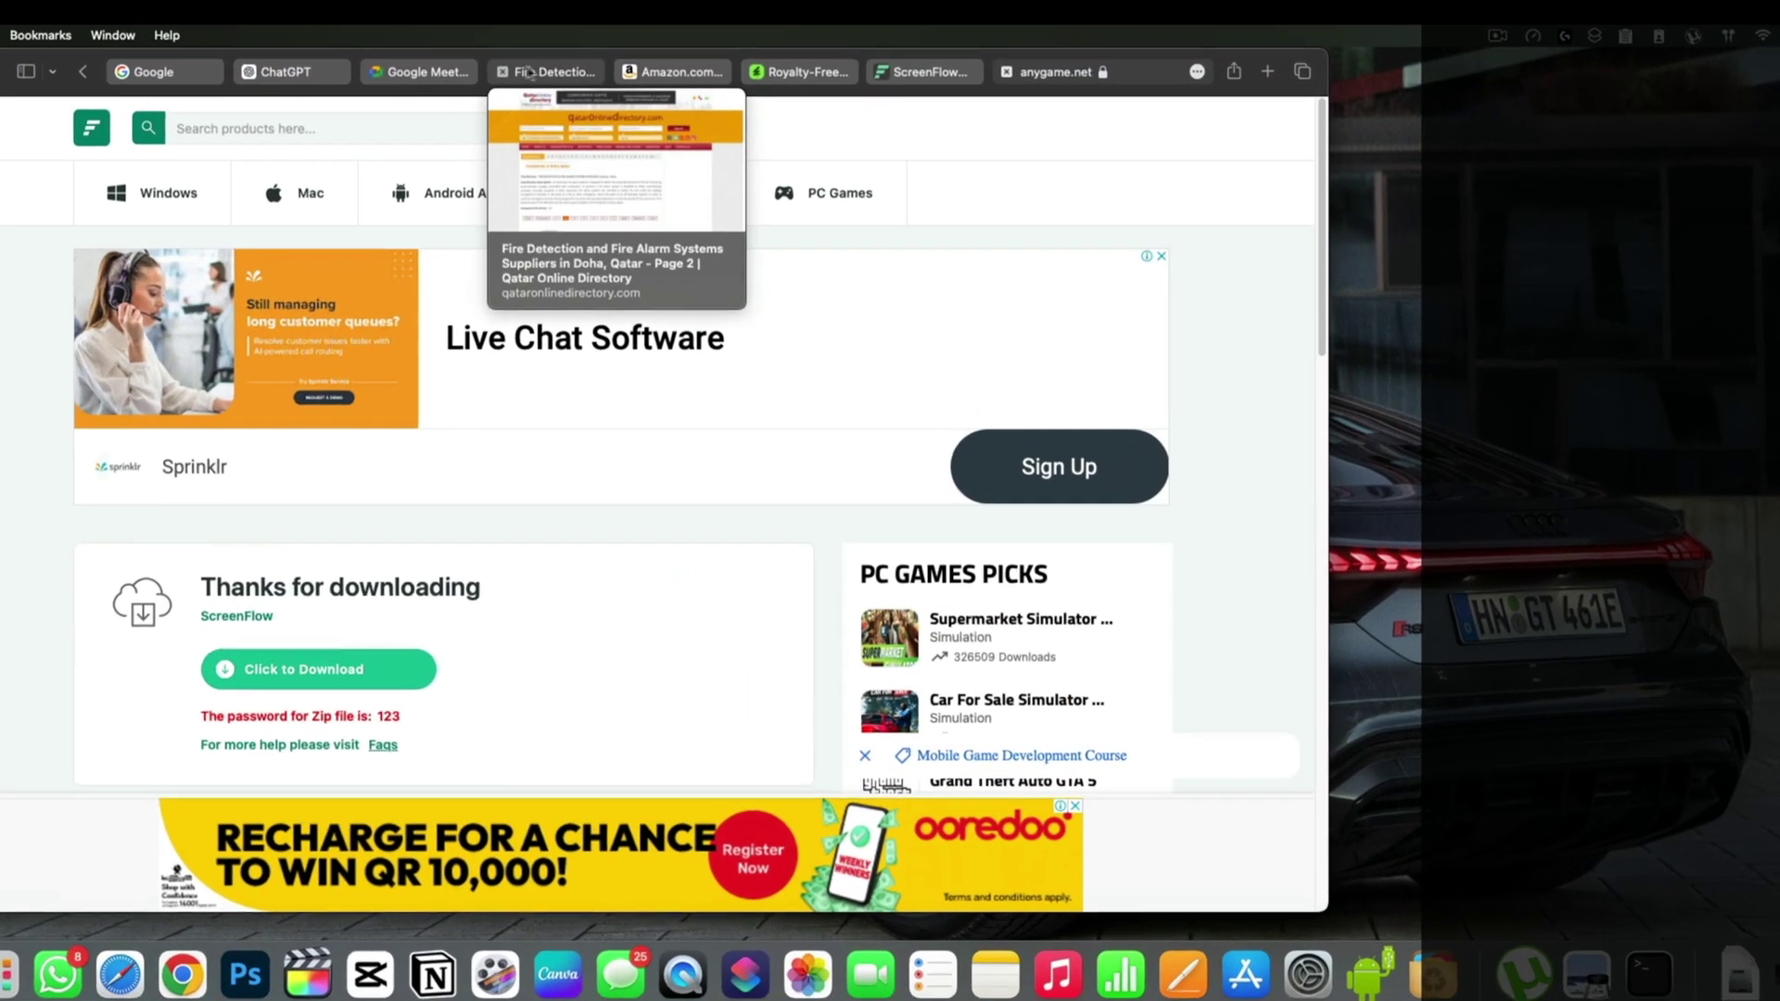
# - Close the Amazon tab in Safari and immediately restore it with ⇧⌘T
pyautogui.click(677, 71)
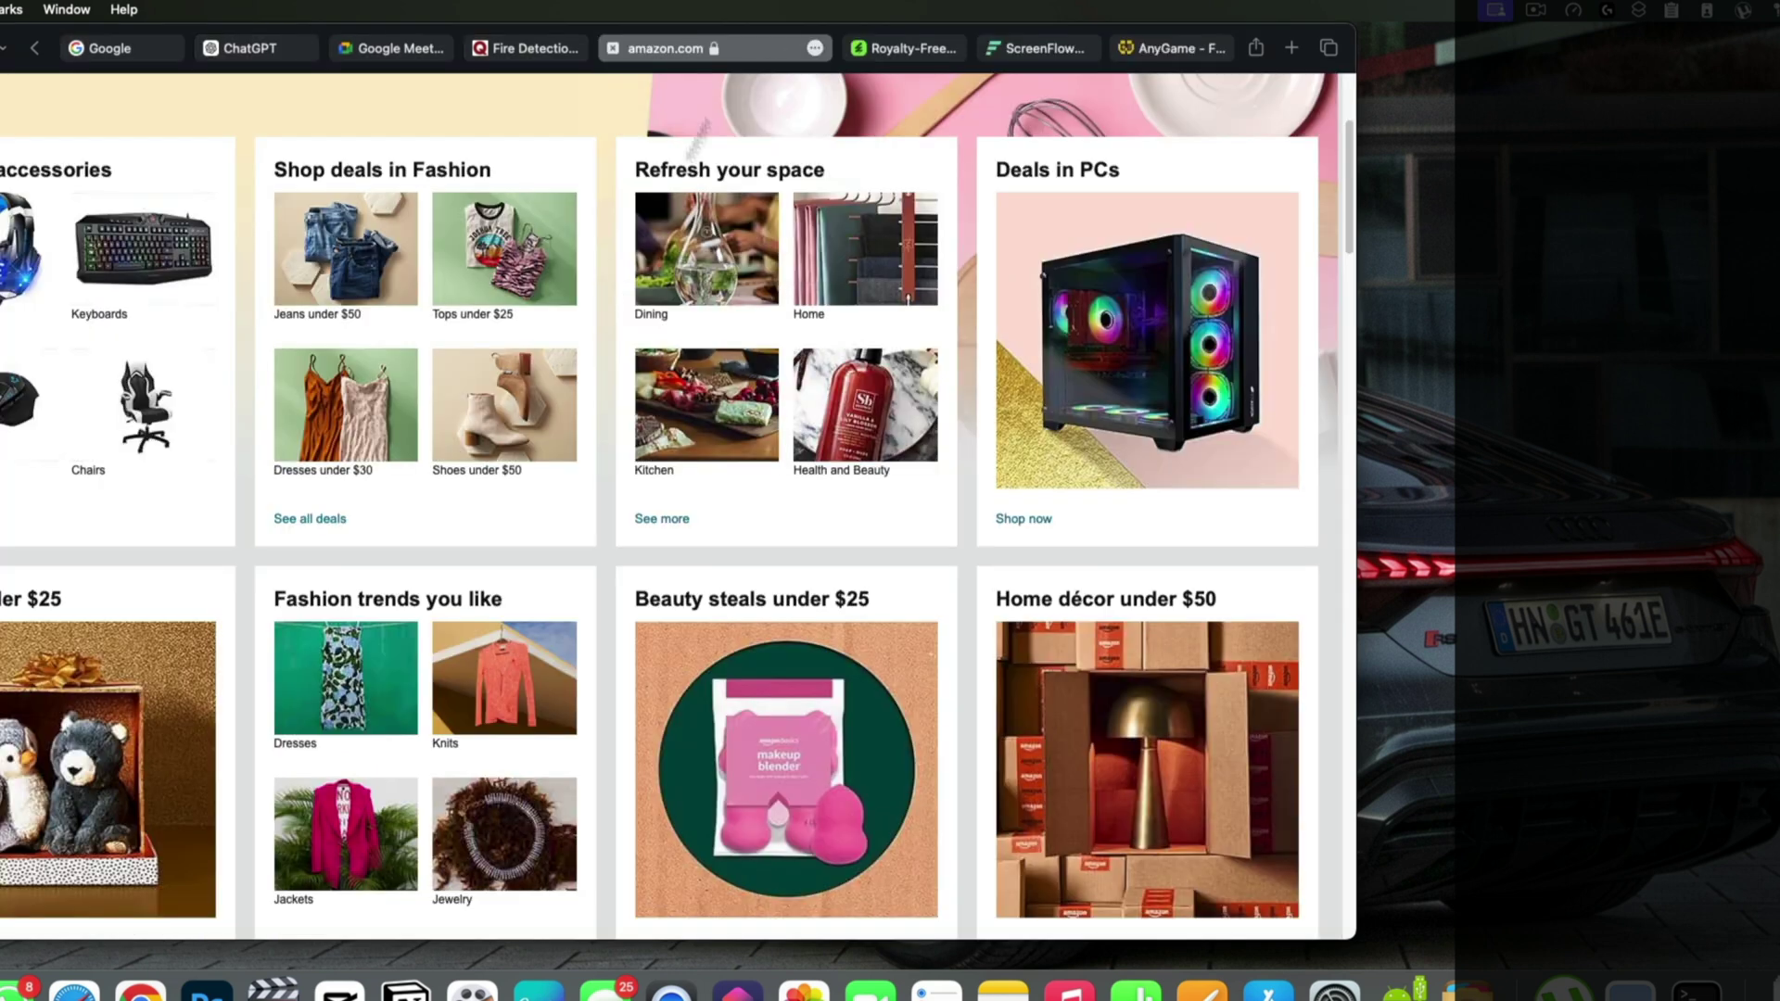
pyautogui.press('super')
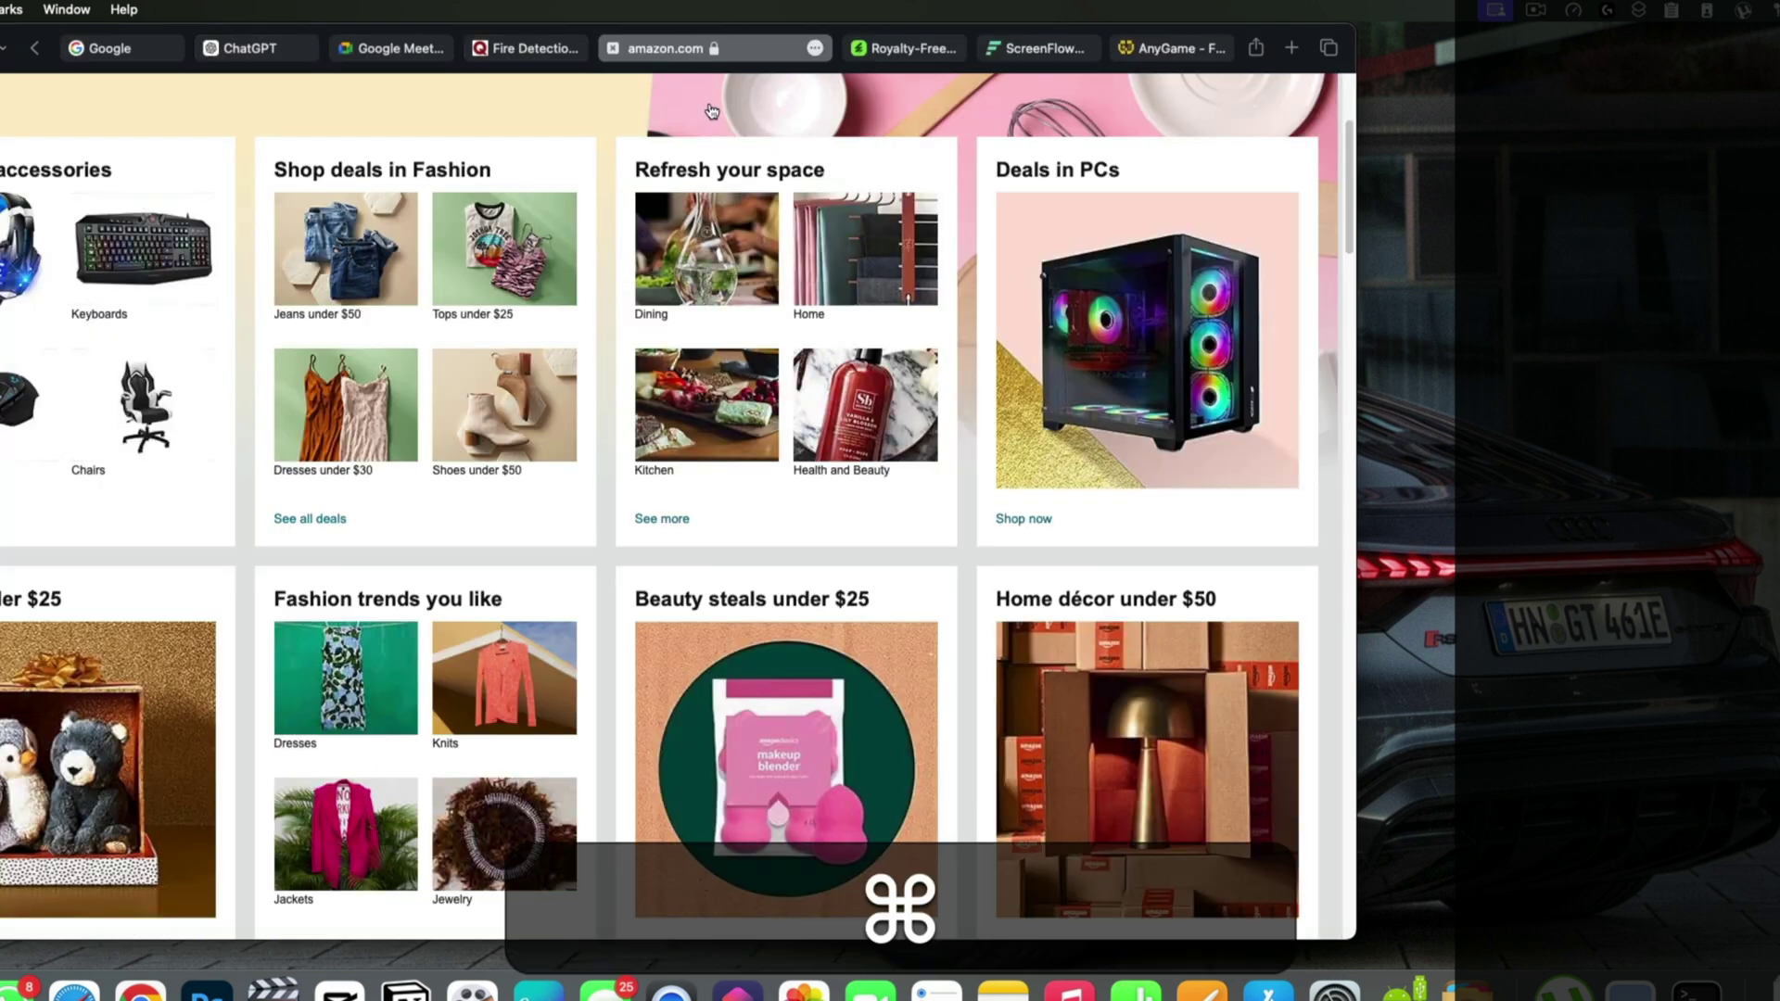
pyautogui.press('super+w')
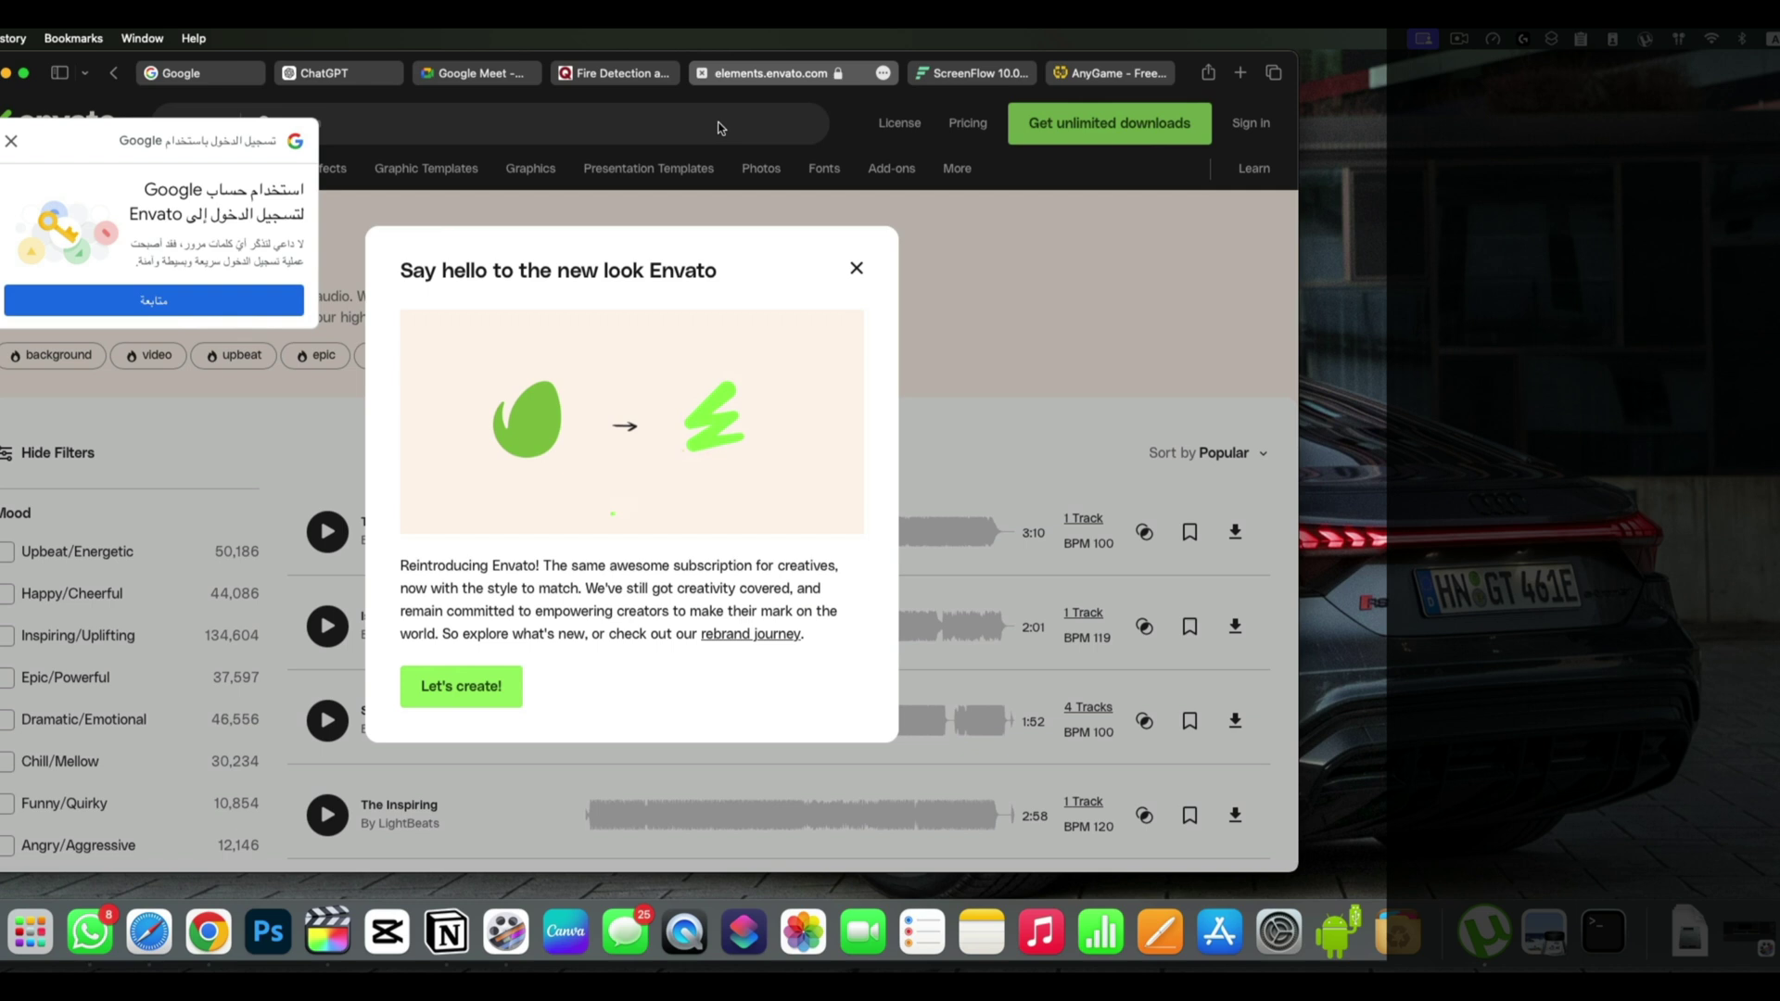
pyautogui.press('shift')
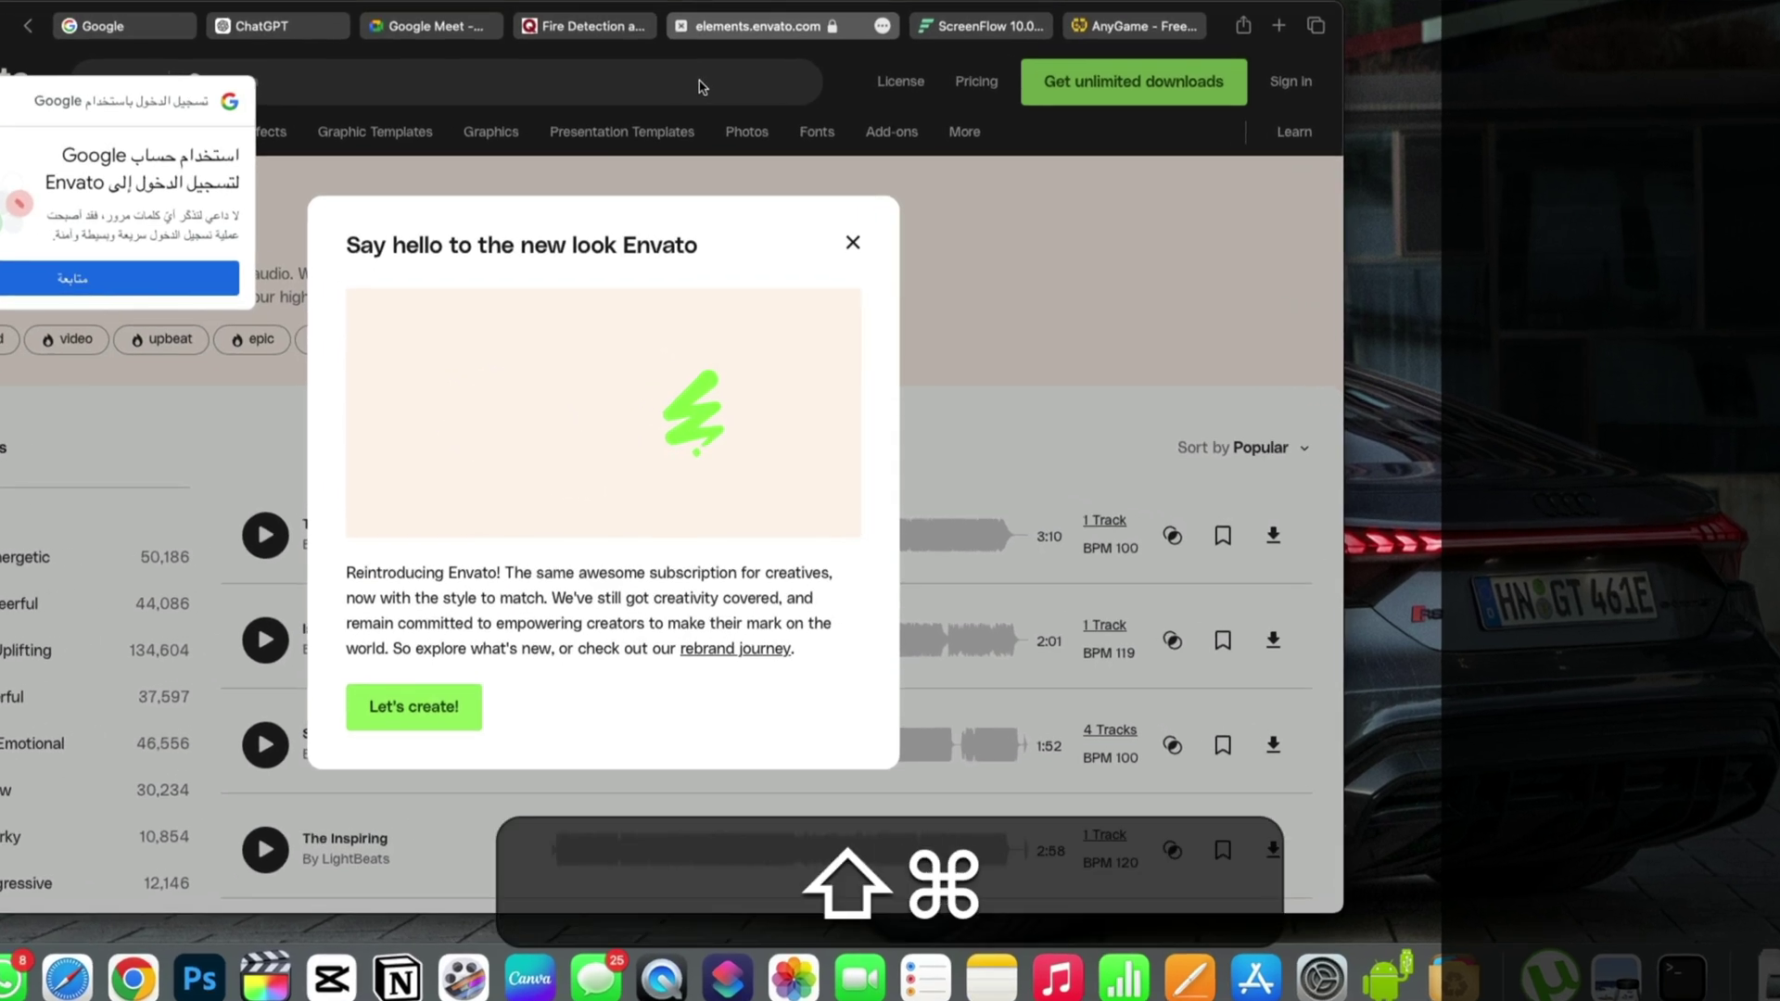
pyautogui.press('super+shift+t')
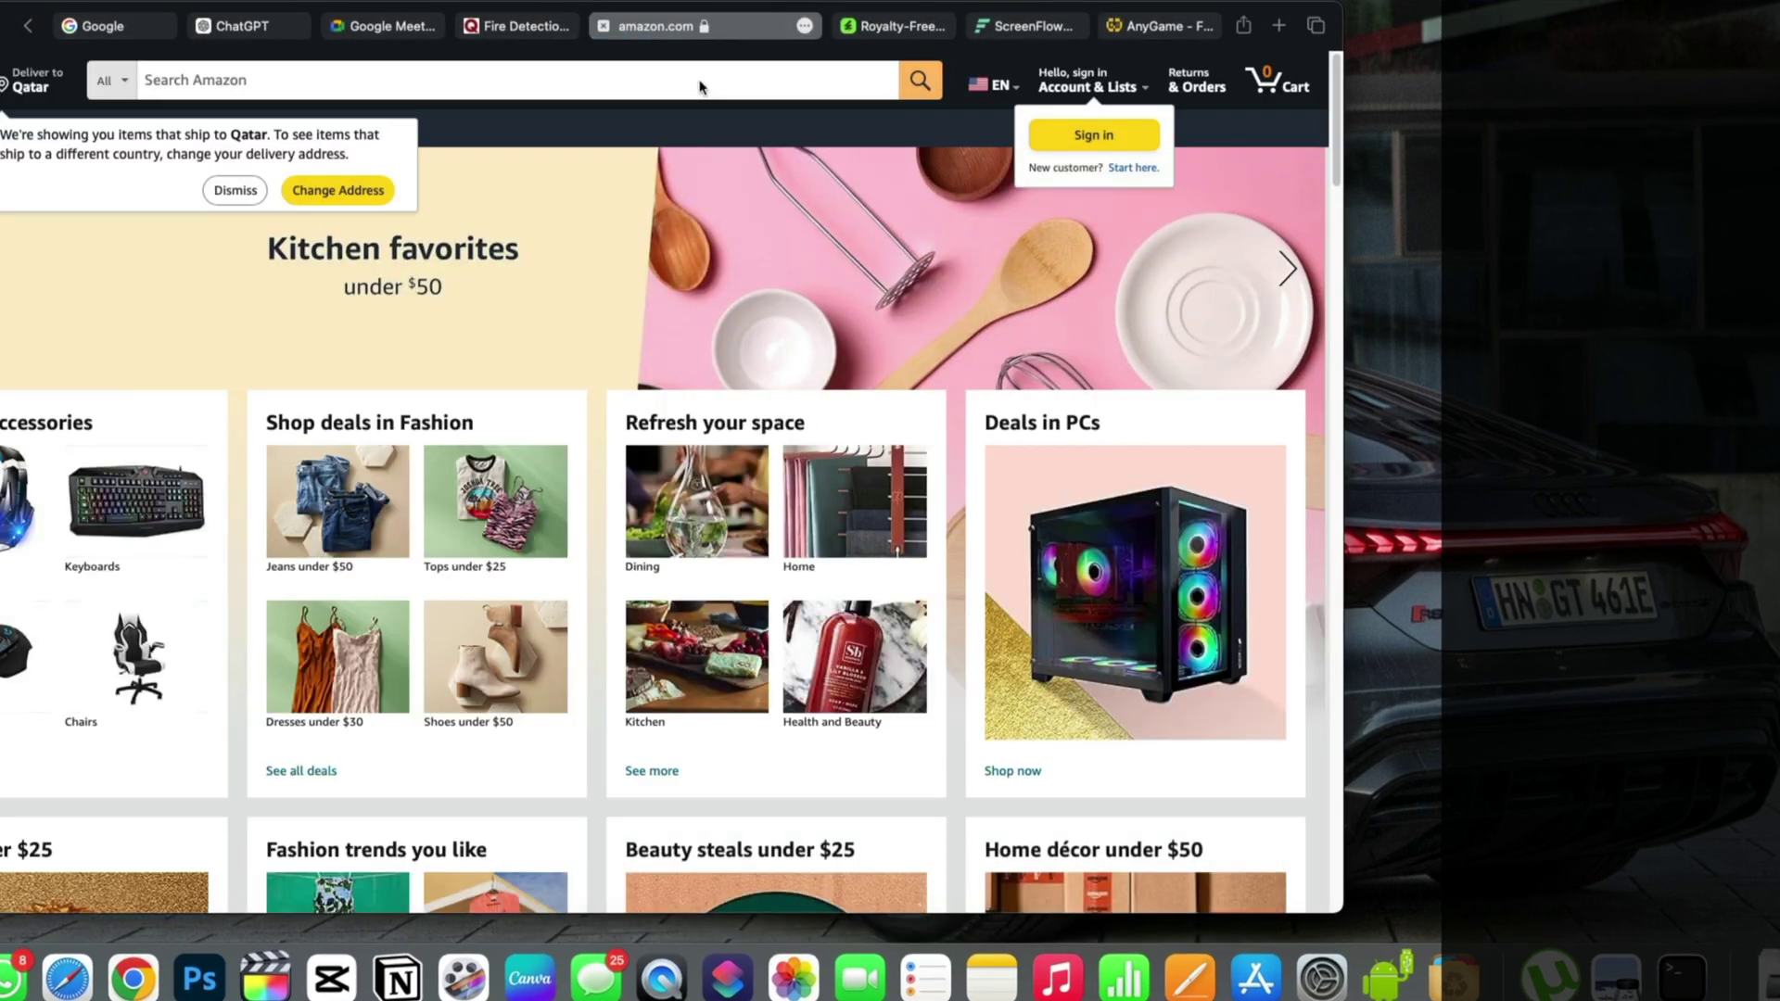
# - Step through the Google Meet, ChatGPT and Envato tabs, ending on the ScreenFlow 10.0.10 page
pyautogui.scroll(-3, 700, 87)
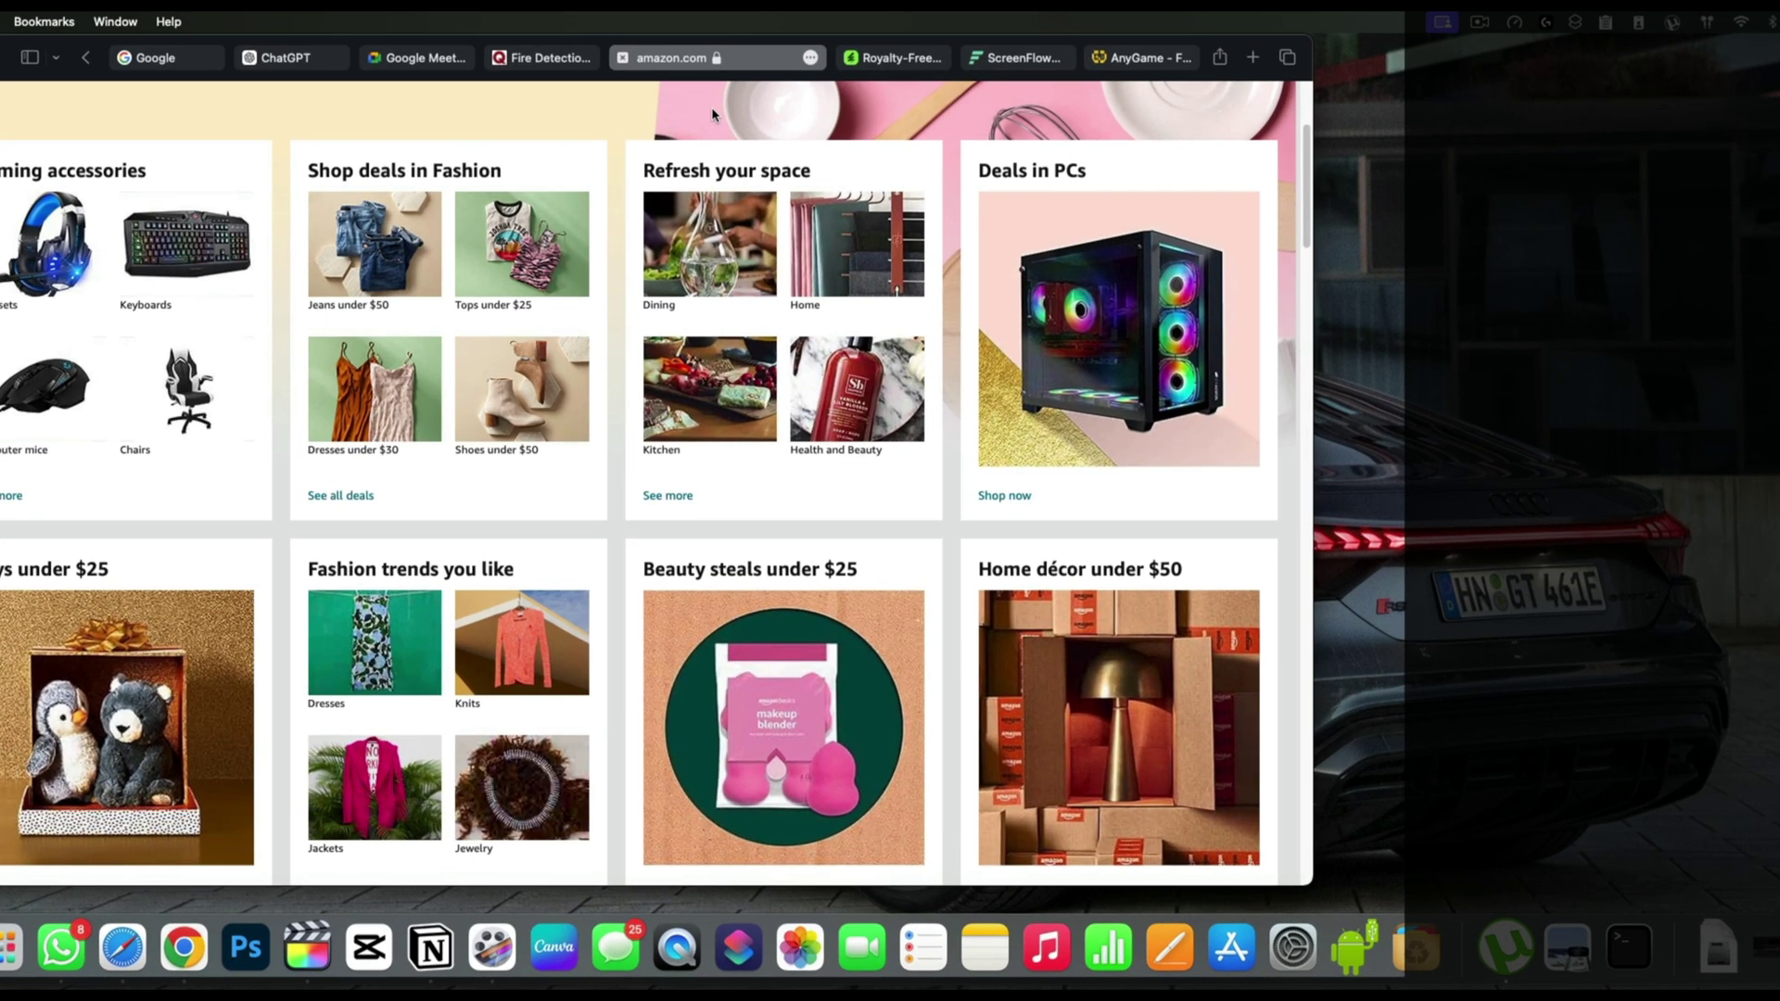
pyautogui.press('shift')
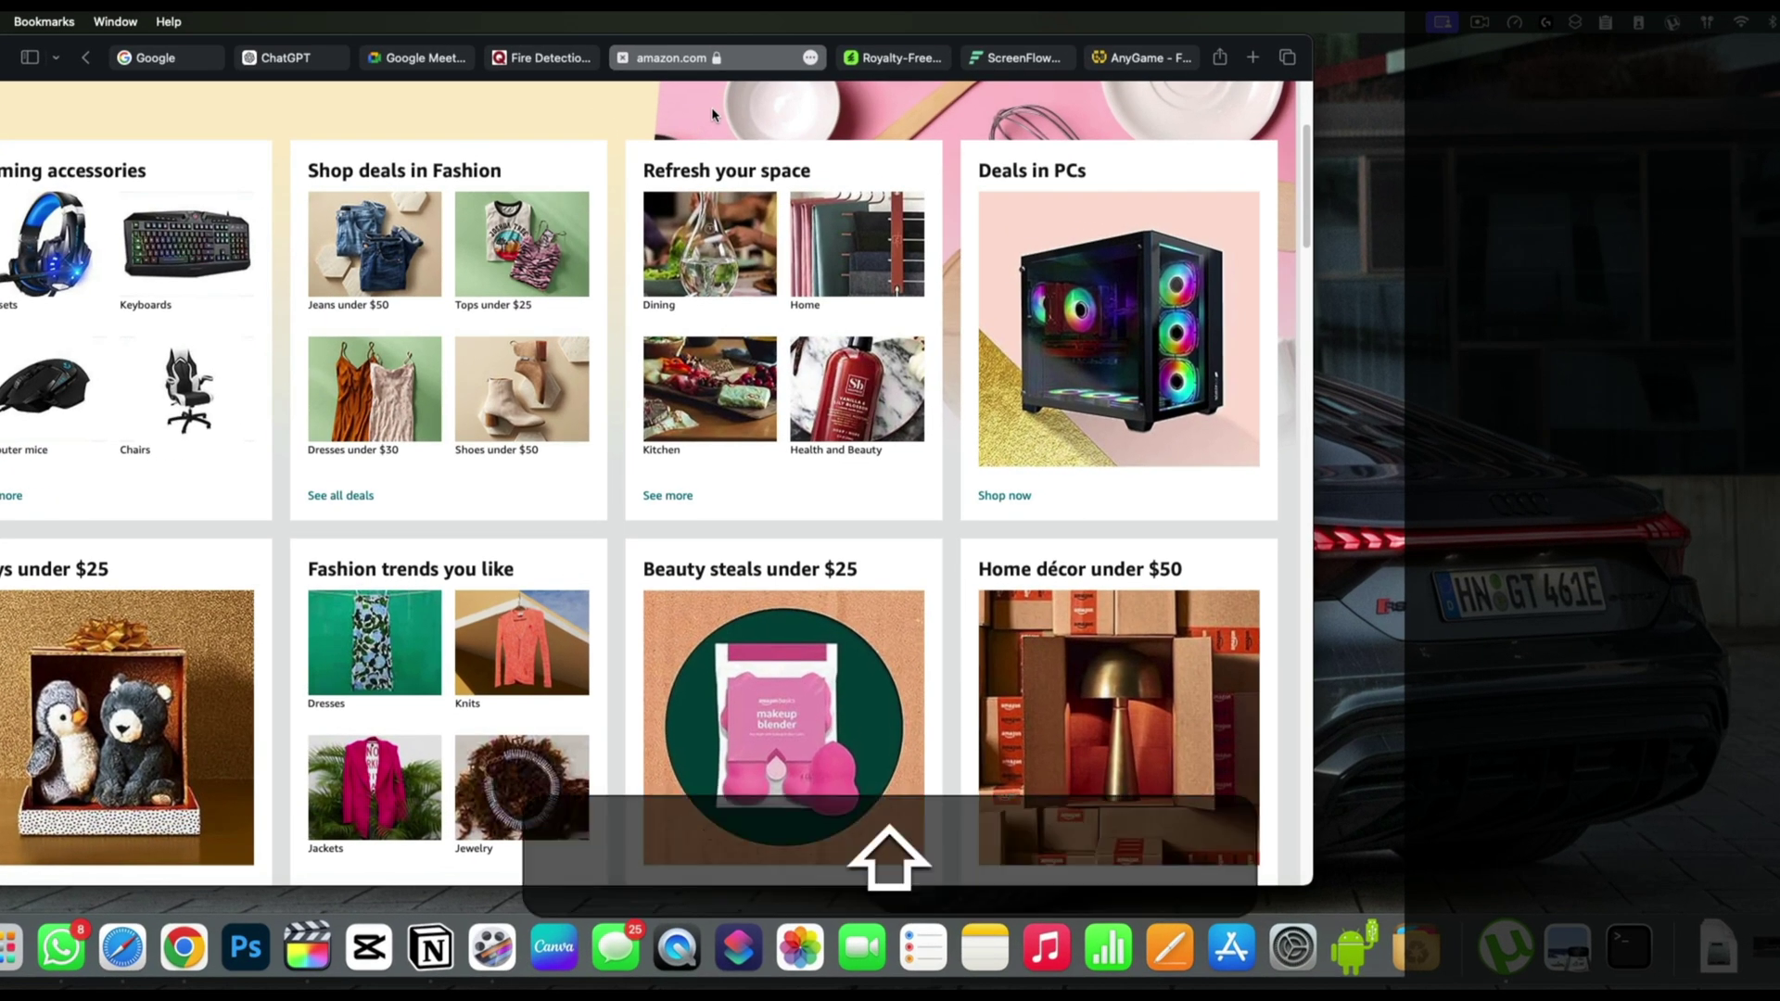
pyautogui.press('super+shift+bracketleft')
pyautogui.press('super+shift+bracketleft')
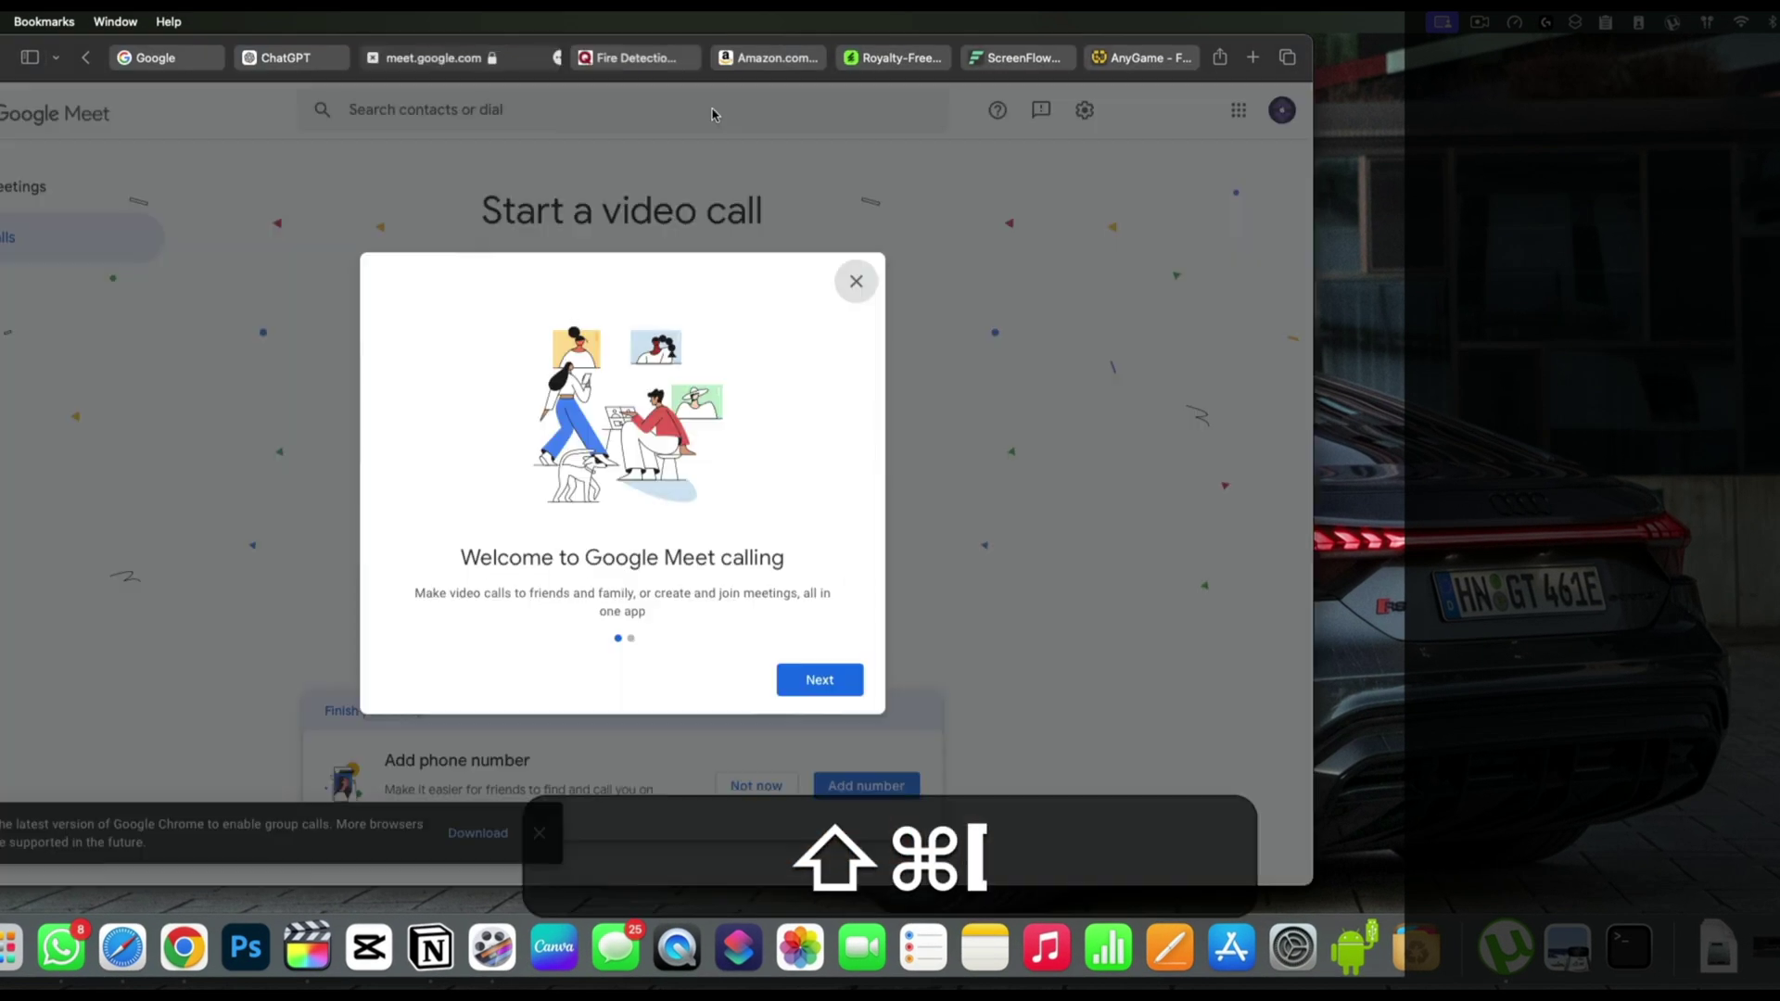
pyautogui.press('super+shift+bracketleft')
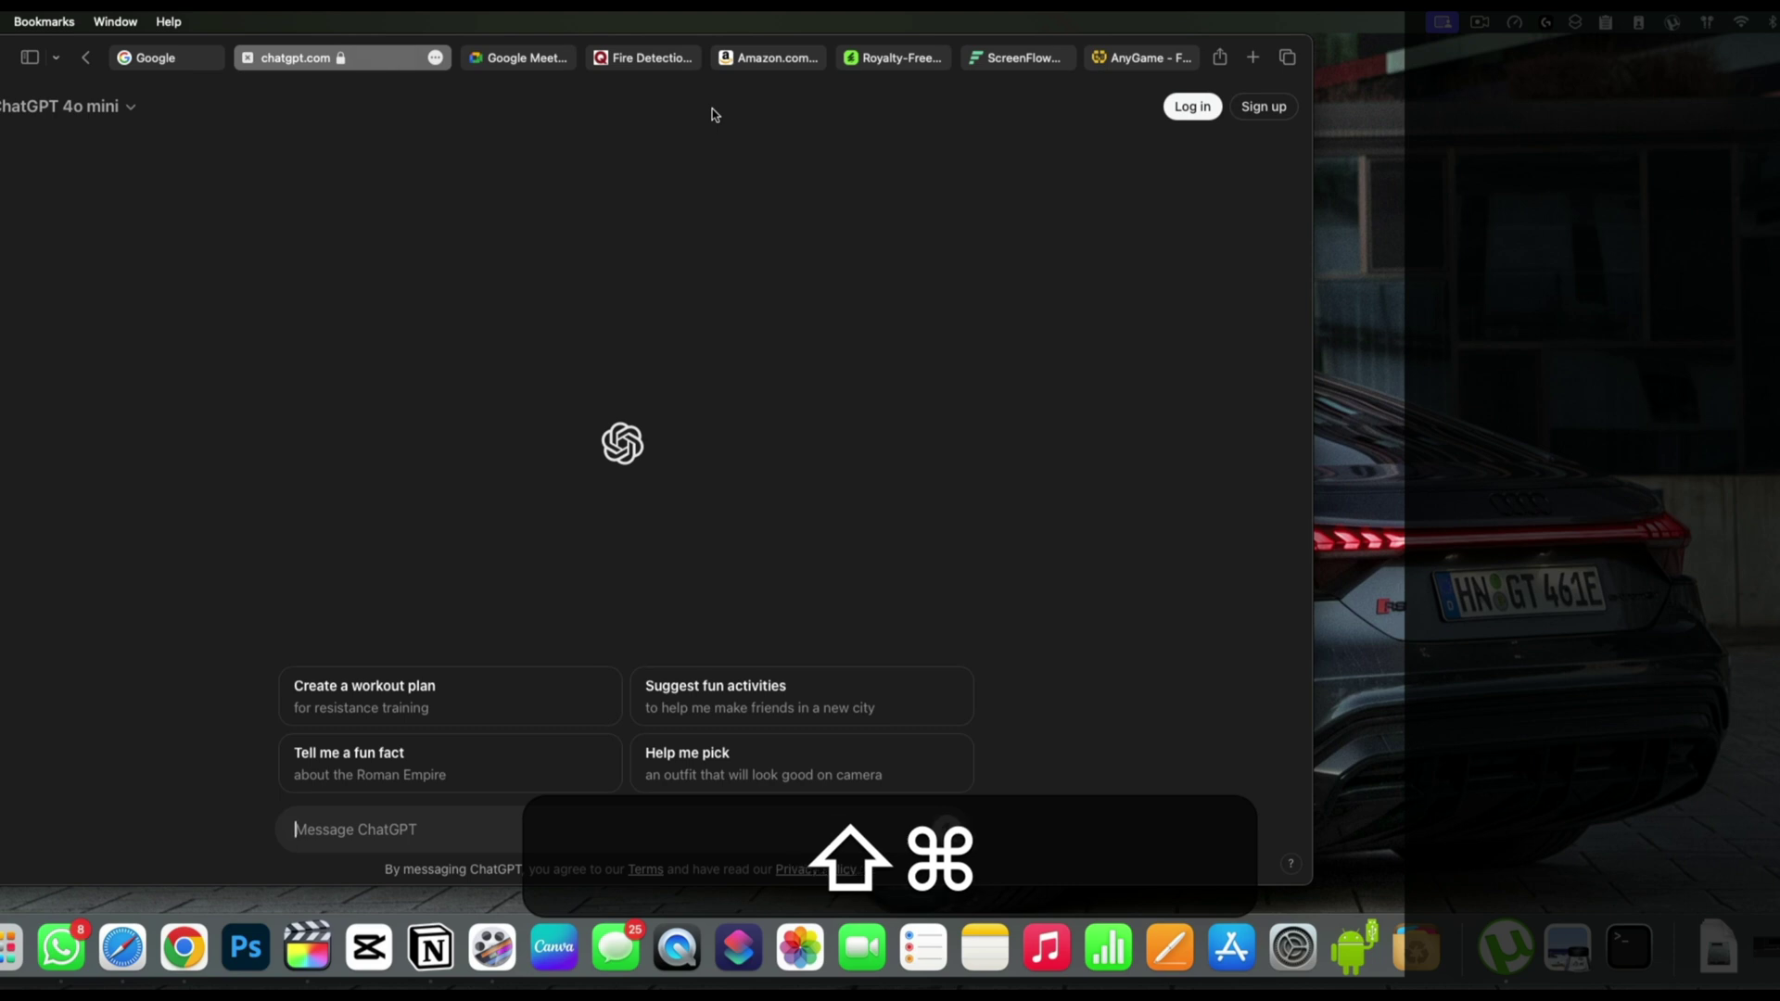
pyautogui.press('super+shift+bracketright')
pyautogui.press('super+shift+bracketright')
pyautogui.press('super+shift+bracketright')
pyautogui.press('super+shift+bracketright')
pyautogui.press('super+shift+bracketright')
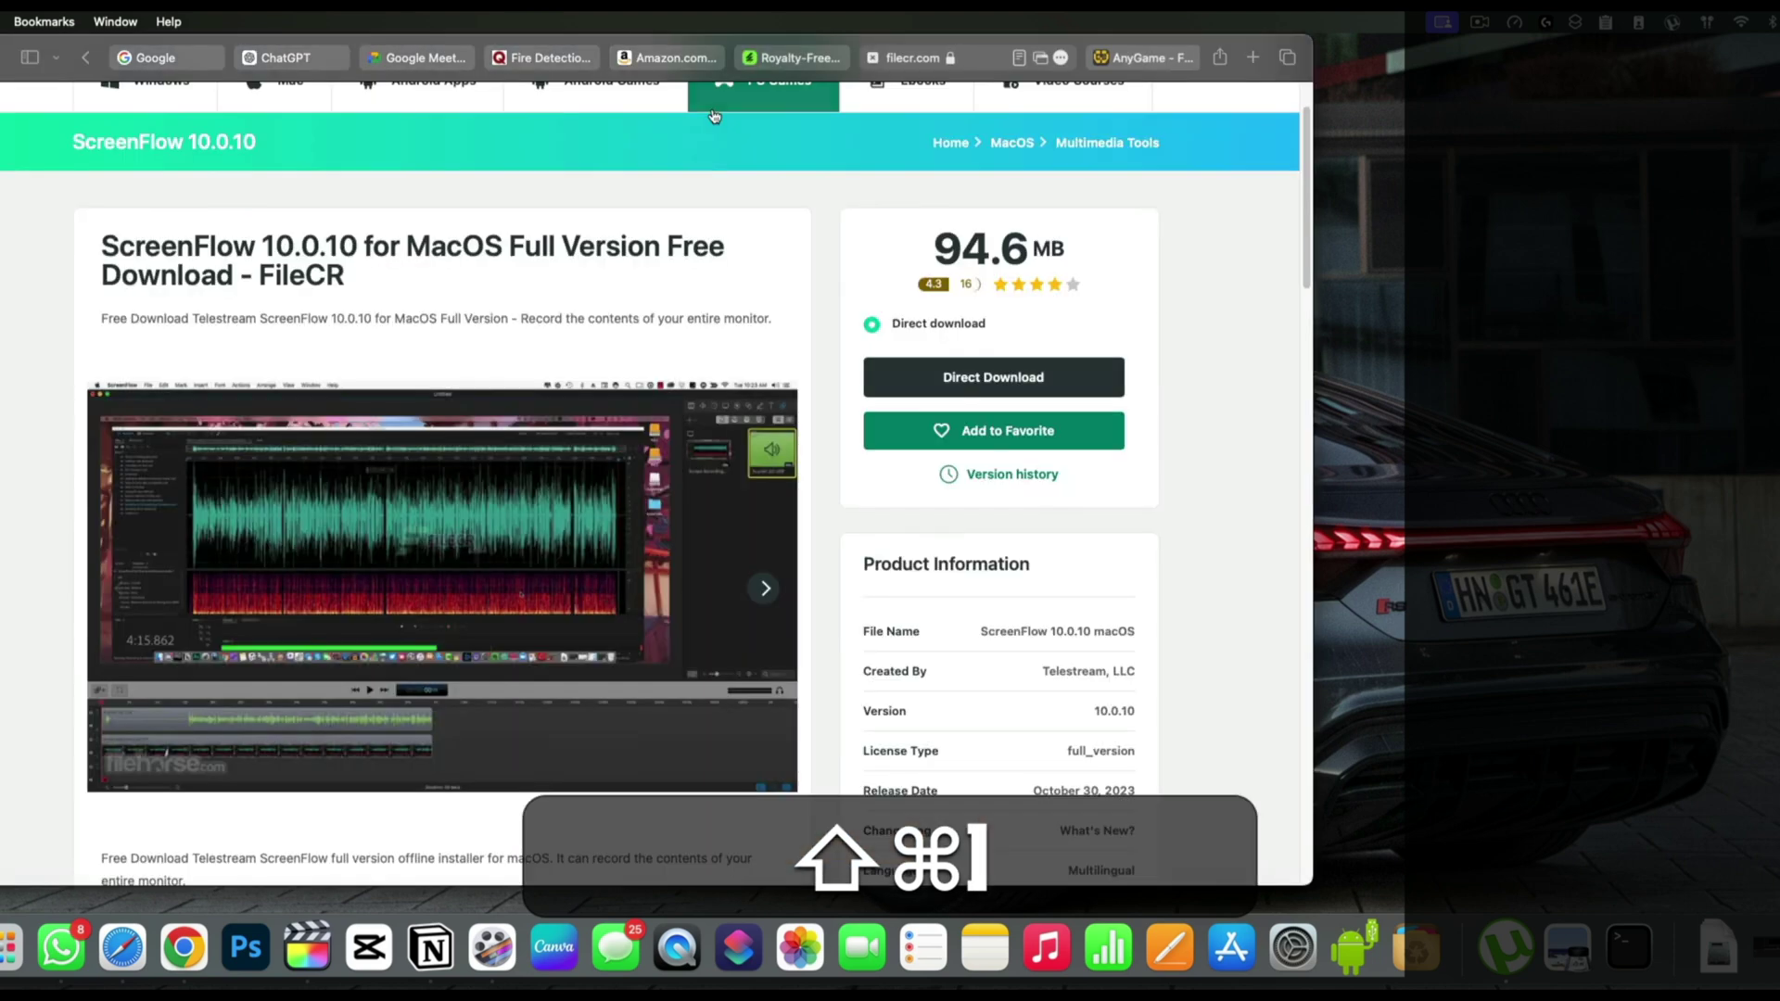
pyautogui.press('super+shift+bracketleft')
pyautogui.press('super+shift+bracketleft')
pyautogui.press('super+shift+bracketleft')
pyautogui.press('super+shift+bracketleft')
pyautogui.press('super+shift+bracketright')
pyautogui.press('super+shift+bracketright')
pyautogui.press('super+shift+bracketright')
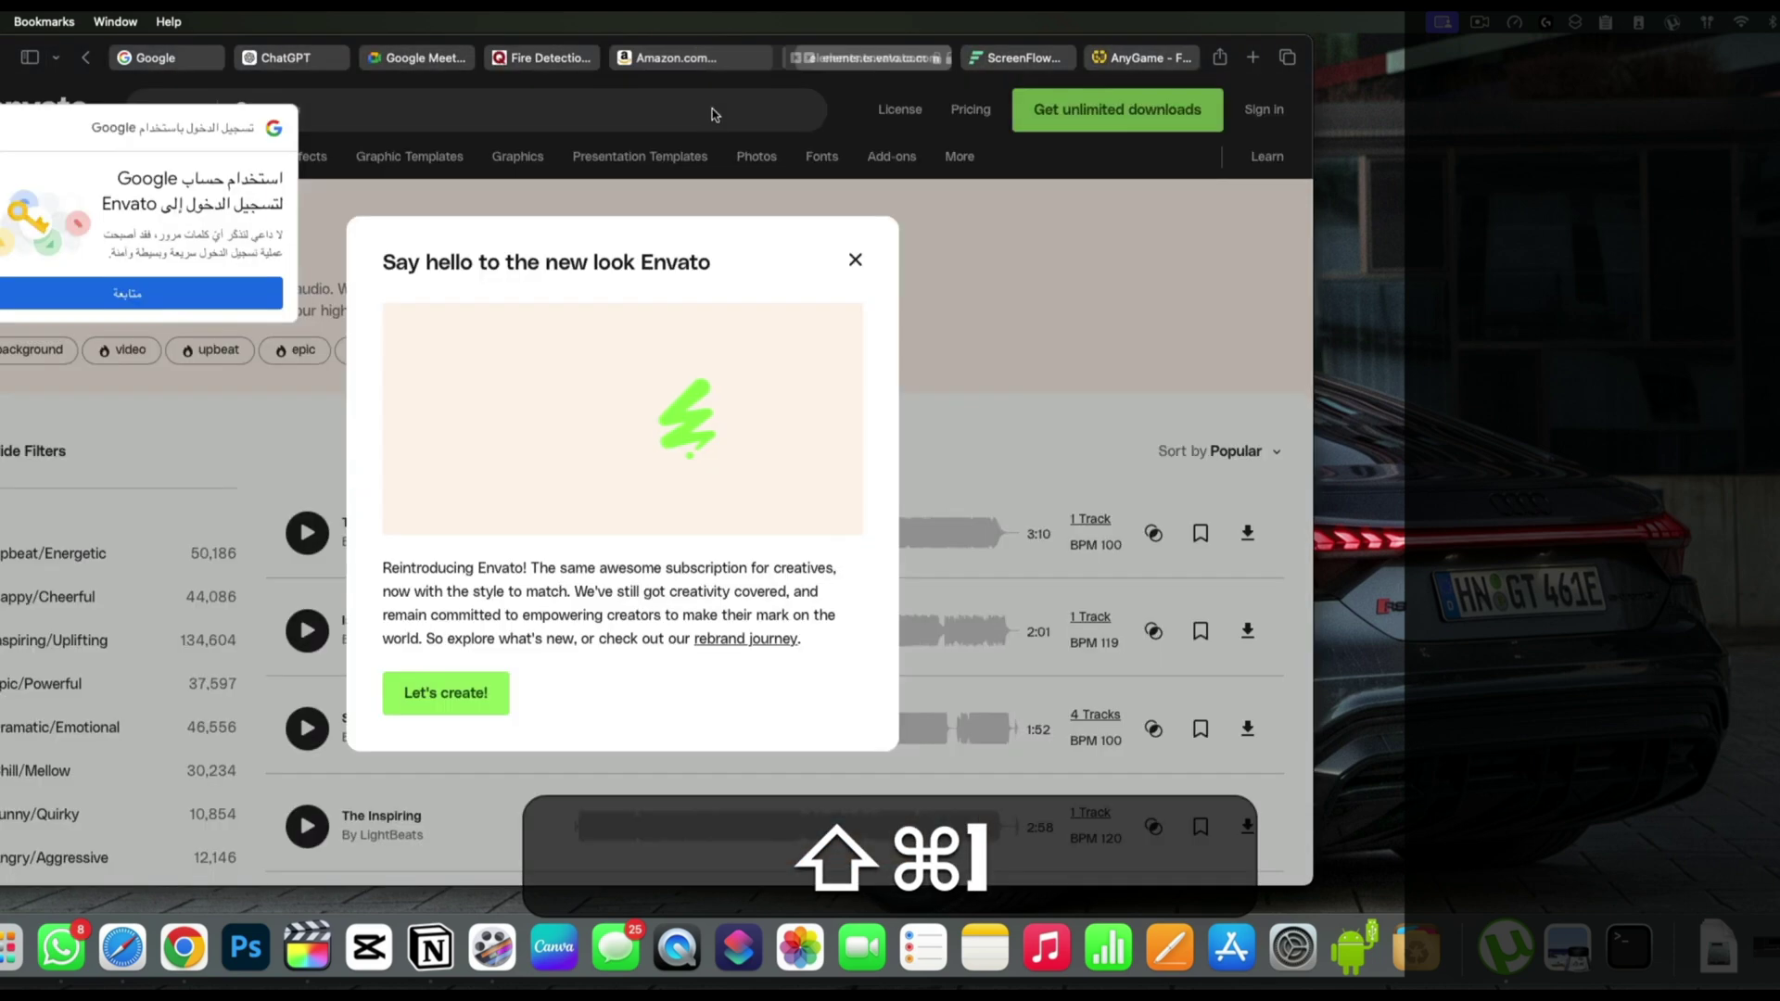
pyautogui.press('super+shift+bracketright')
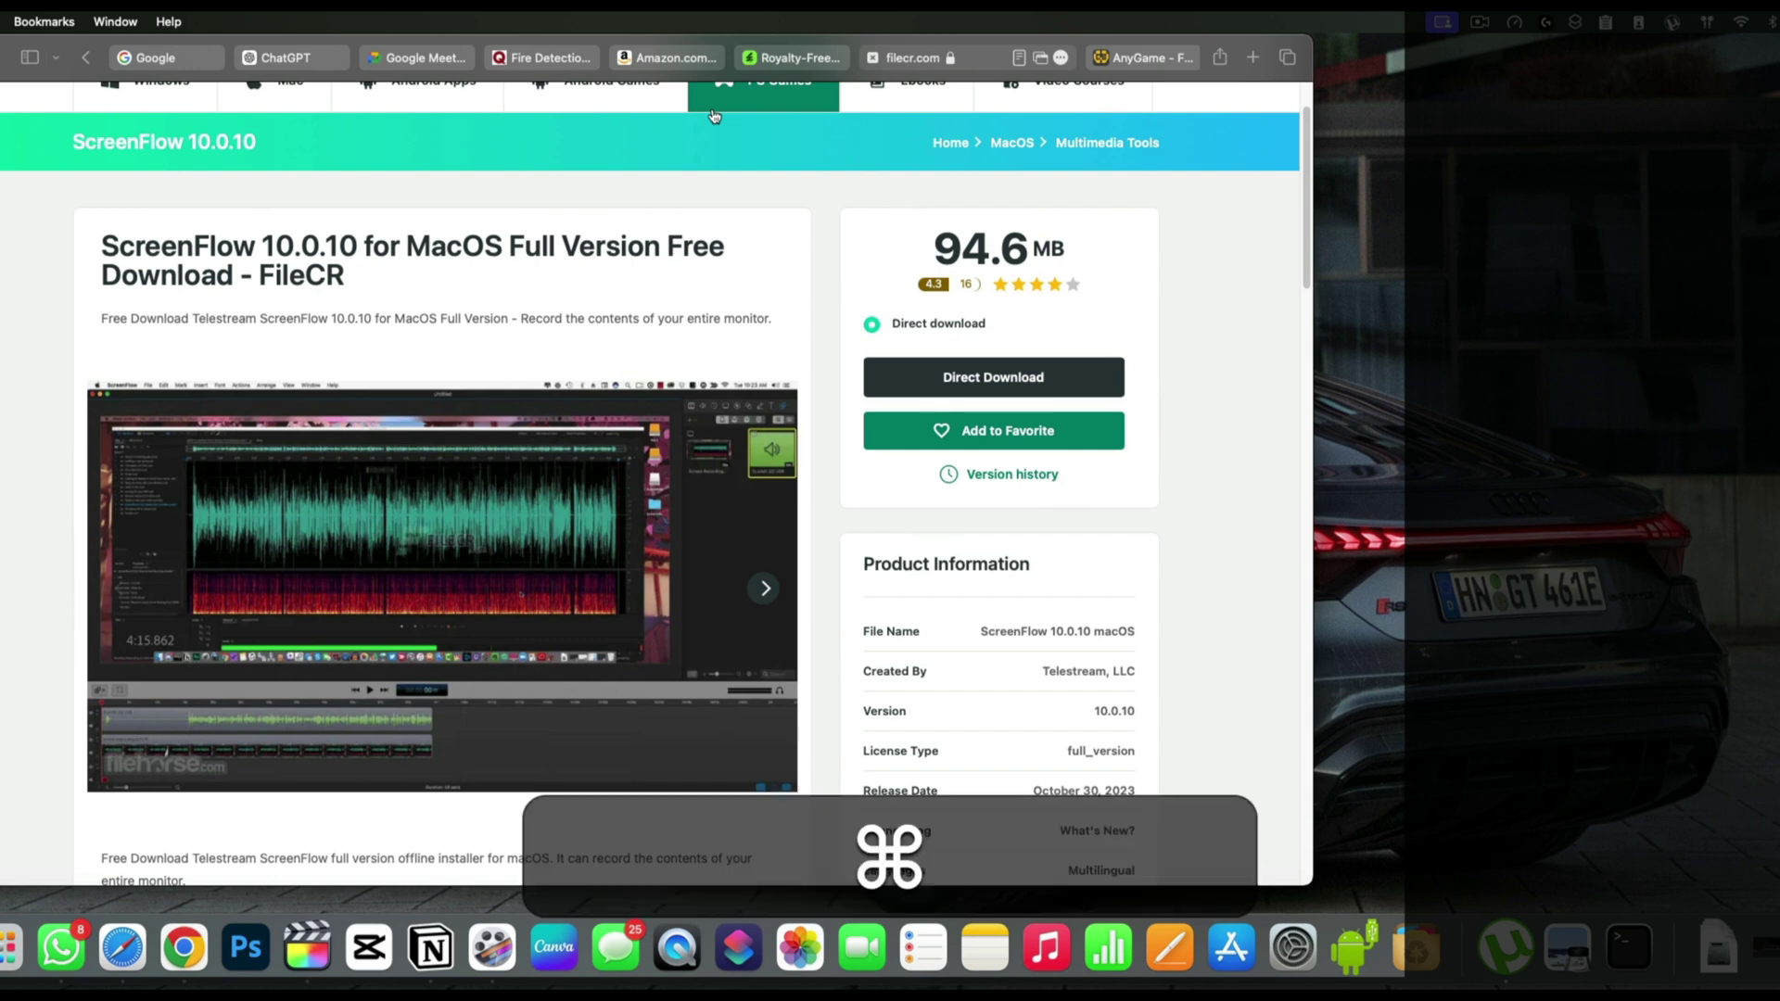
# - Pick the Google Meet tab from Safari's tab overview, then switch to Chrome
pyautogui.press('super+shift+backslash')
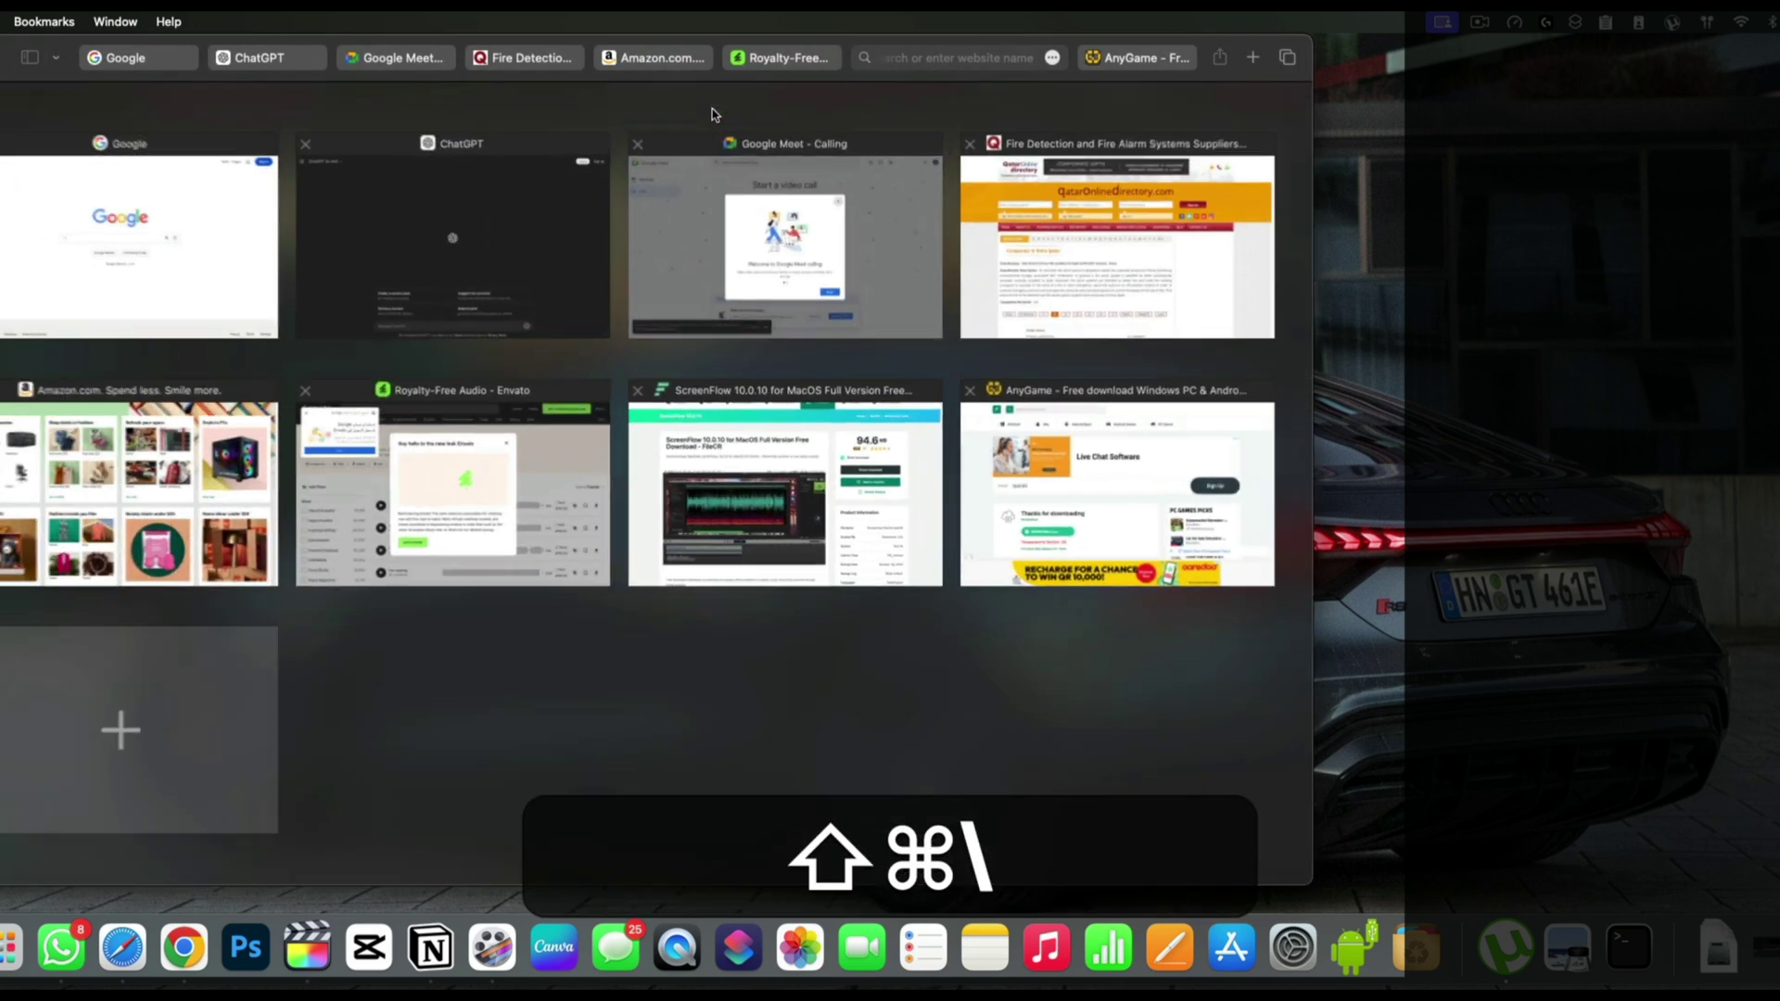
pyautogui.click(712, 282)
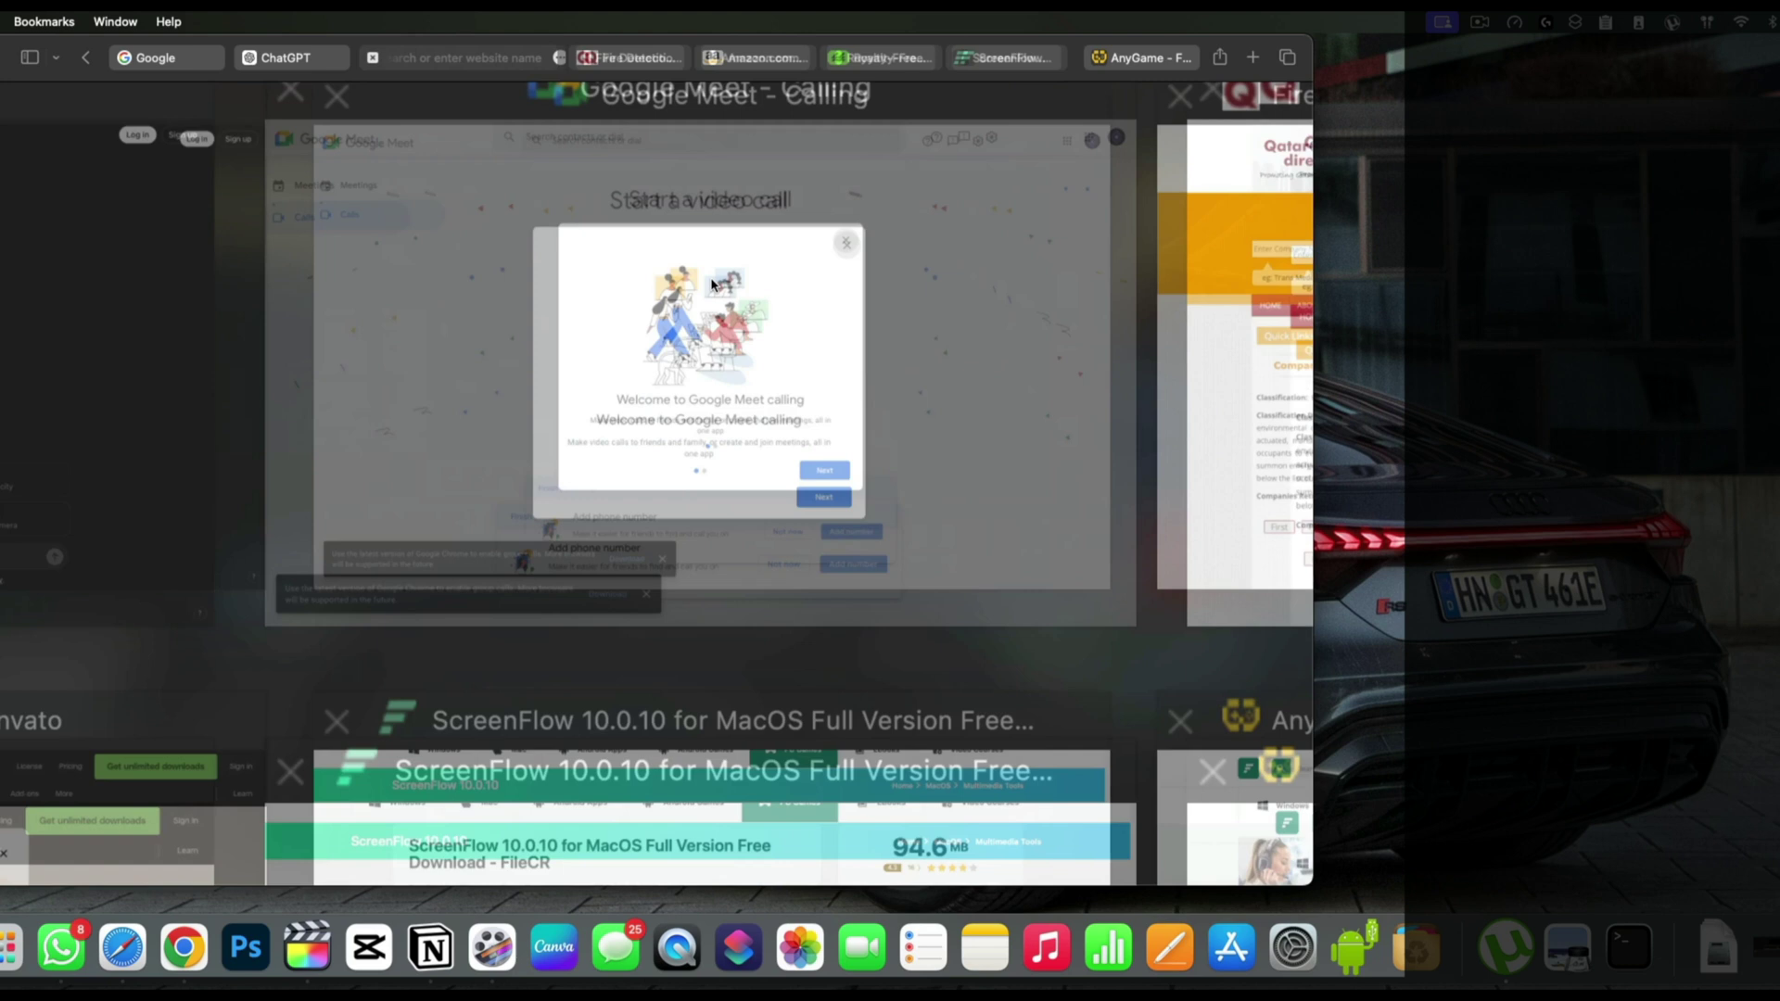
pyautogui.press('super+Tab')
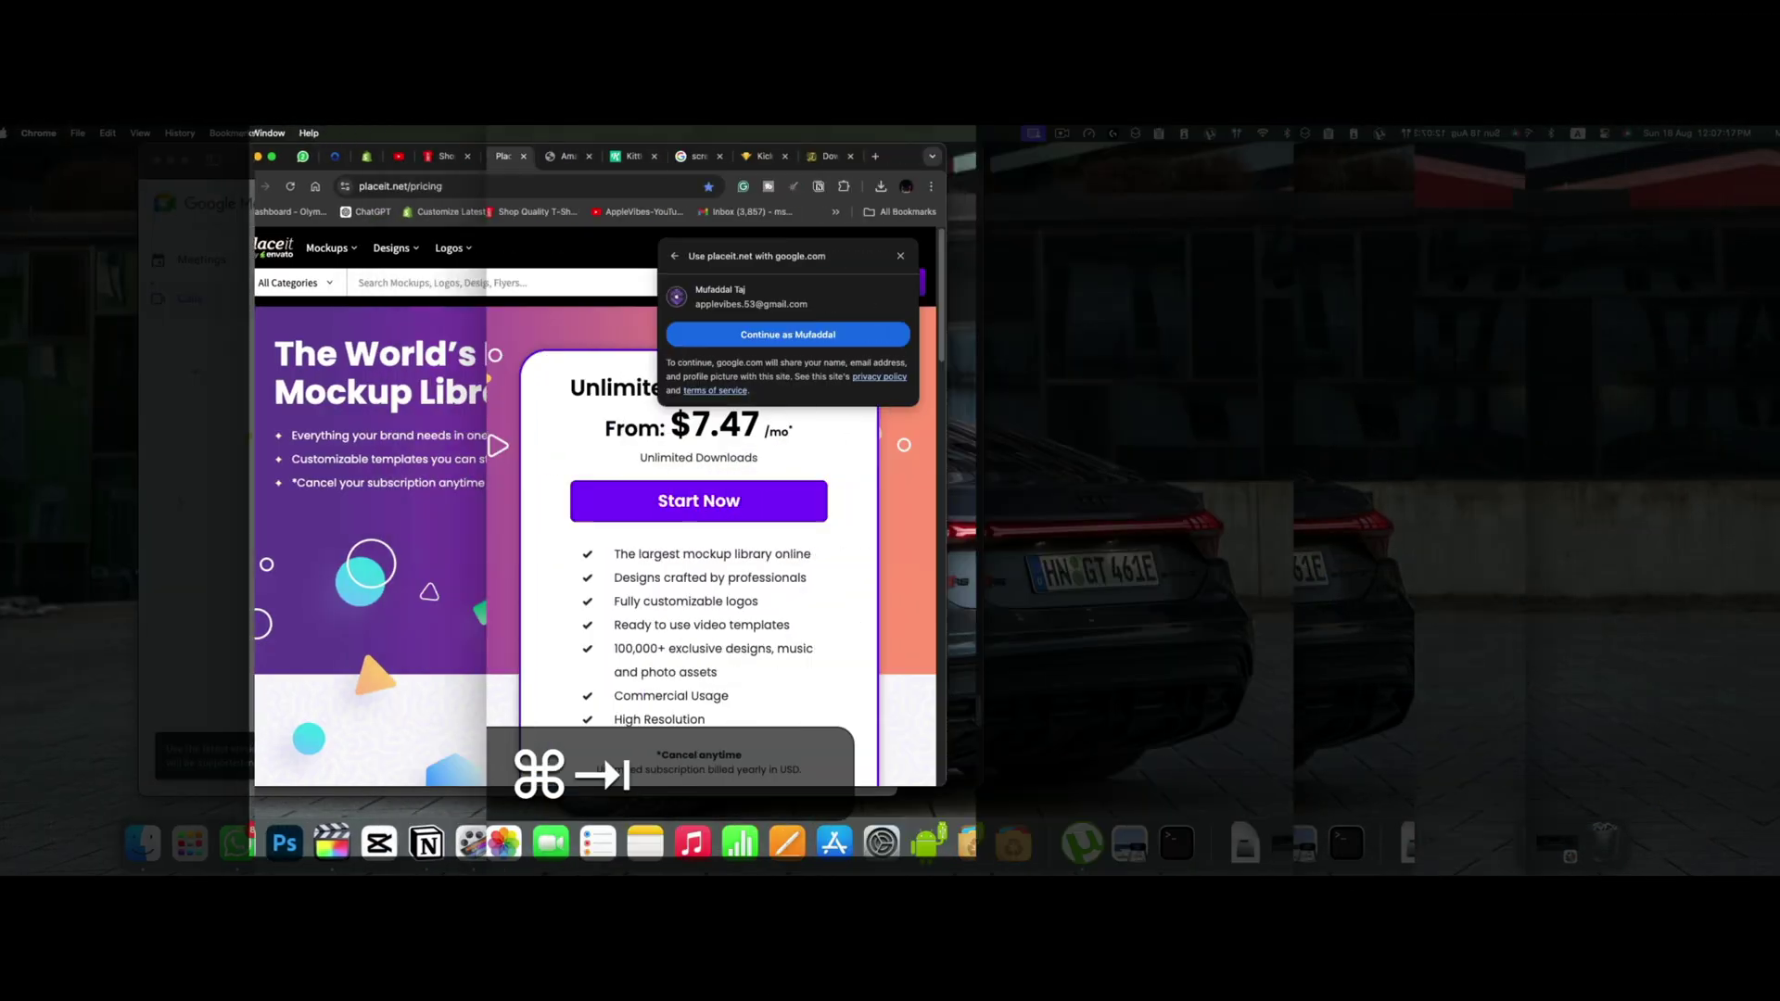
# - Switch to Finder and cycle its tabs to the iCloud Drive QuickTime Player folder
pyautogui.press('super+Tab')
pyautogui.click(464, 199)
pyautogui.hotkey('ctrl', 'Tab')
pyautogui.hotkey('ctrl', 'Tab')
pyautogui.hotkey('ctrl', 'Tab')
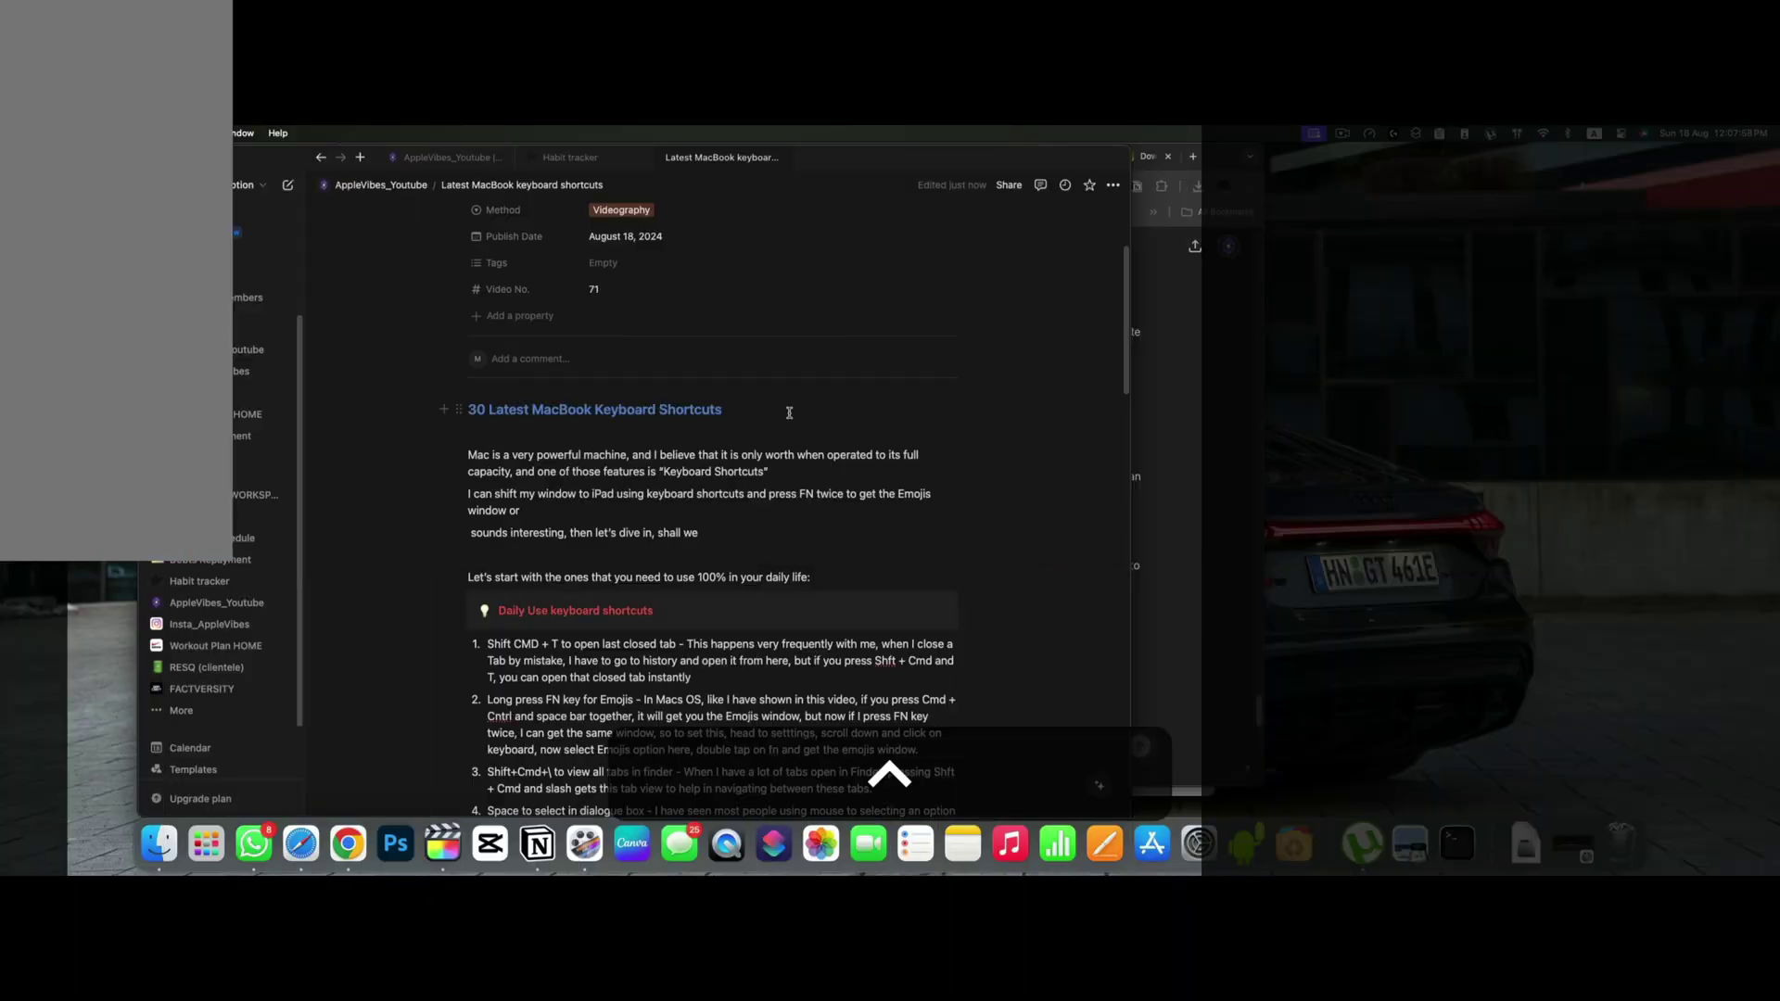
pyautogui.hotkey('ctrl', 'space')
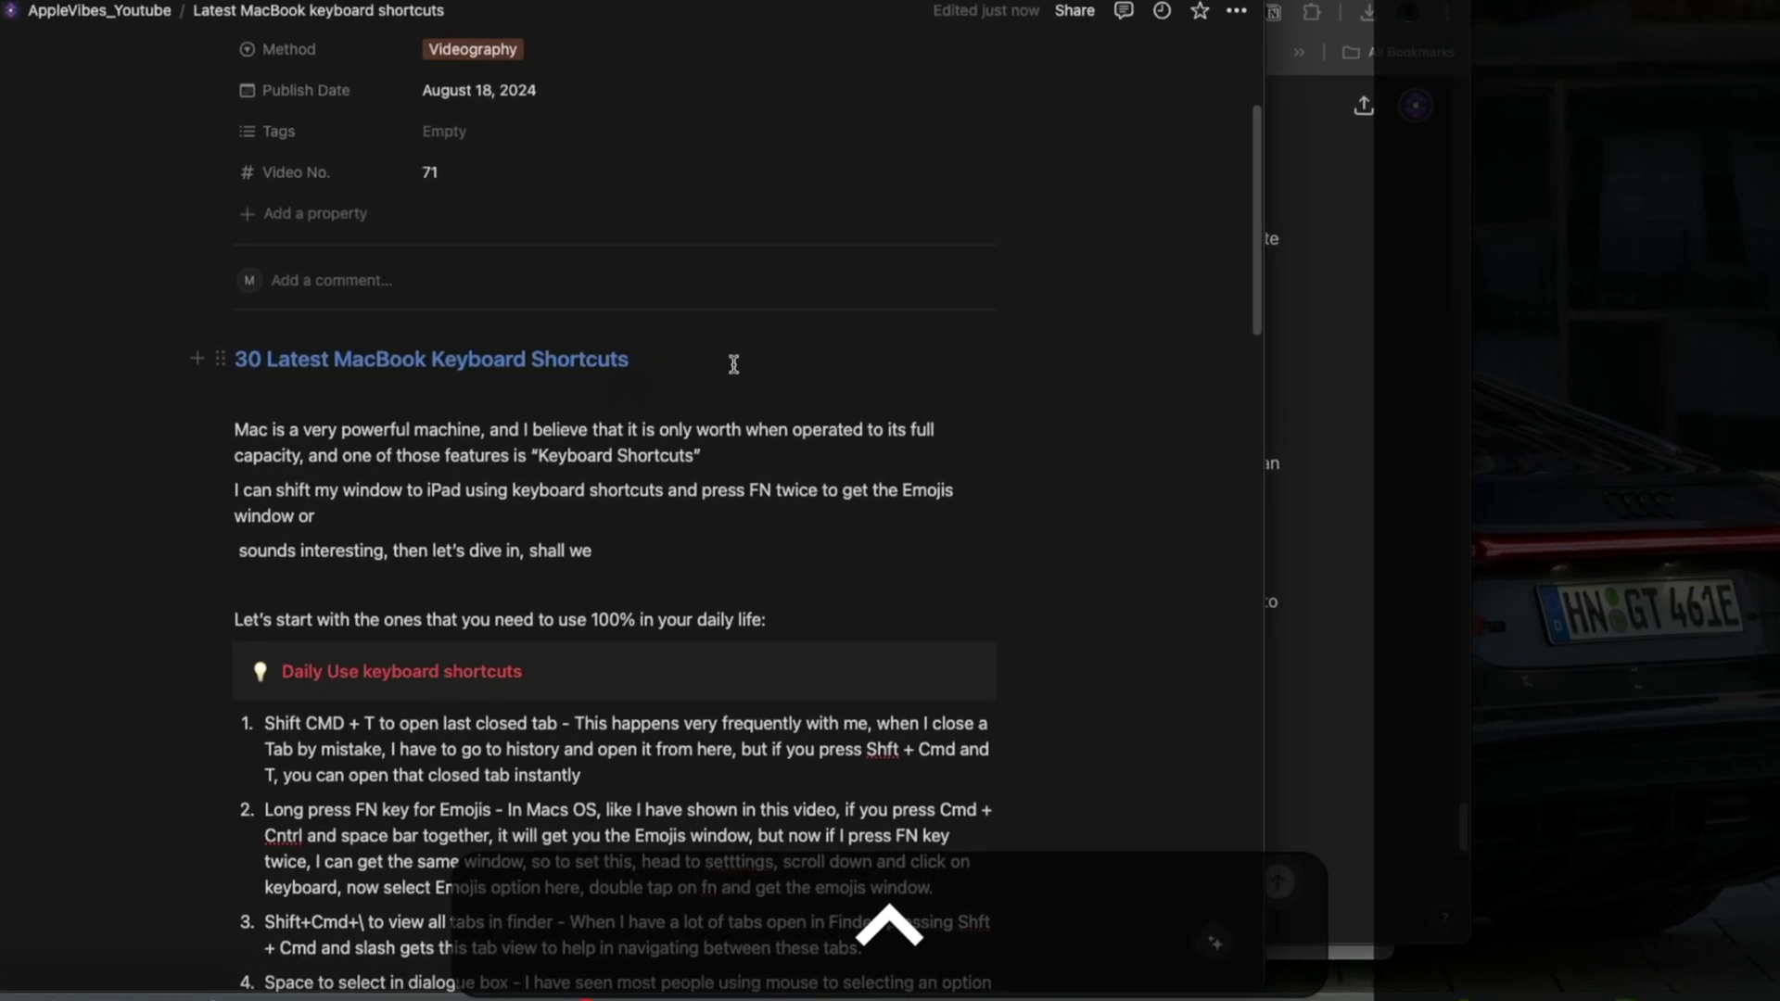
pyautogui.press('ctrl+super+space')
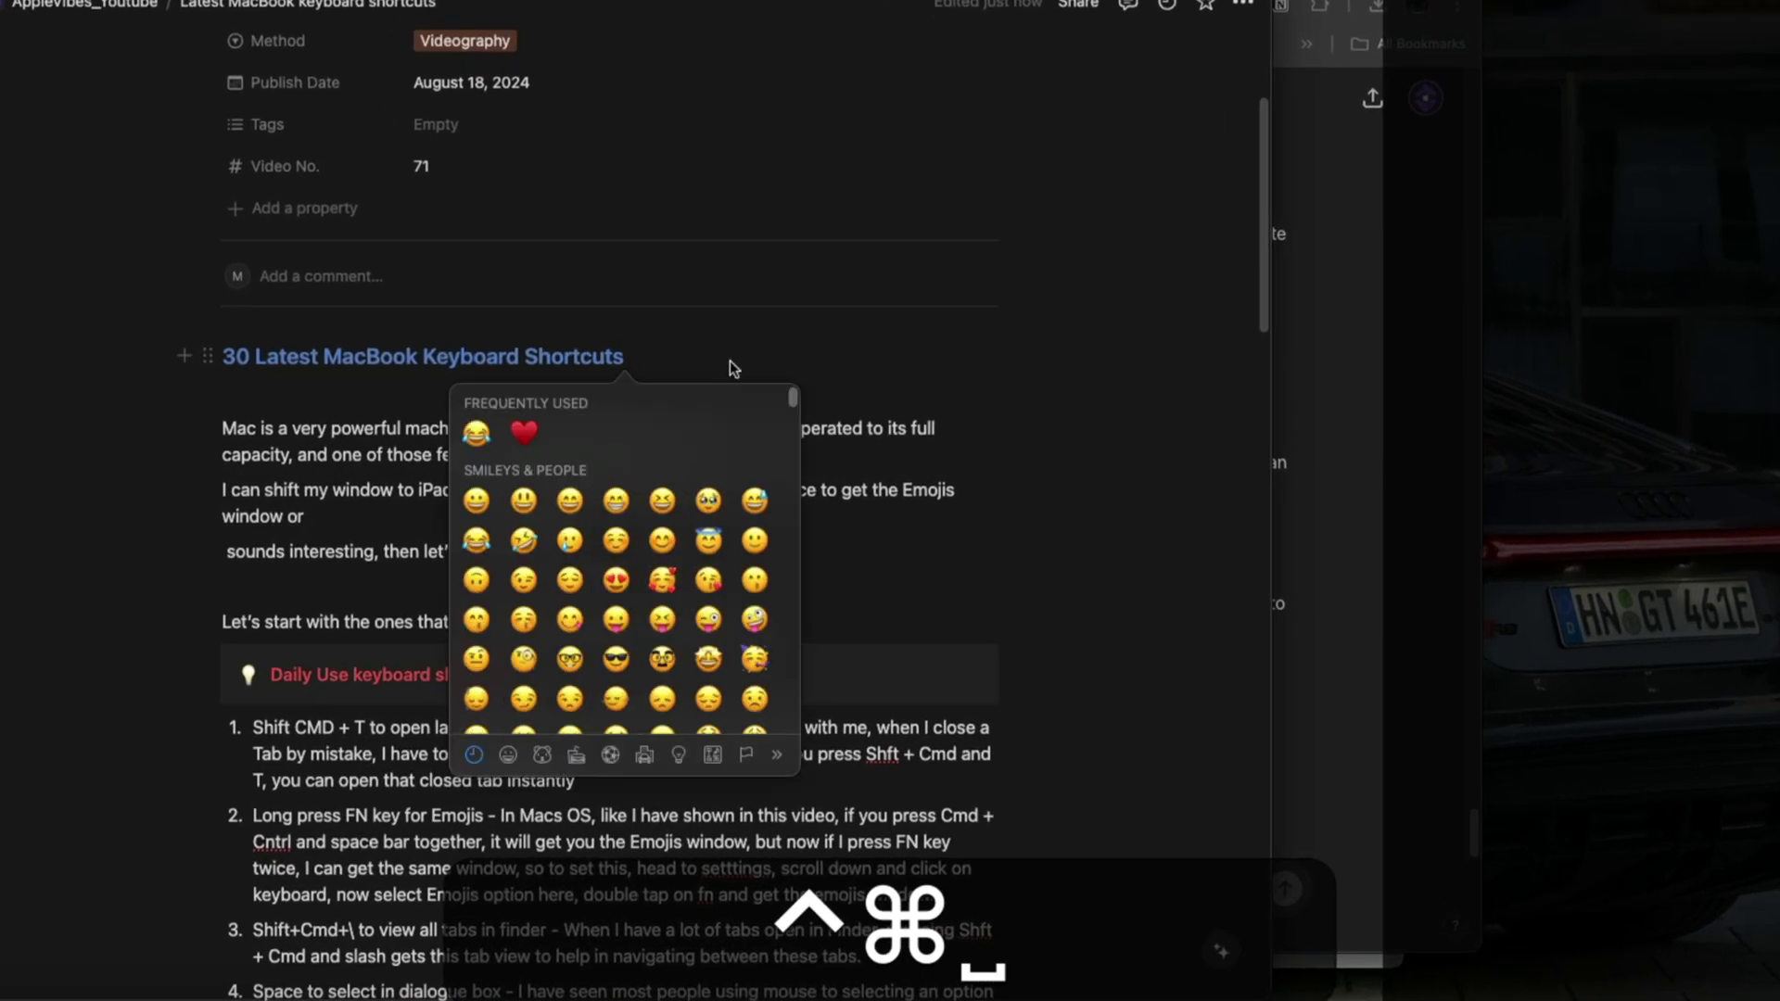
pyautogui.press('Escape')
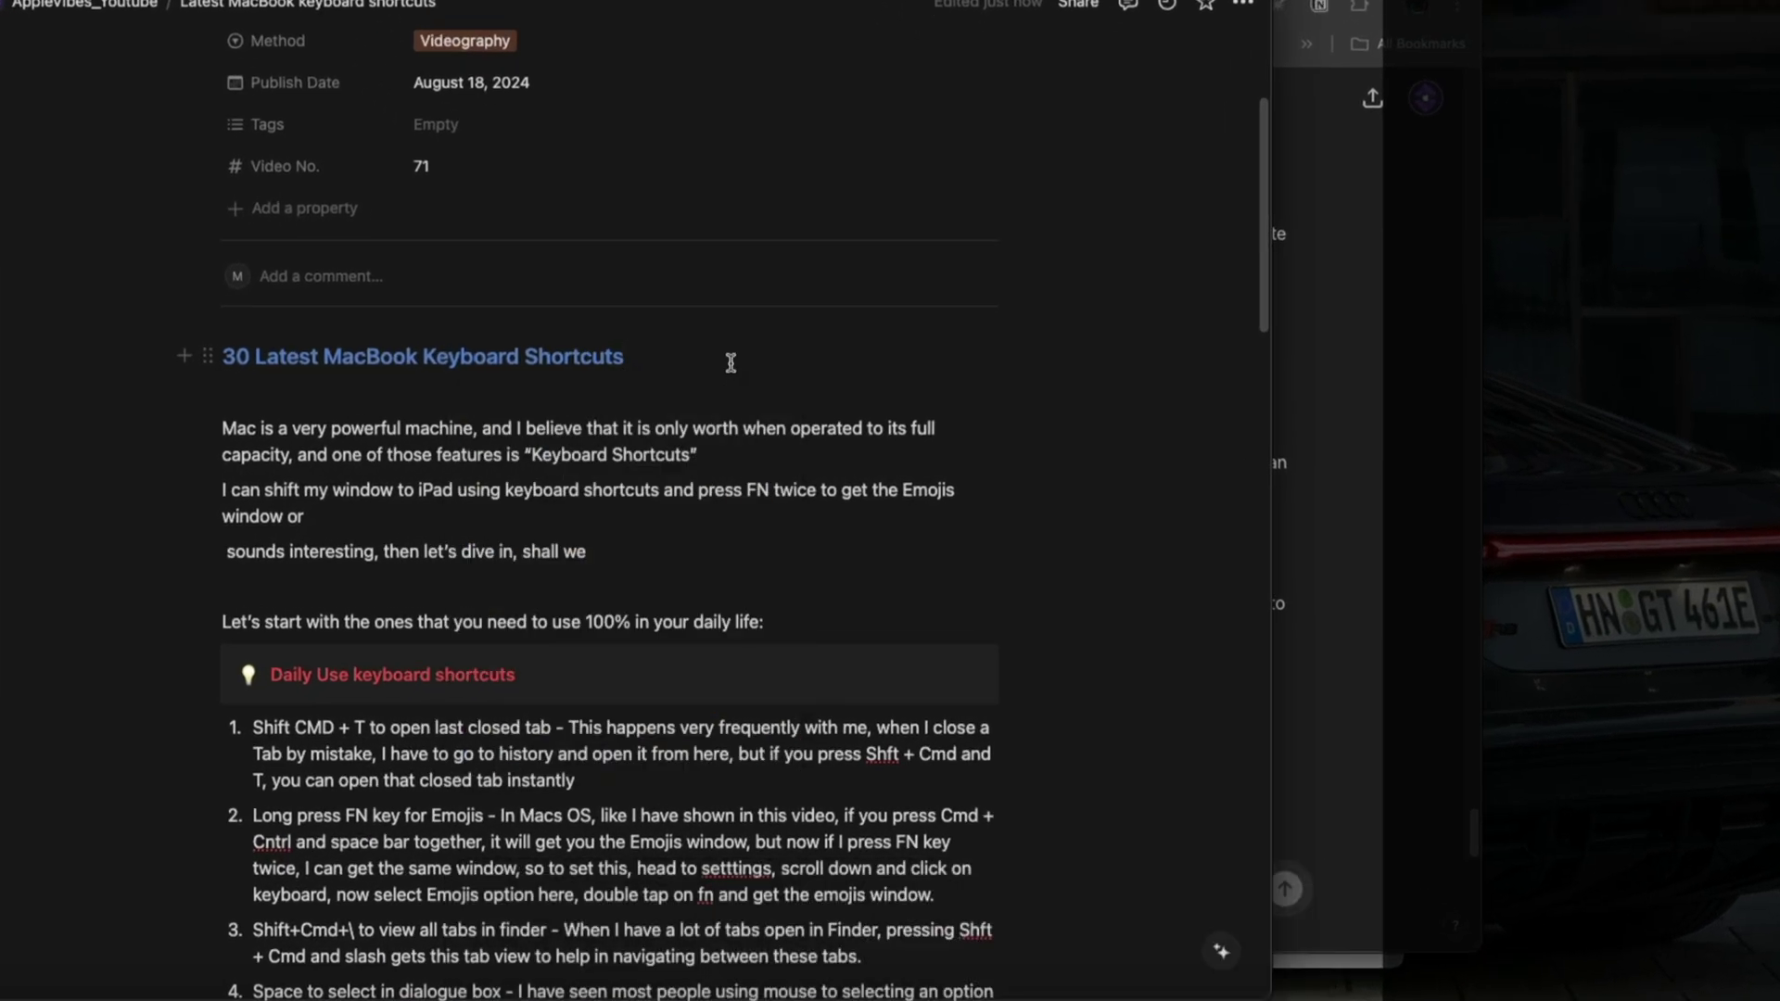
pyautogui.press('ctrl+super+space')
pyautogui.click(730, 362)
pyautogui.press('ctrl+super+space')
pyautogui.click(733, 369)
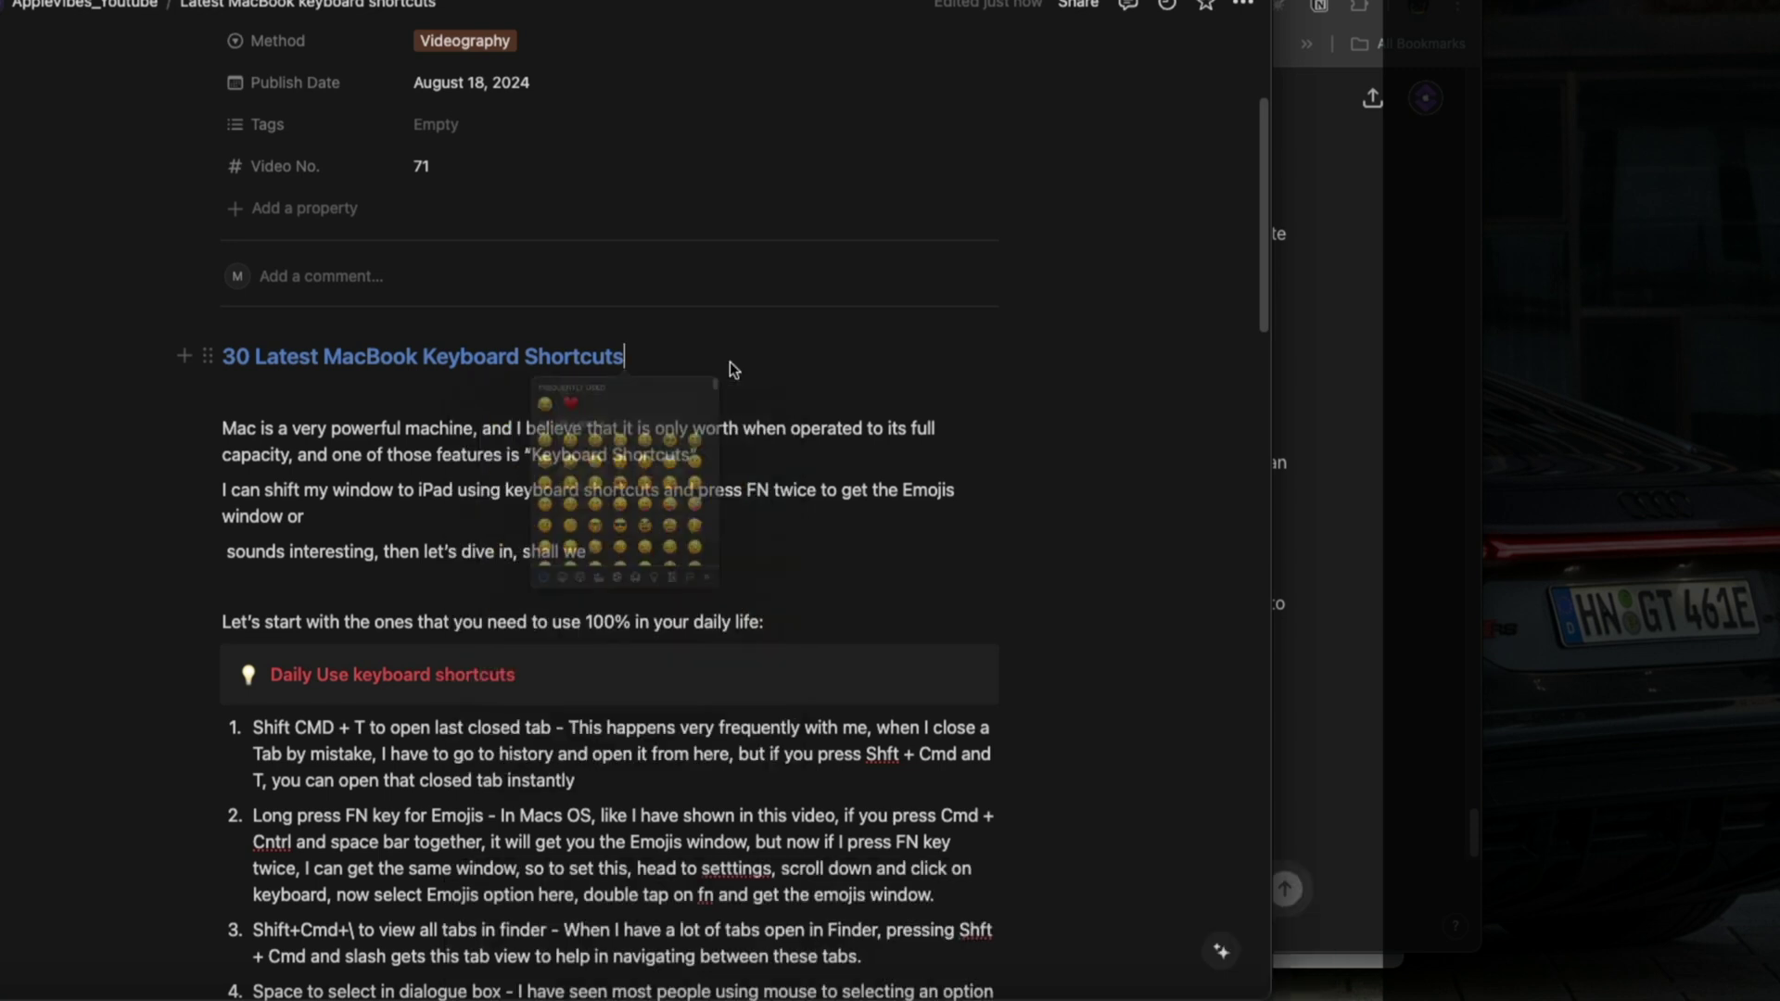
pyautogui.press('ctrl+super+space')
pyautogui.click(733, 369)
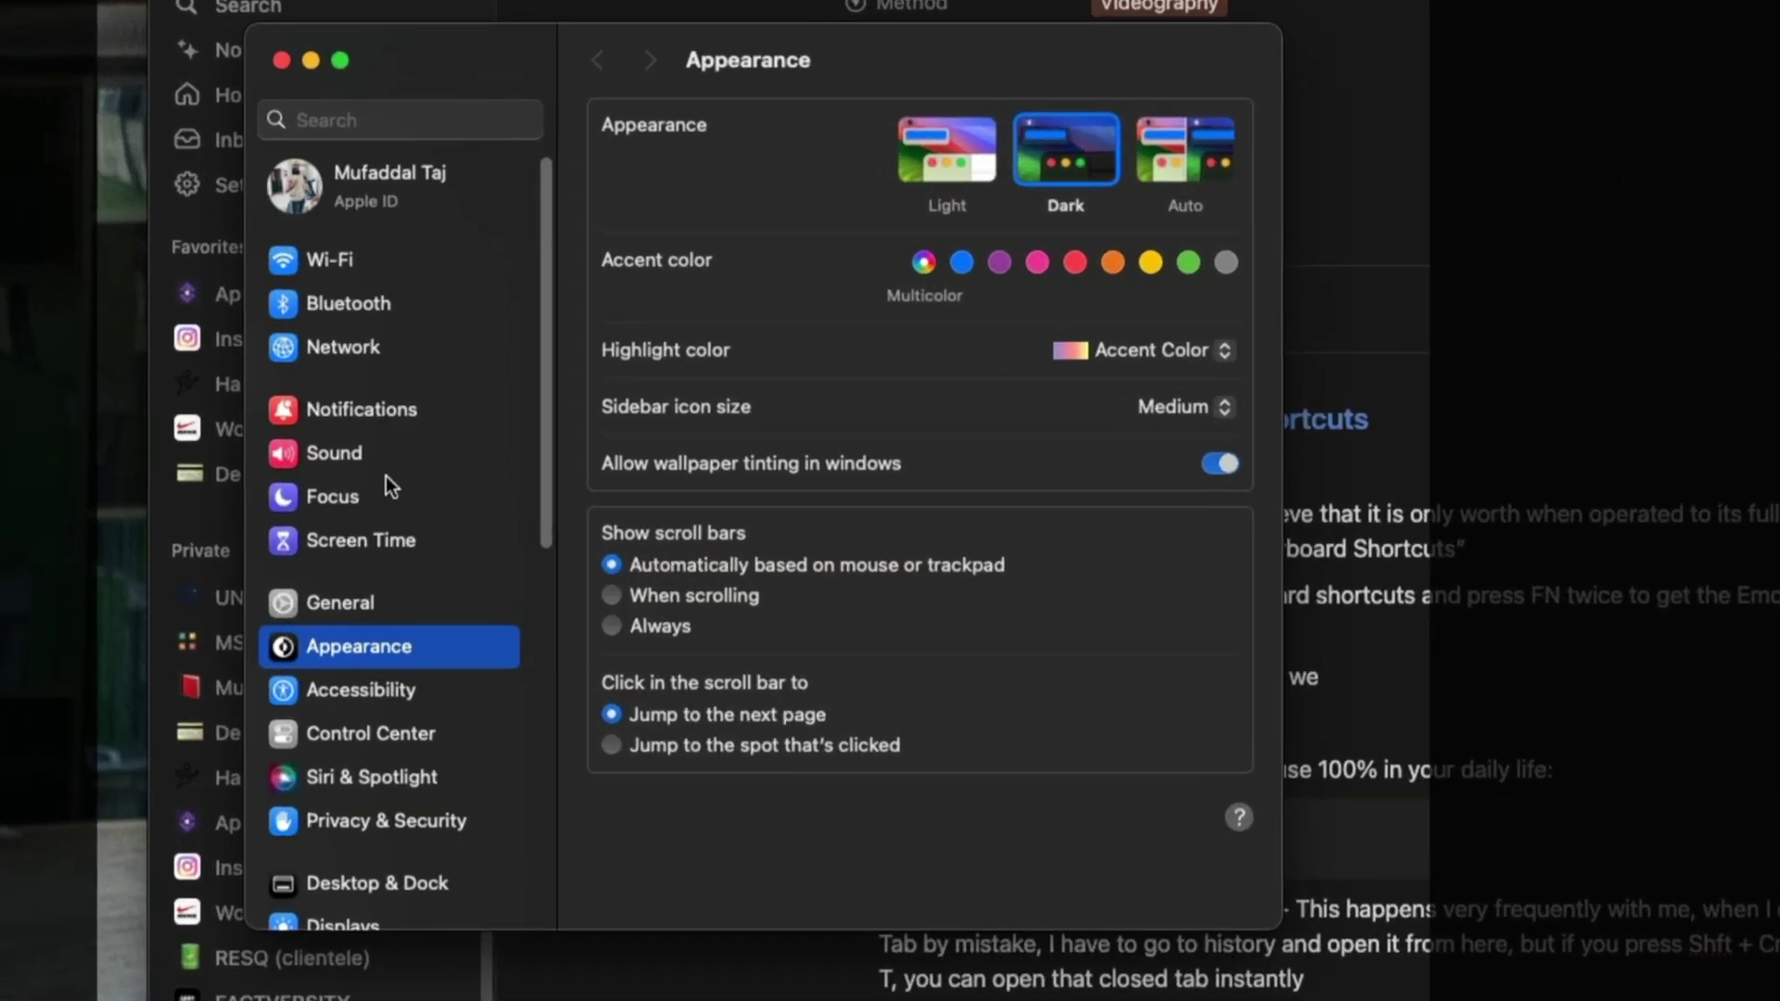
# - In the Keyboard settings pane, list the choices for 'Press globe key to'
pyautogui.scroll(-3, 384, 468)
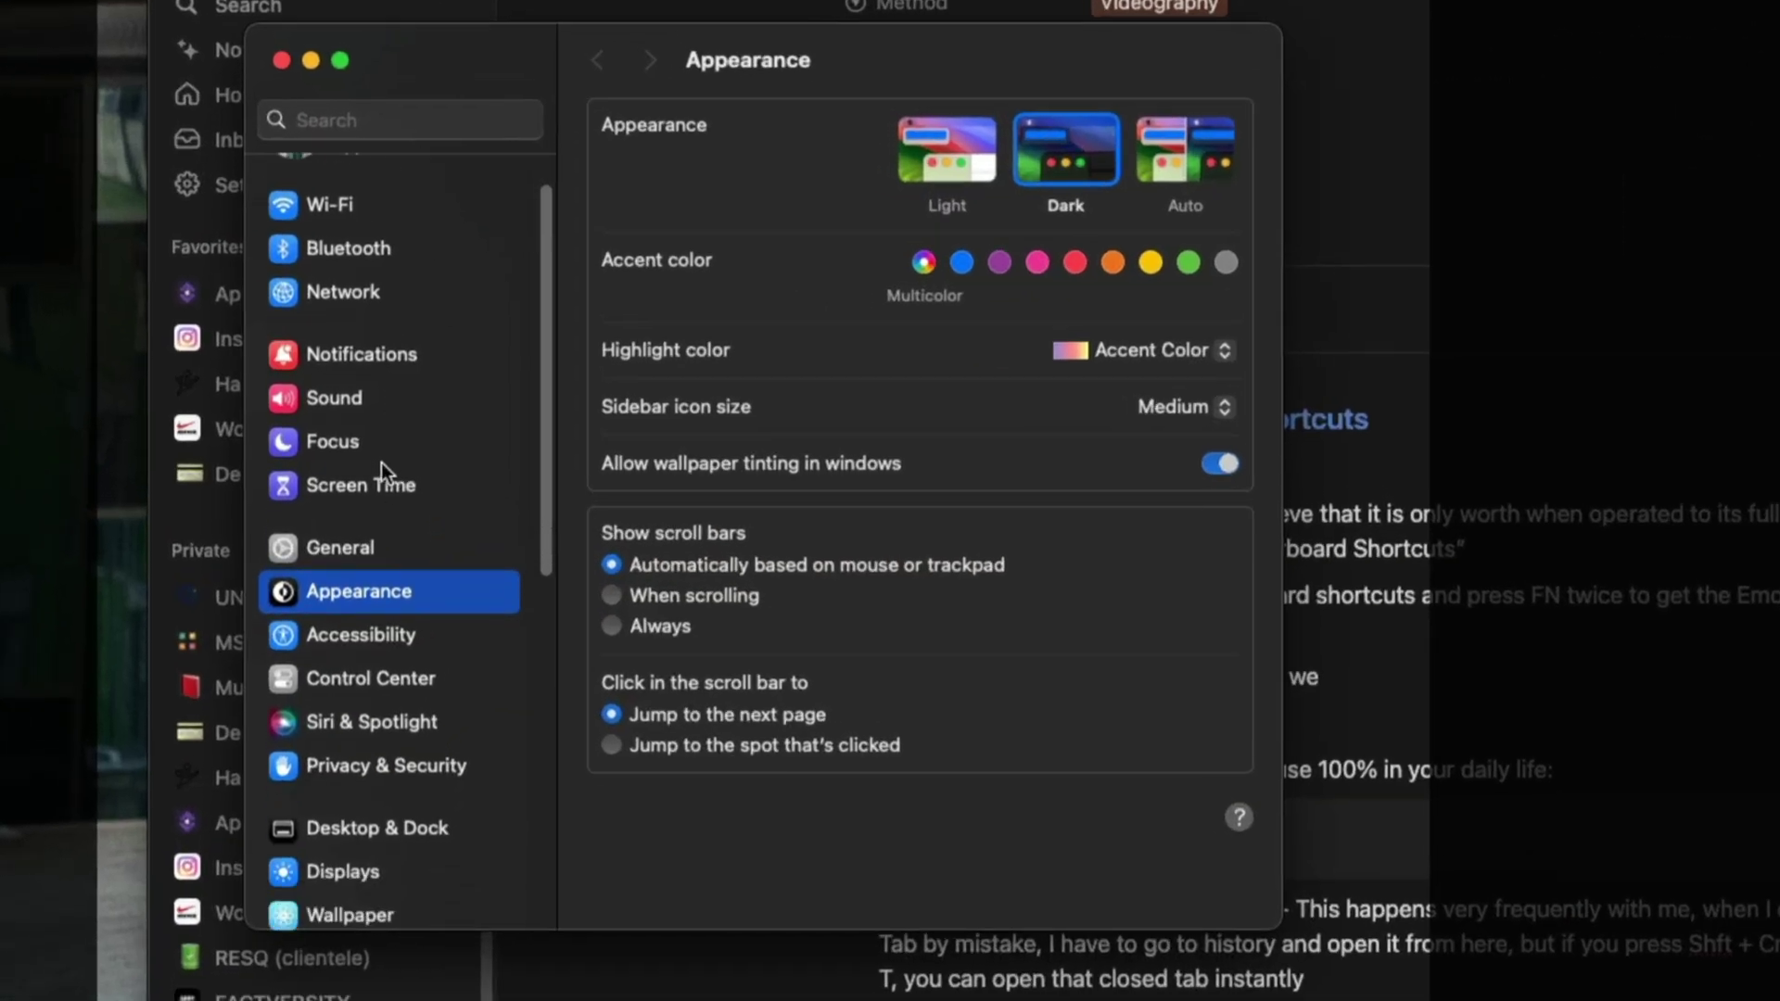
pyautogui.scroll(-10, 382, 464)
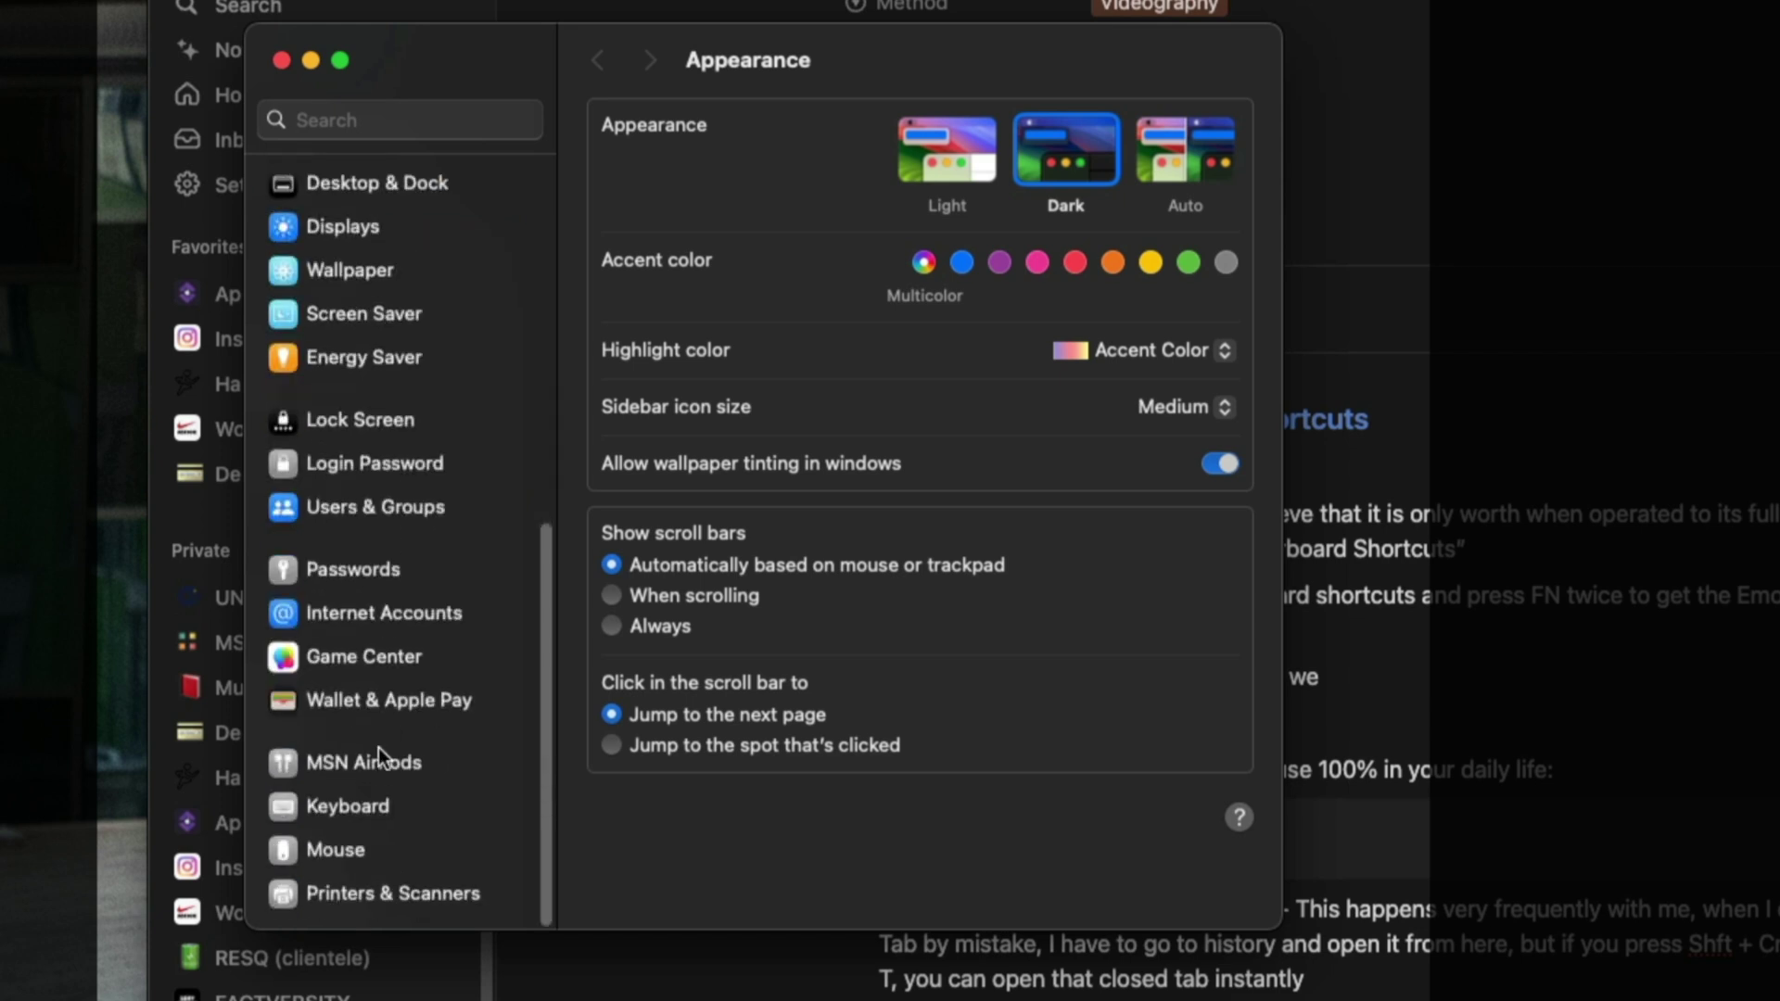
pyautogui.click(391, 803)
pyautogui.click(1164, 266)
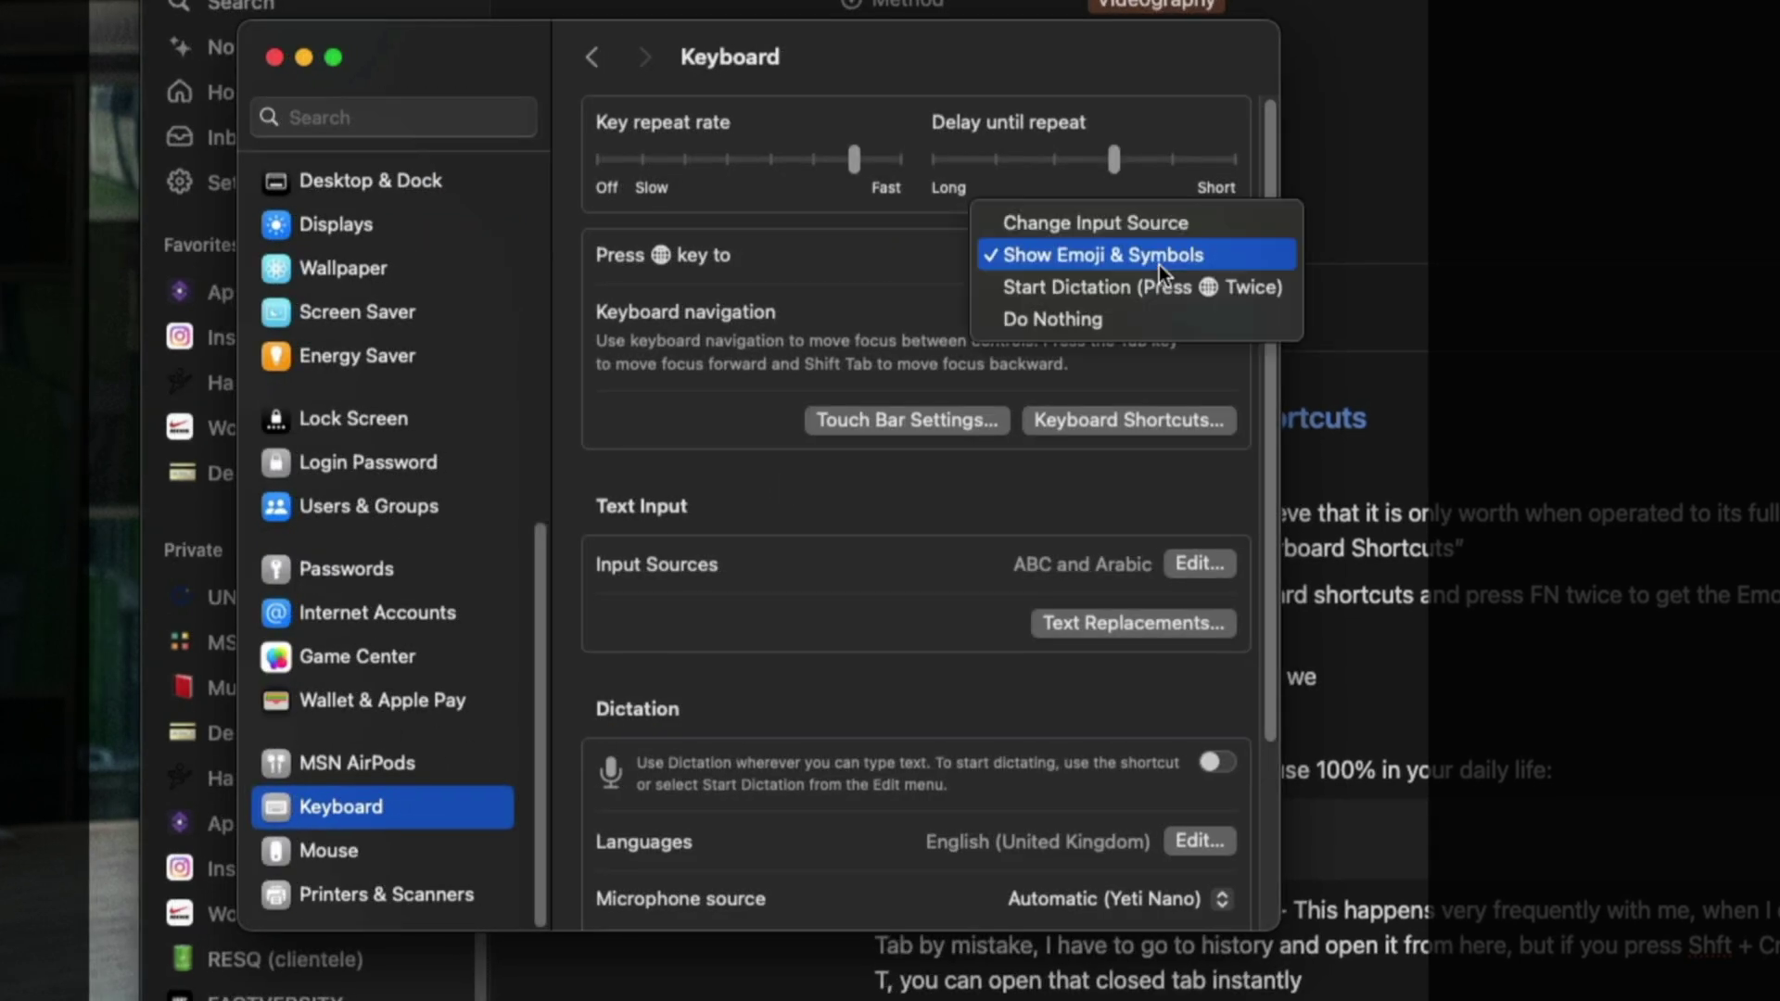
# - Choose Show Emoji & Symbols for the globe key, then open 3.png from a 'macbook shortcuts' Spotlight search
pyautogui.click(1178, 259)
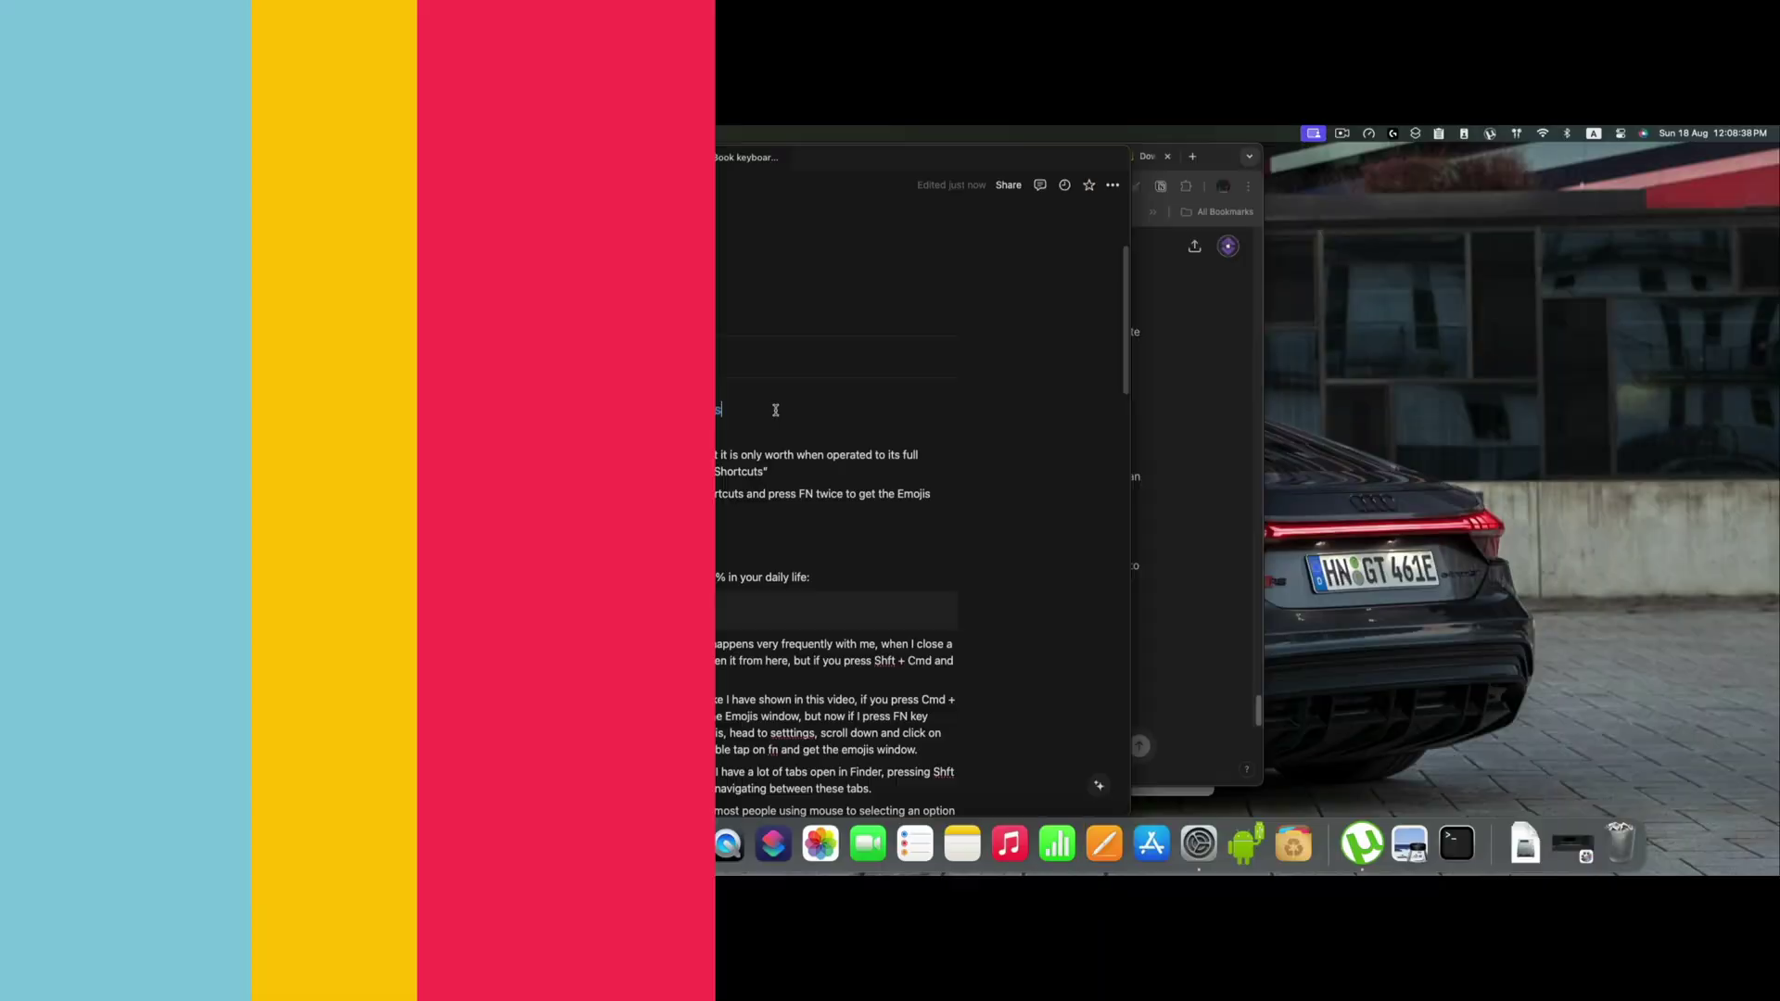
pyautogui.write('macbook ke')
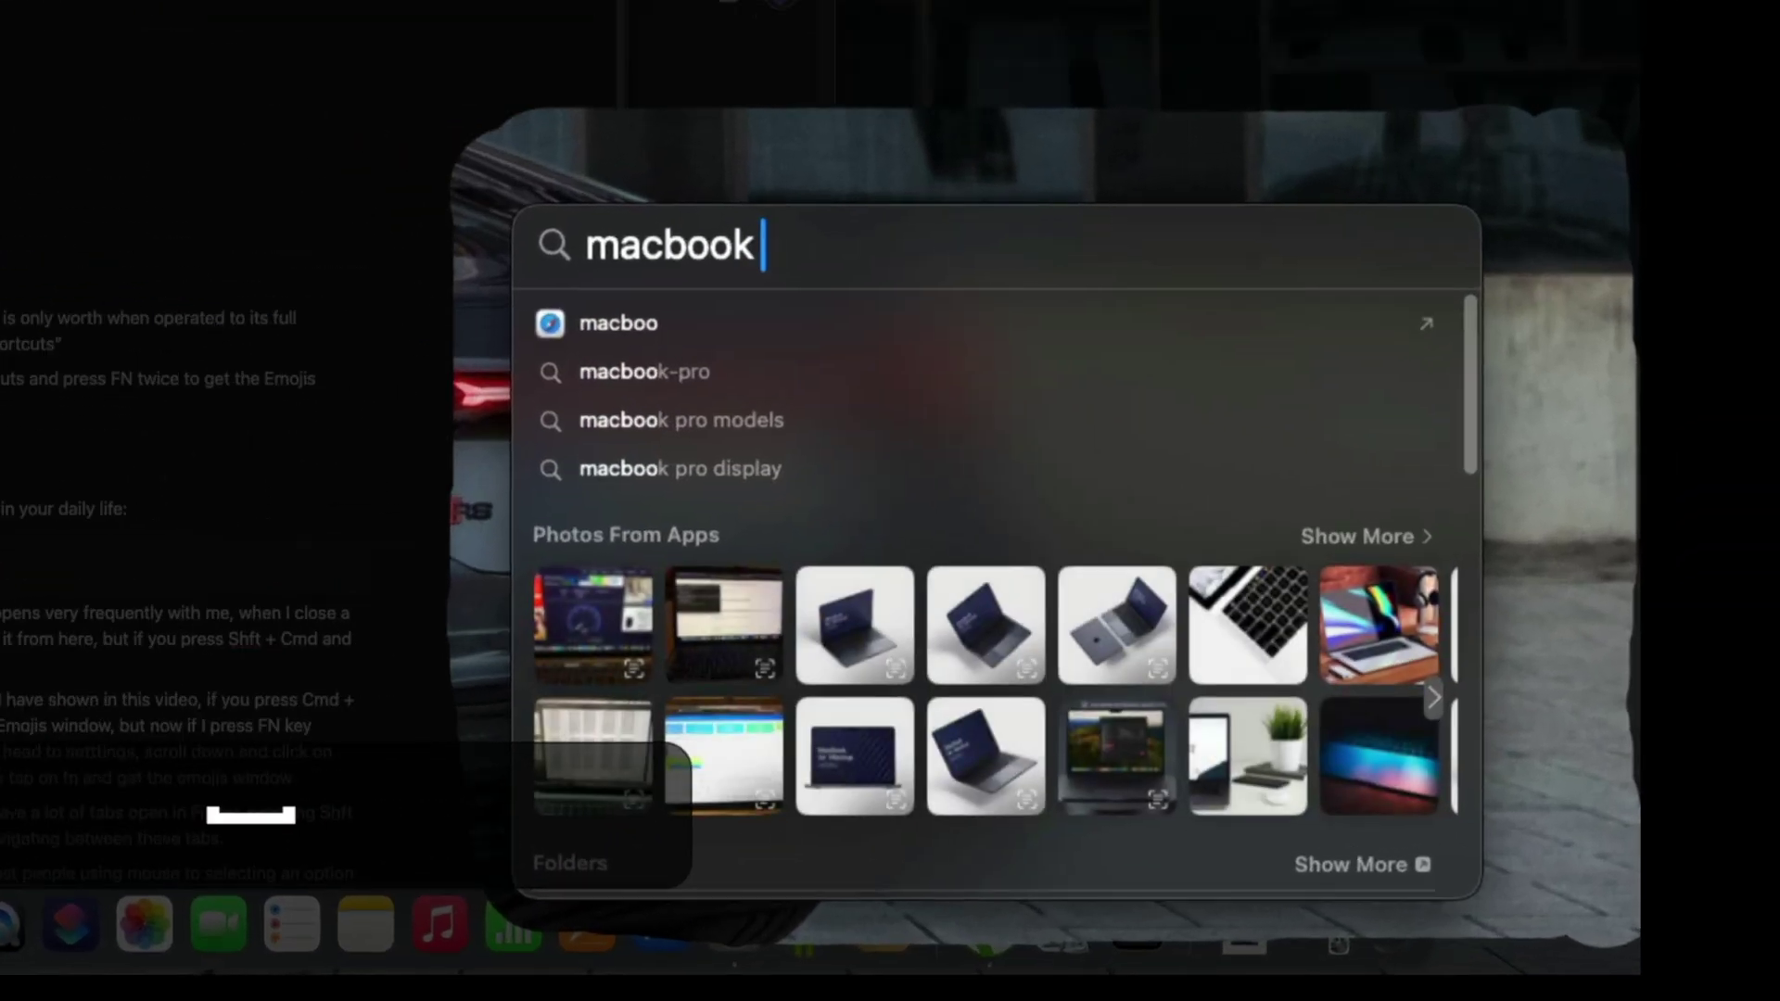
pyautogui.press('BackSpace')
pyautogui.press('BackSpace')
pyautogui.write('shortcuts')
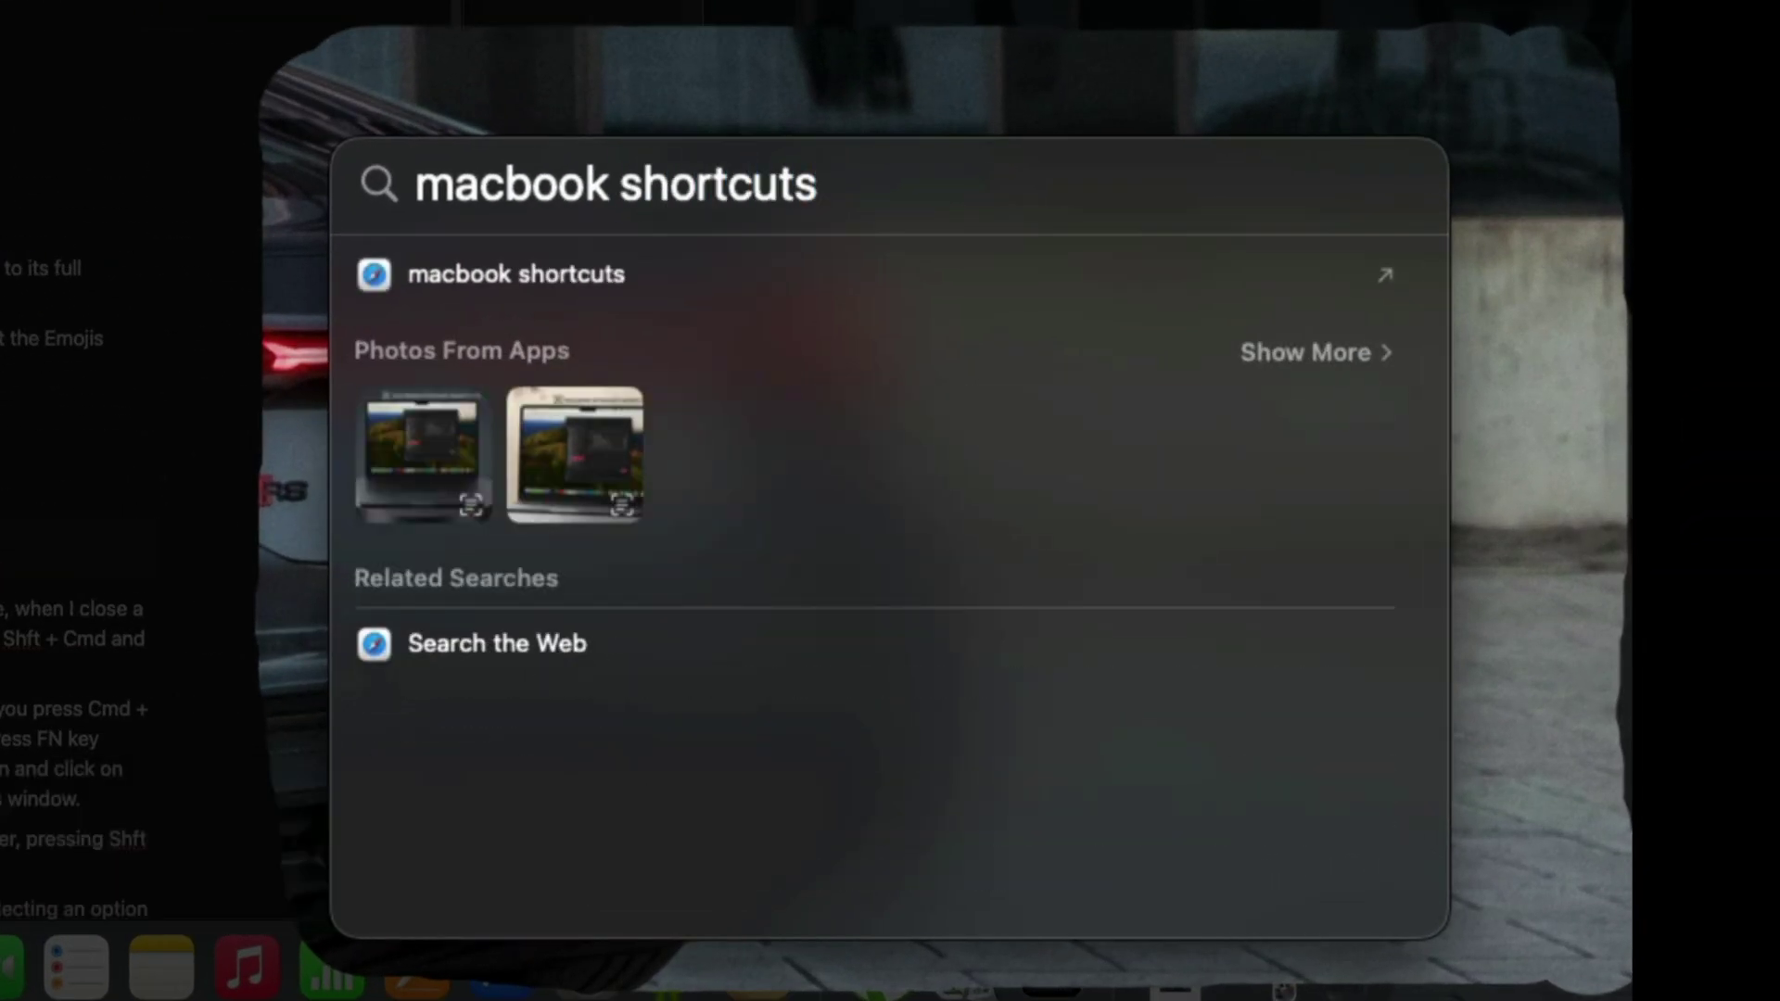
pyautogui.press('Down')
pyautogui.press('Down')
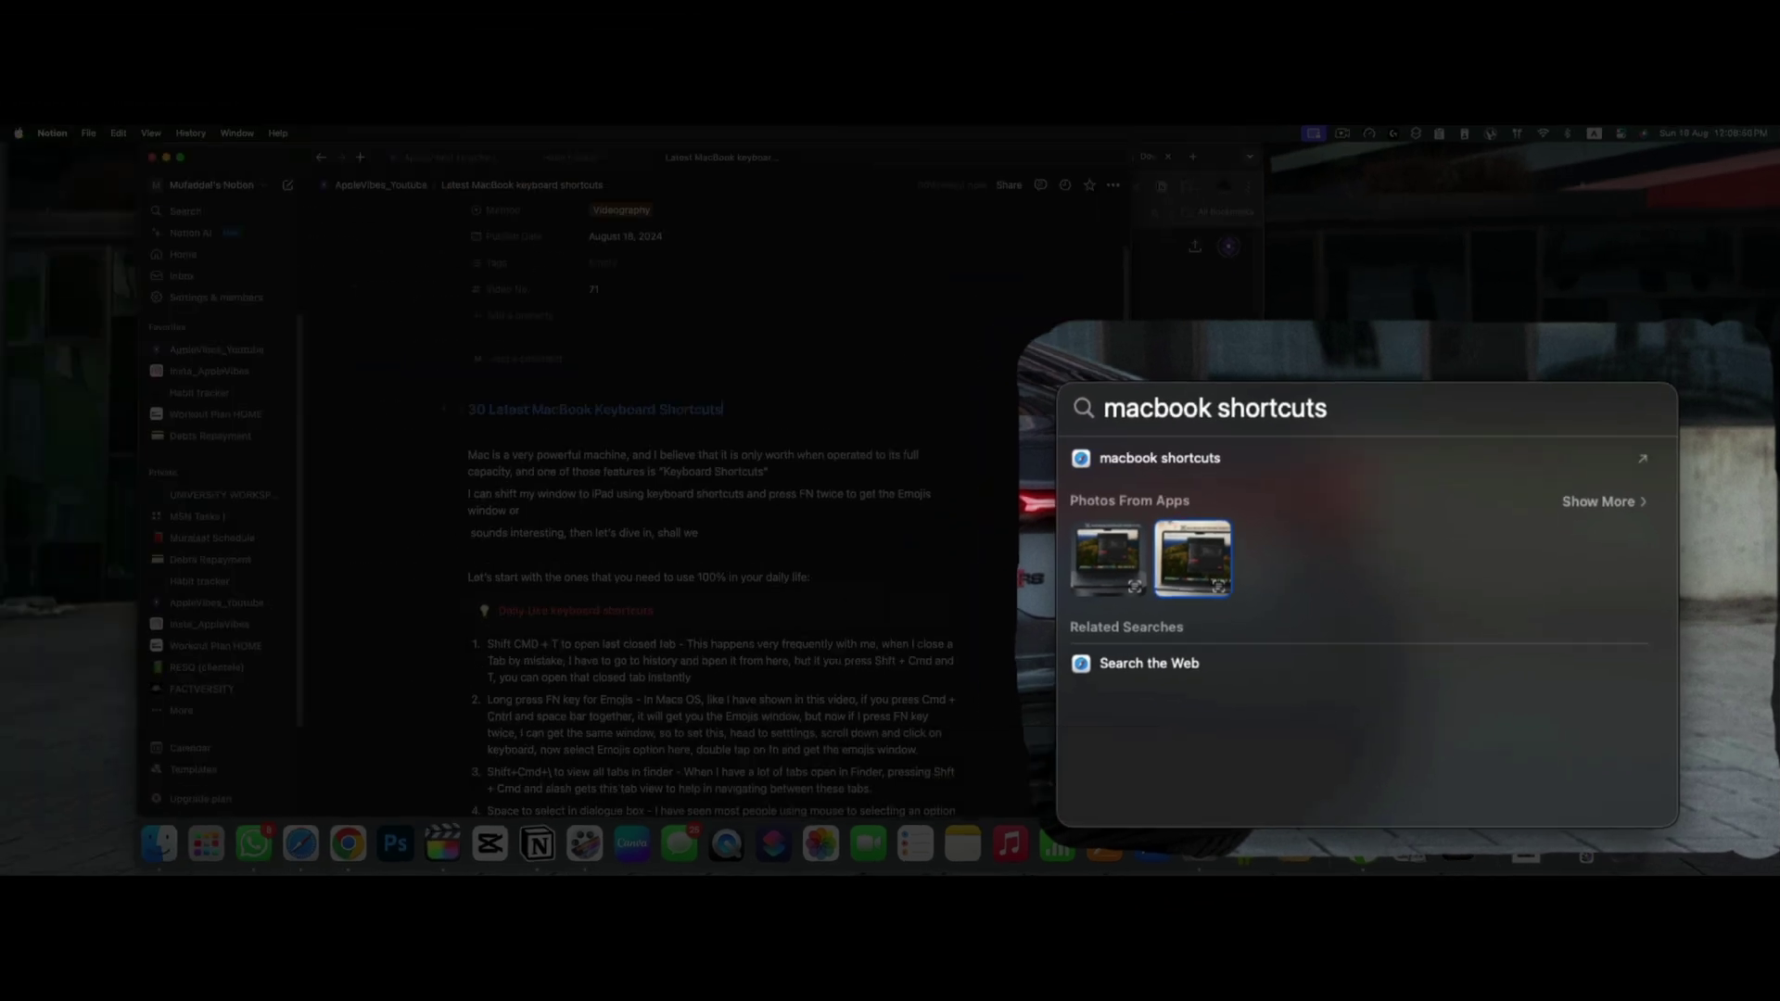
pyautogui.press('Return')
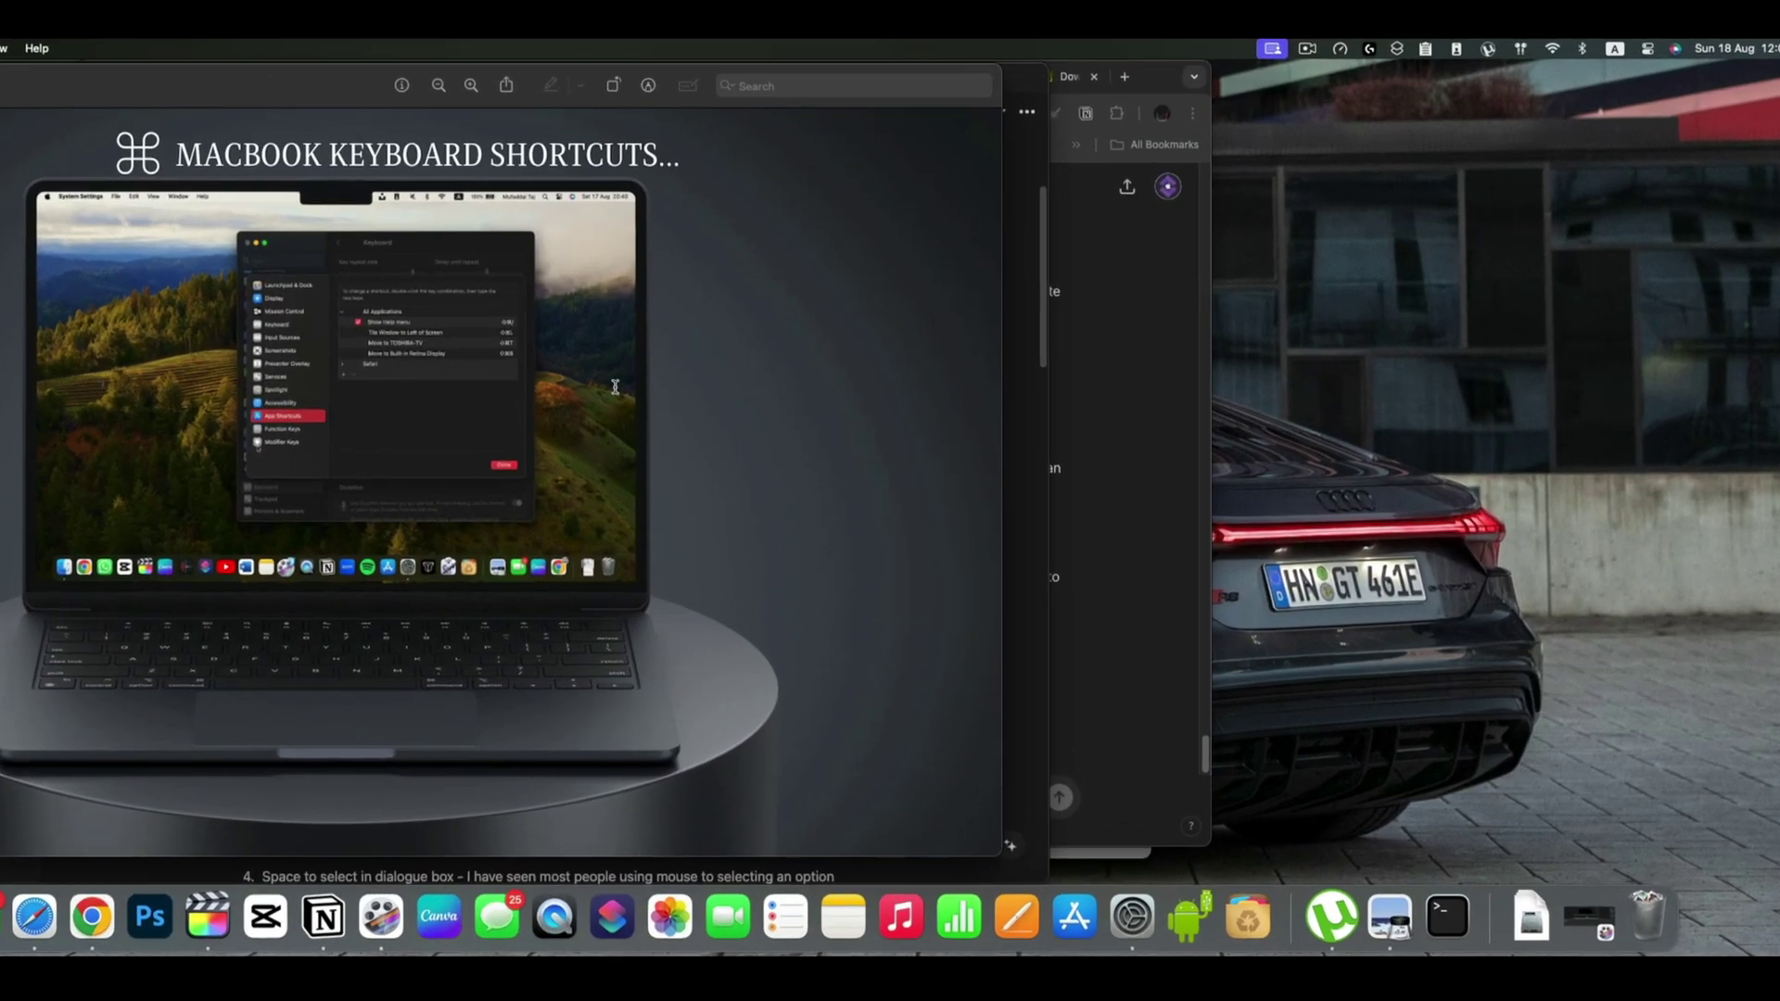
# - Reveal the 3.png Spotlight photo result in Finder with ⌘R and Quick Look it
pyautogui.press('super+space')
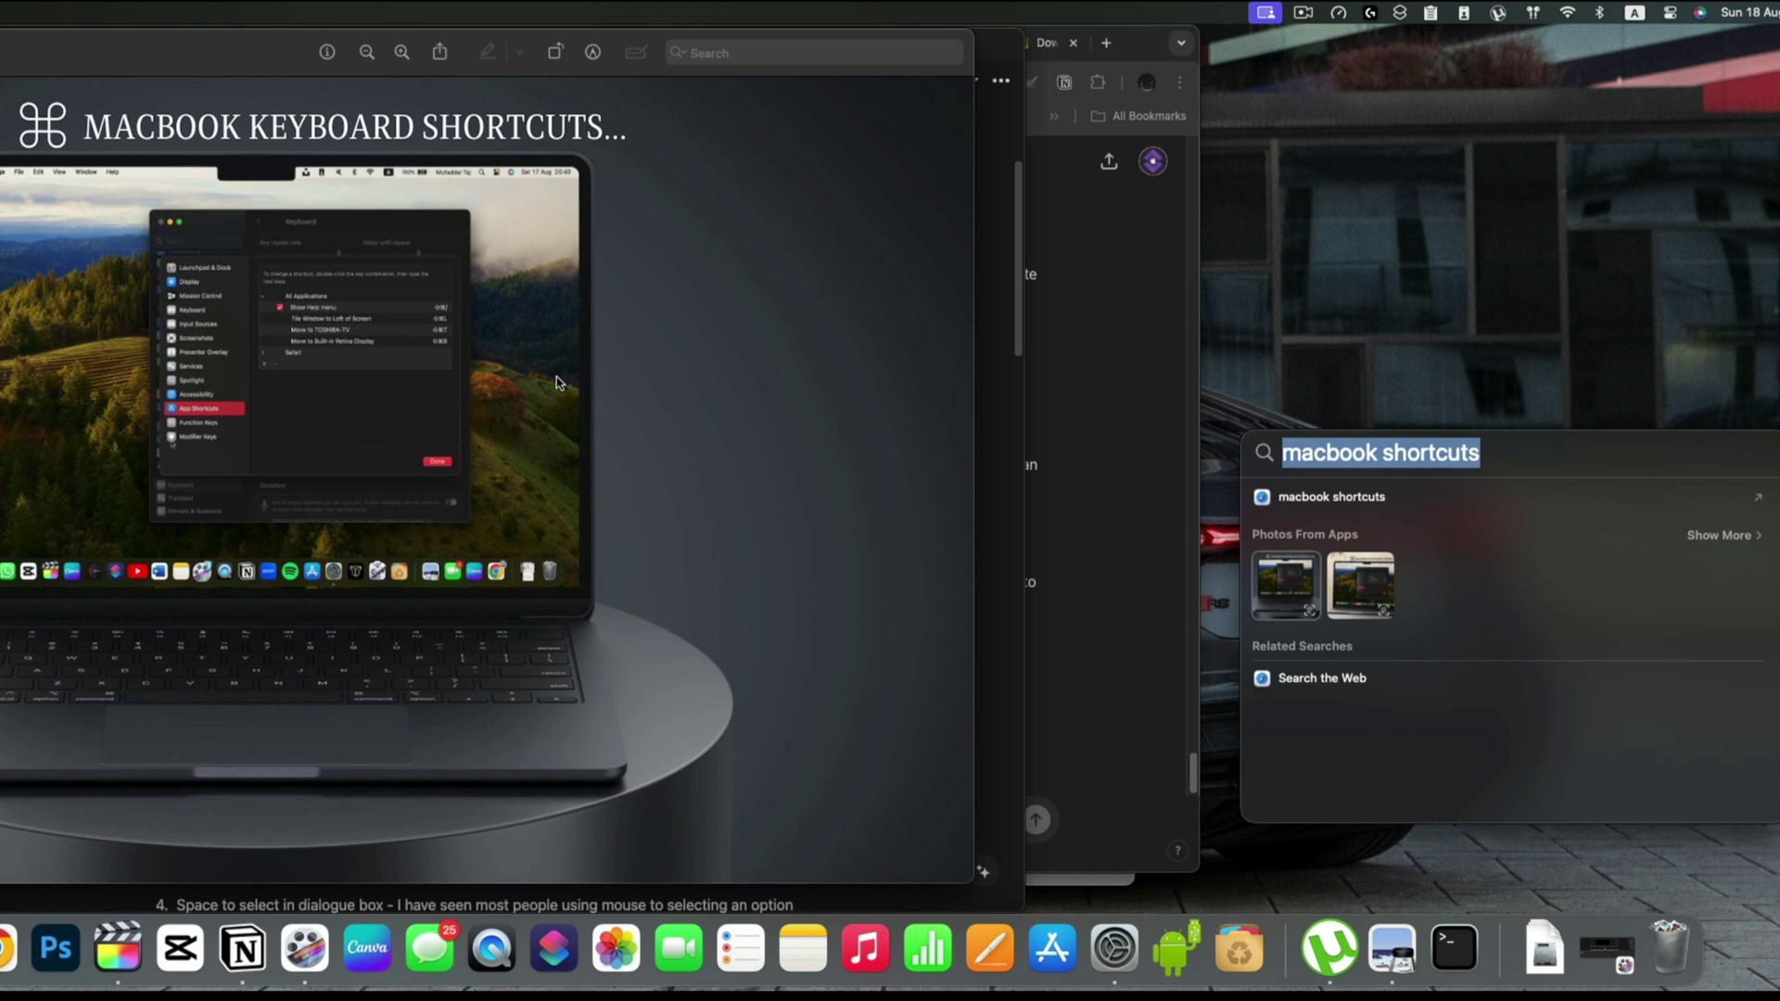
pyautogui.press('Down')
pyautogui.press('Left')
pyautogui.press('super+Left')
pyautogui.press('super+r')
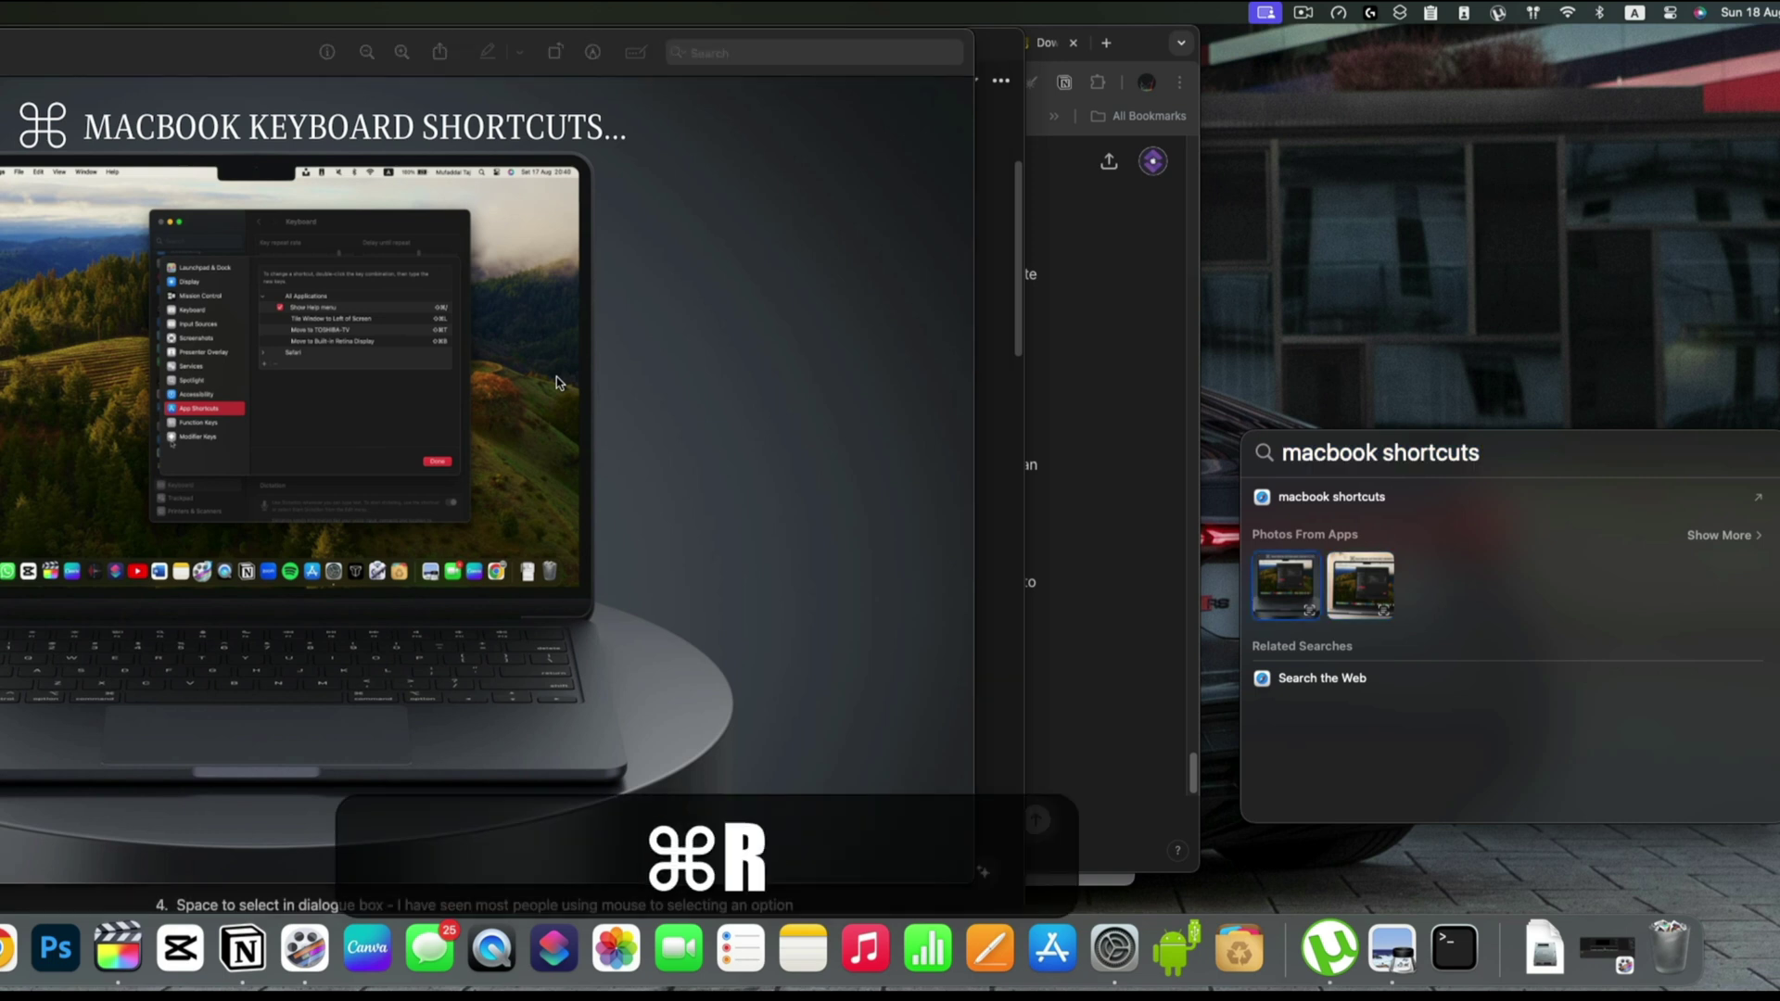
pyautogui.press('space')
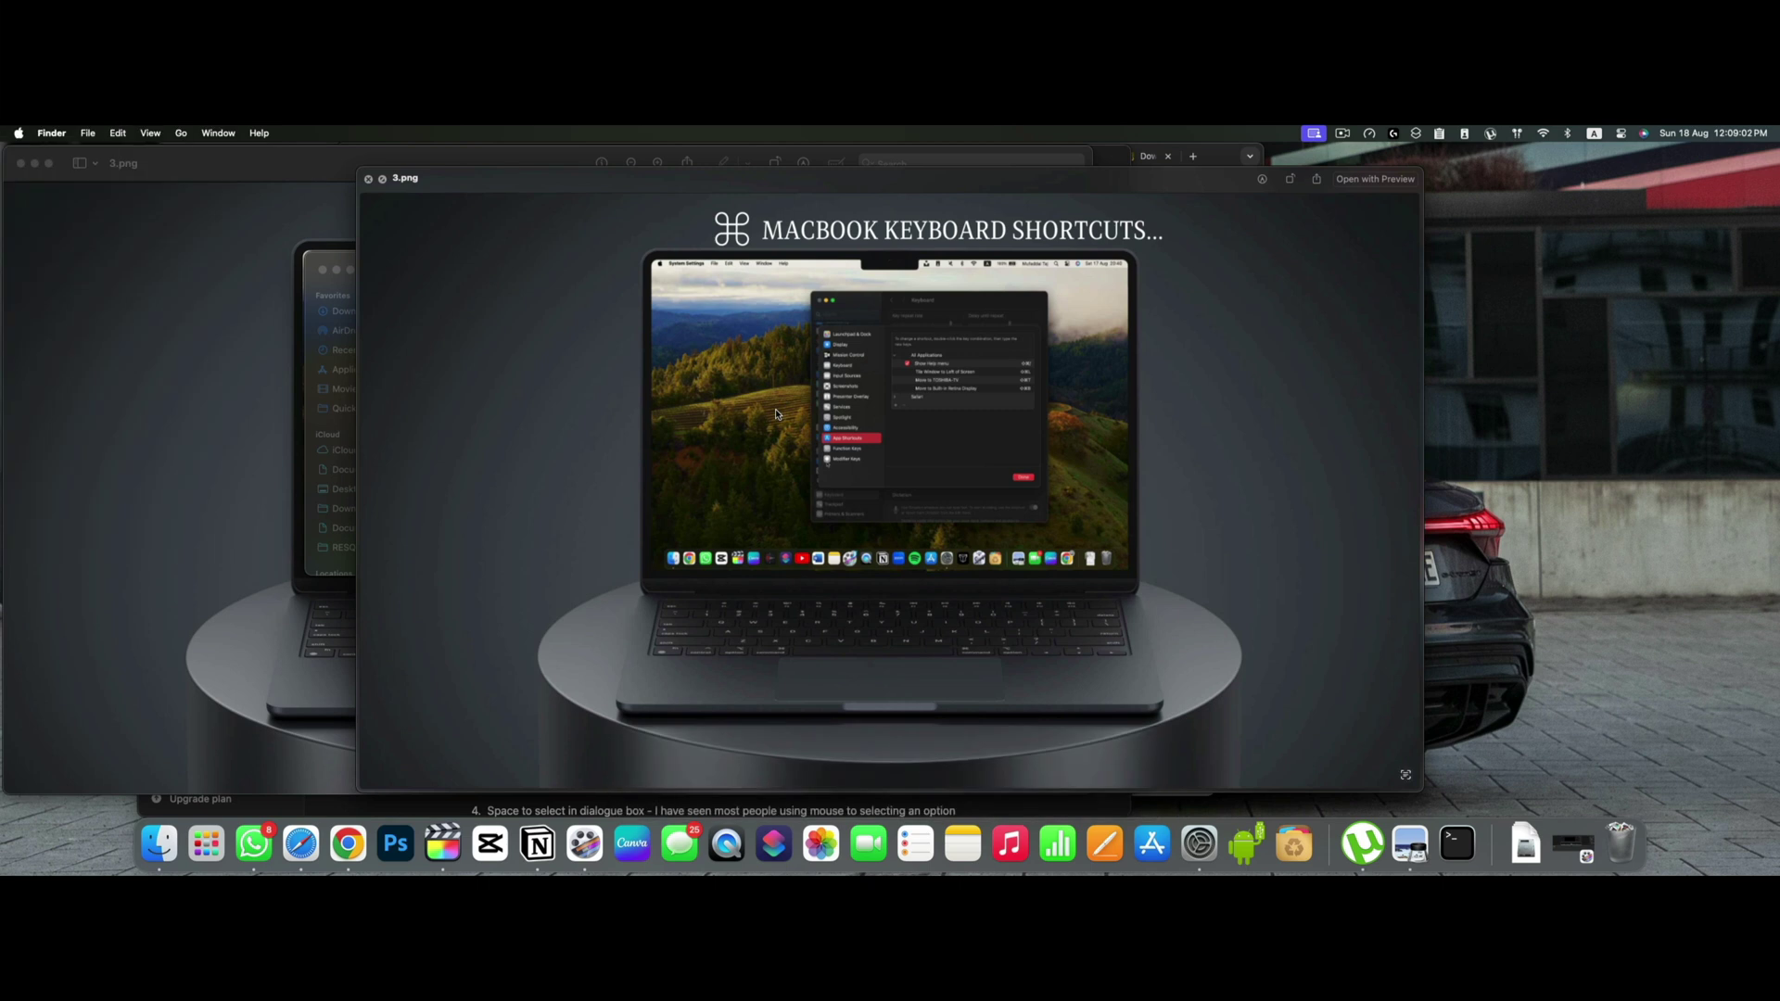
# - Close Quick Look and add 3.png to the Dock with Shift+Ctrl+Cmd+T
pyautogui.press('space')
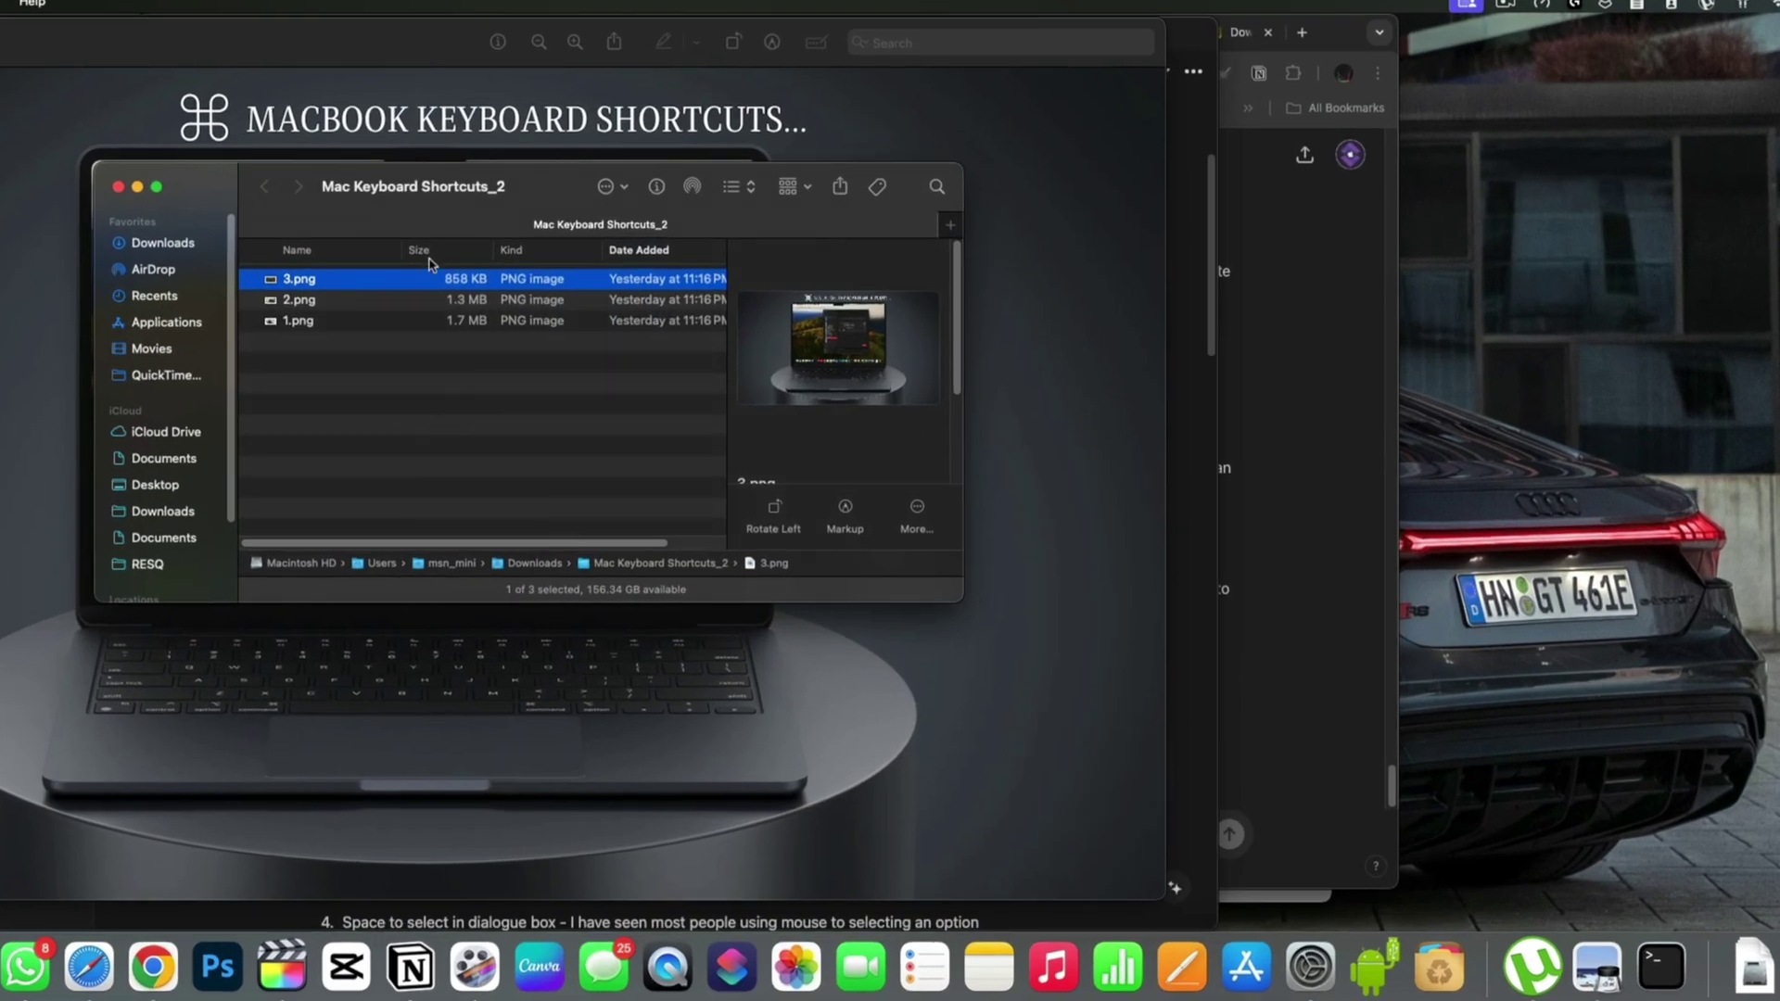
pyautogui.moveTo(426, 280); pyautogui.dragTo(1669, 969)
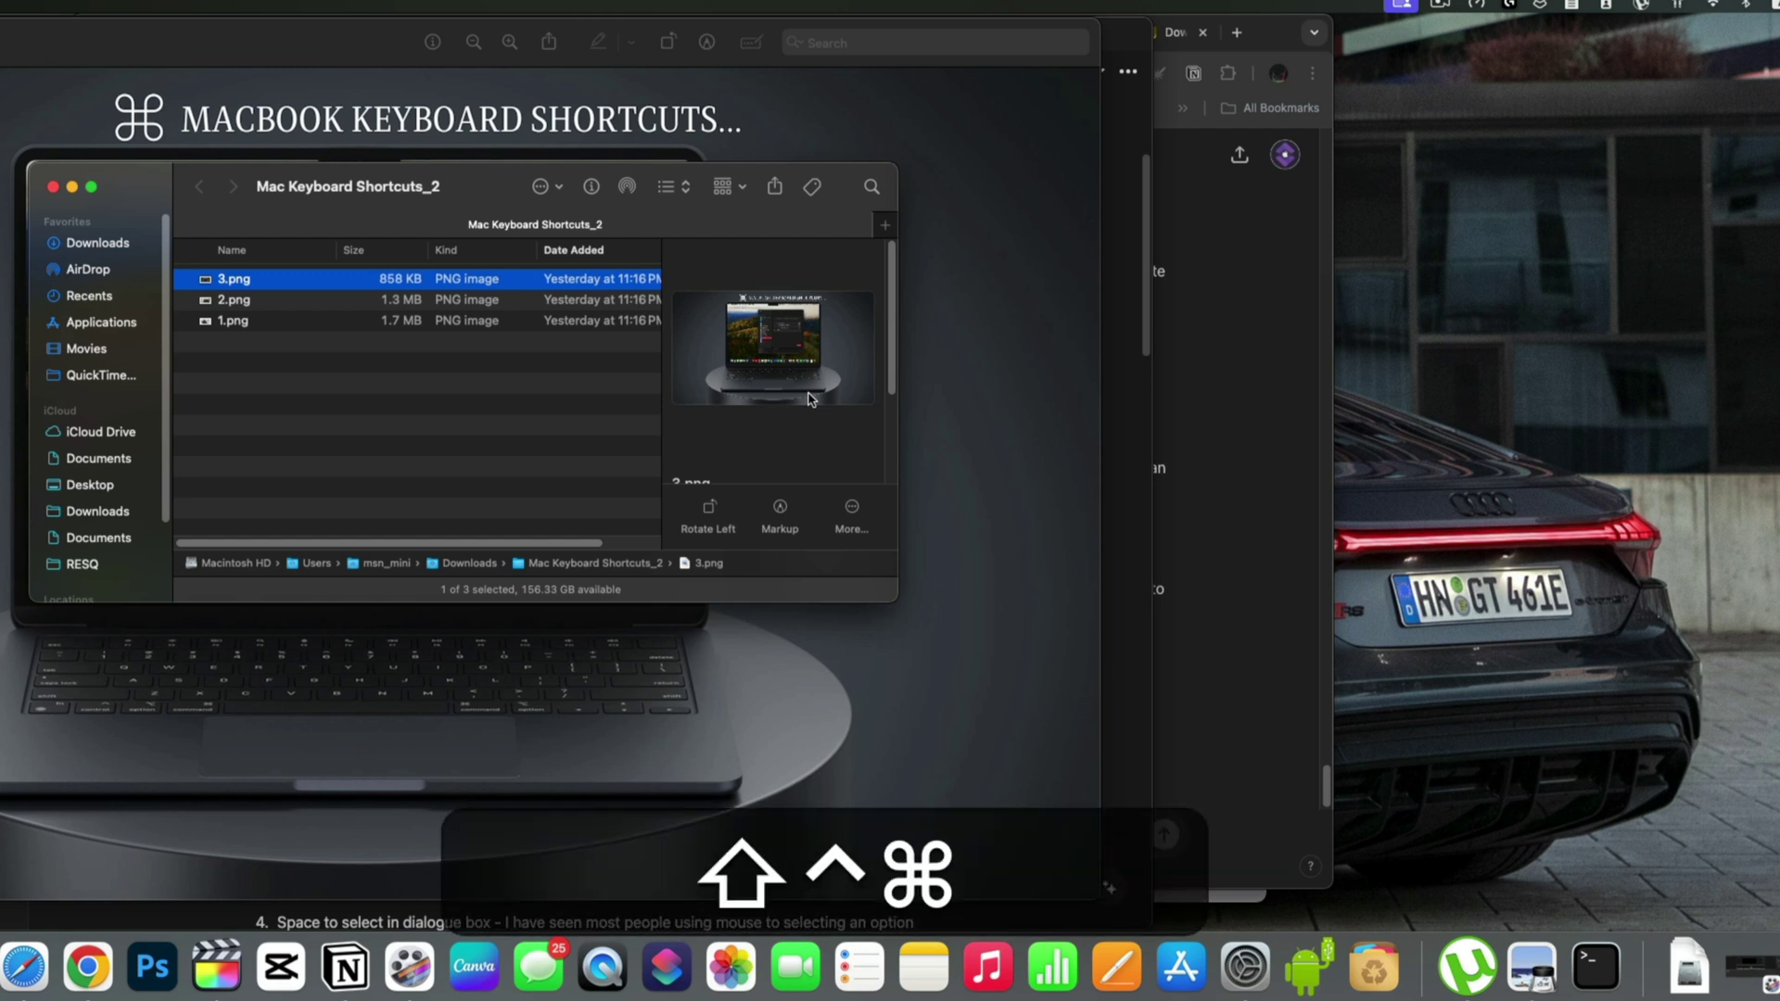
pyautogui.press('shift+ctrl+super+t')
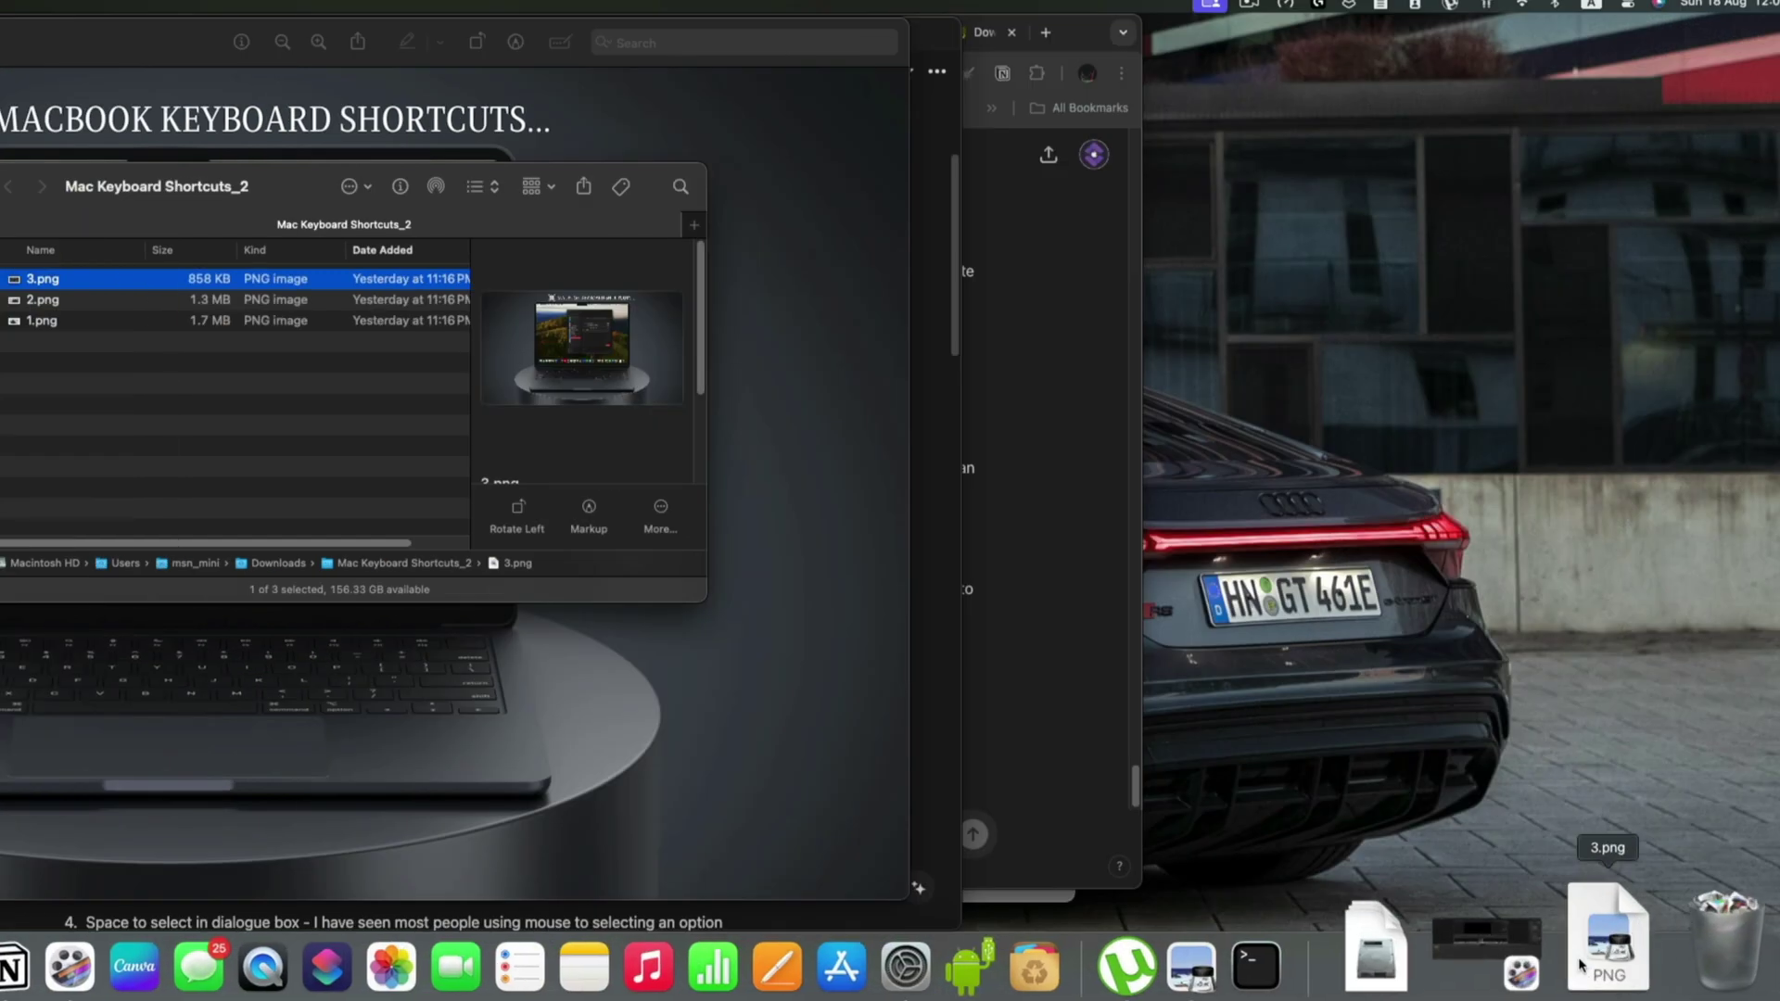
# - Close the Finder window, choose Empty Trash from the Dock's Trash menu, and answer the erase prompt
pyautogui.click(1588, 964)
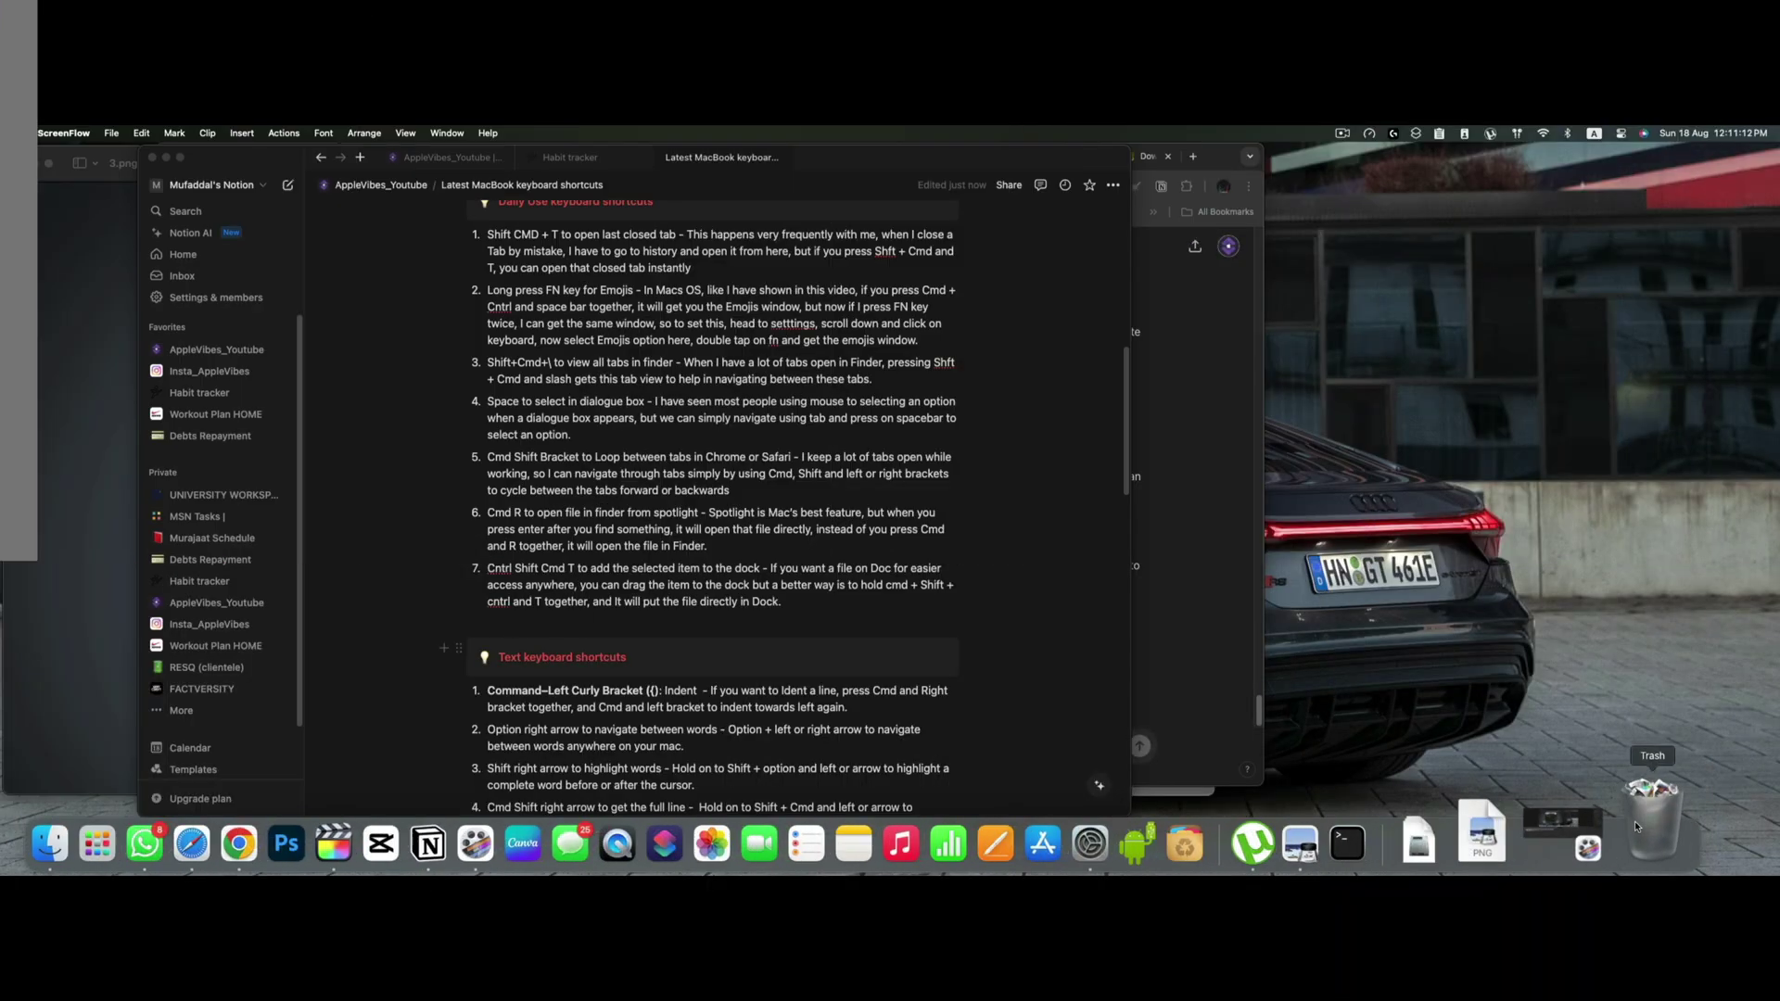
pyautogui.rightClick(1643, 923)
pyautogui.click(1649, 752)
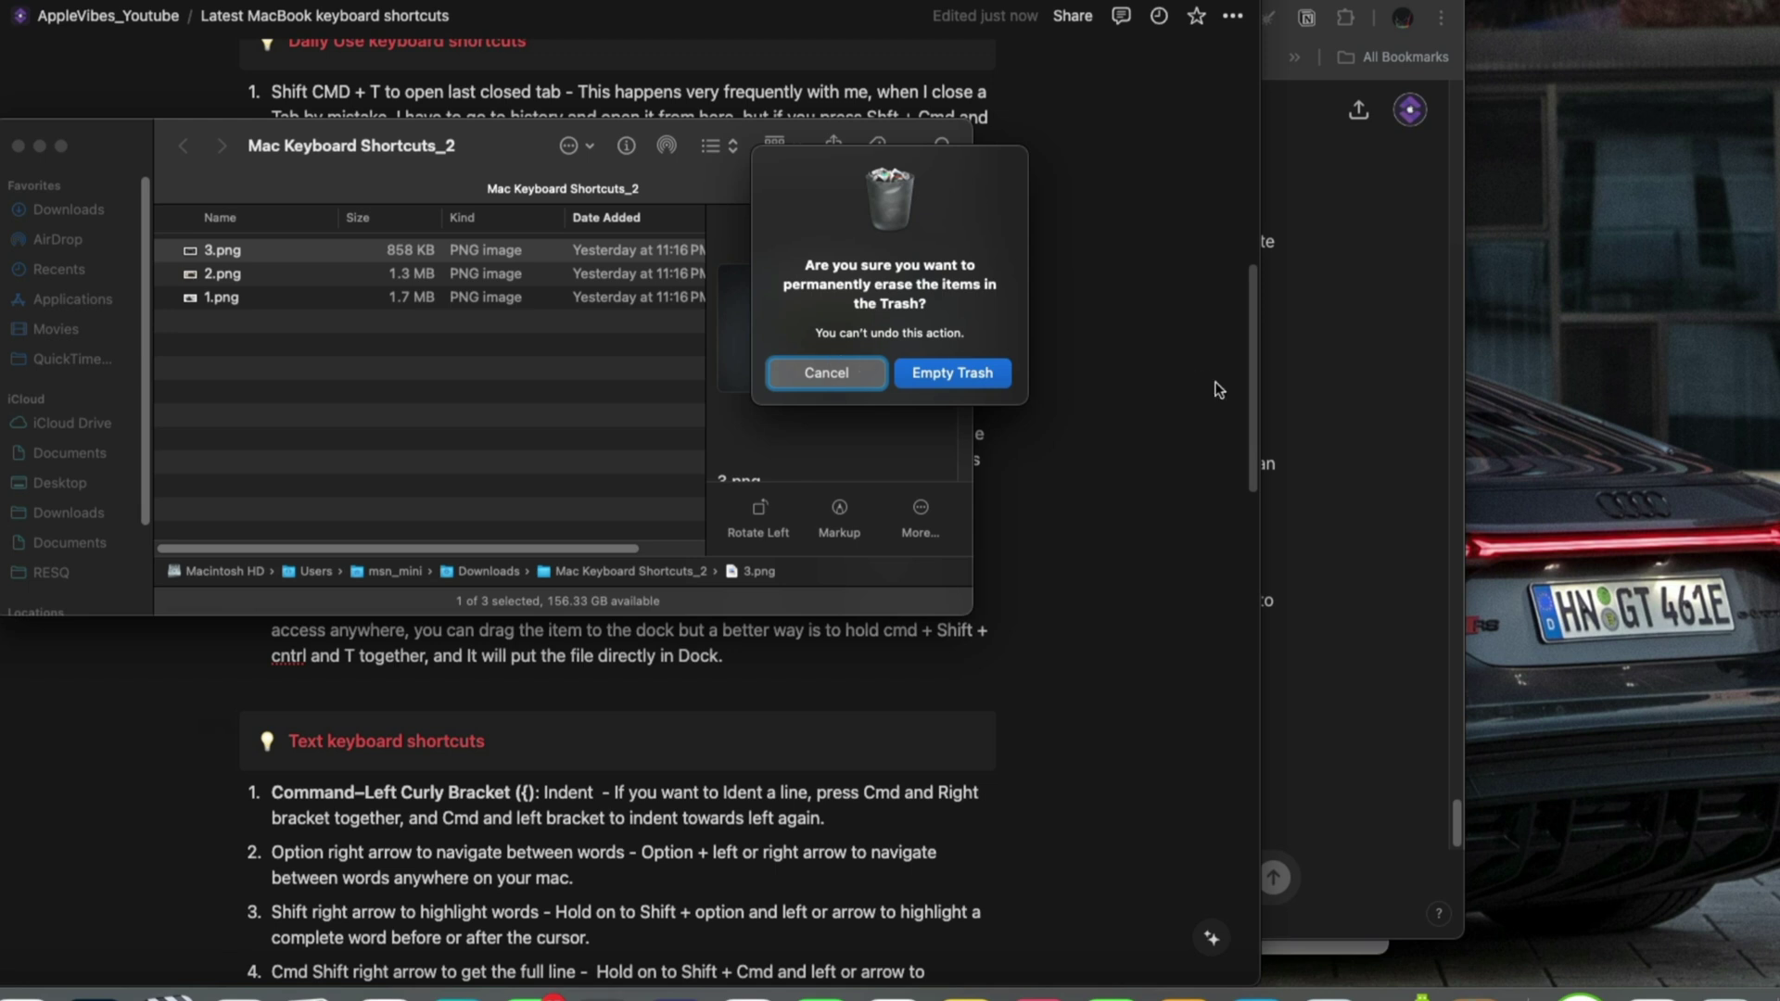
pyautogui.press('Tab')
pyautogui.press('Tab')
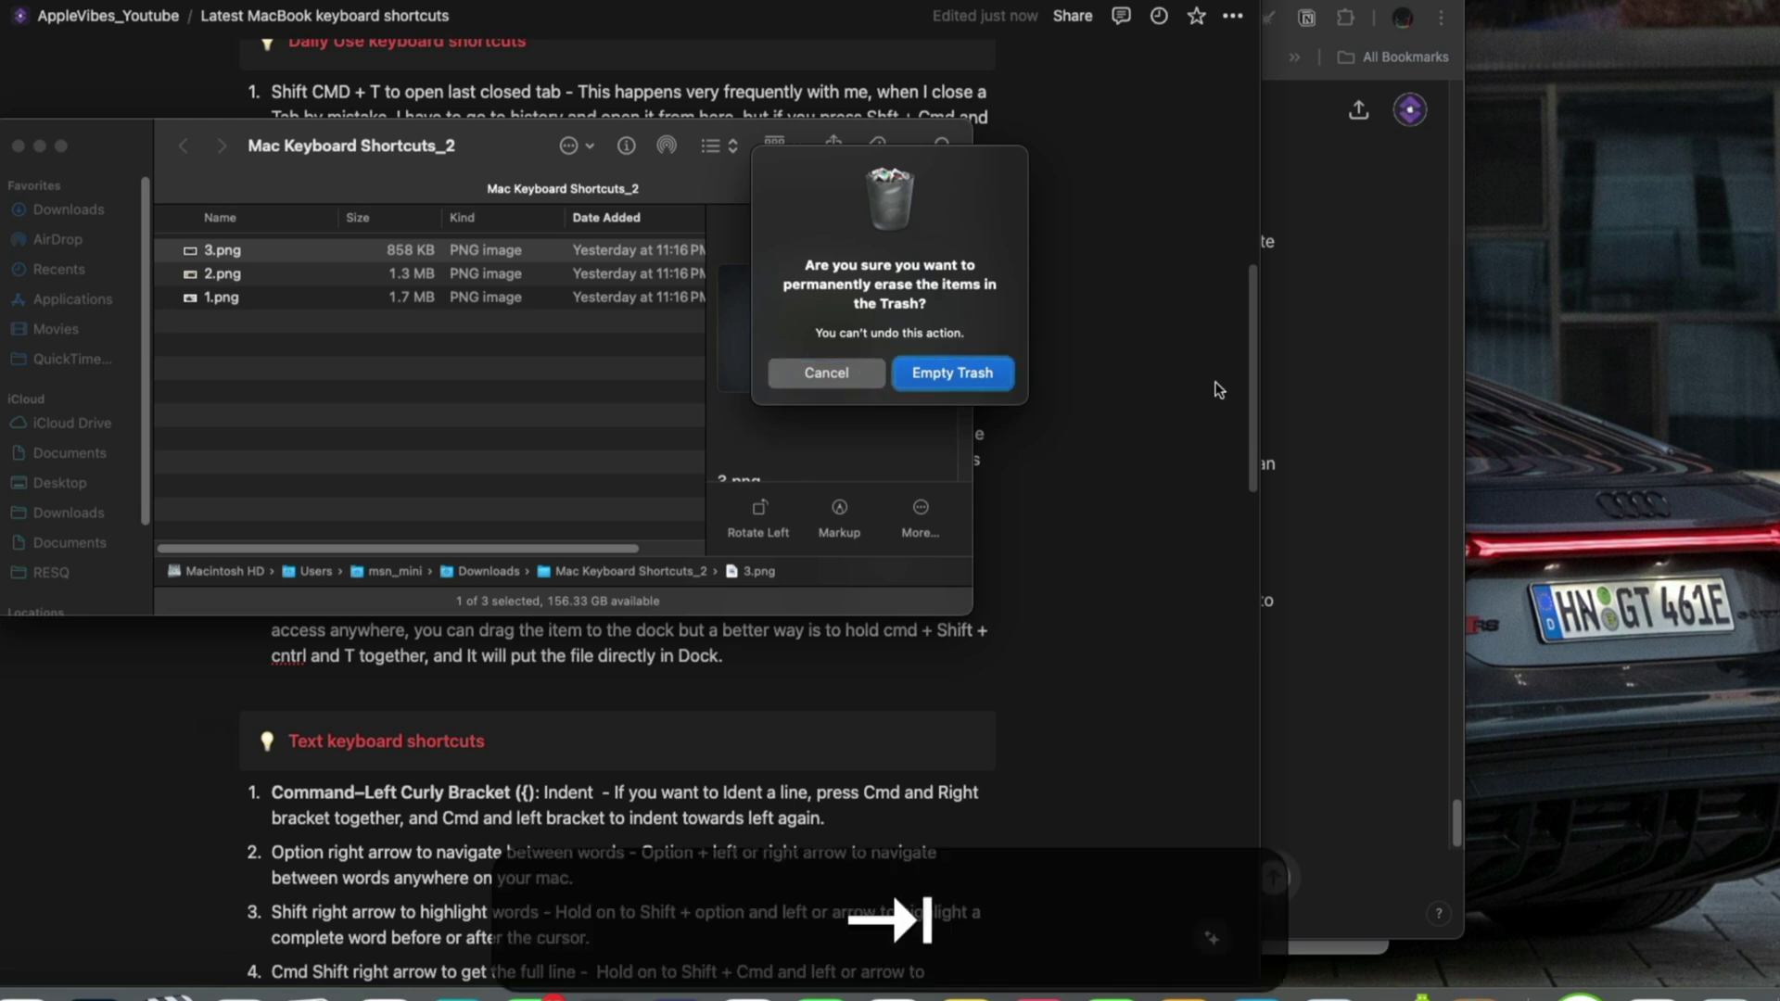
pyautogui.press('Return')
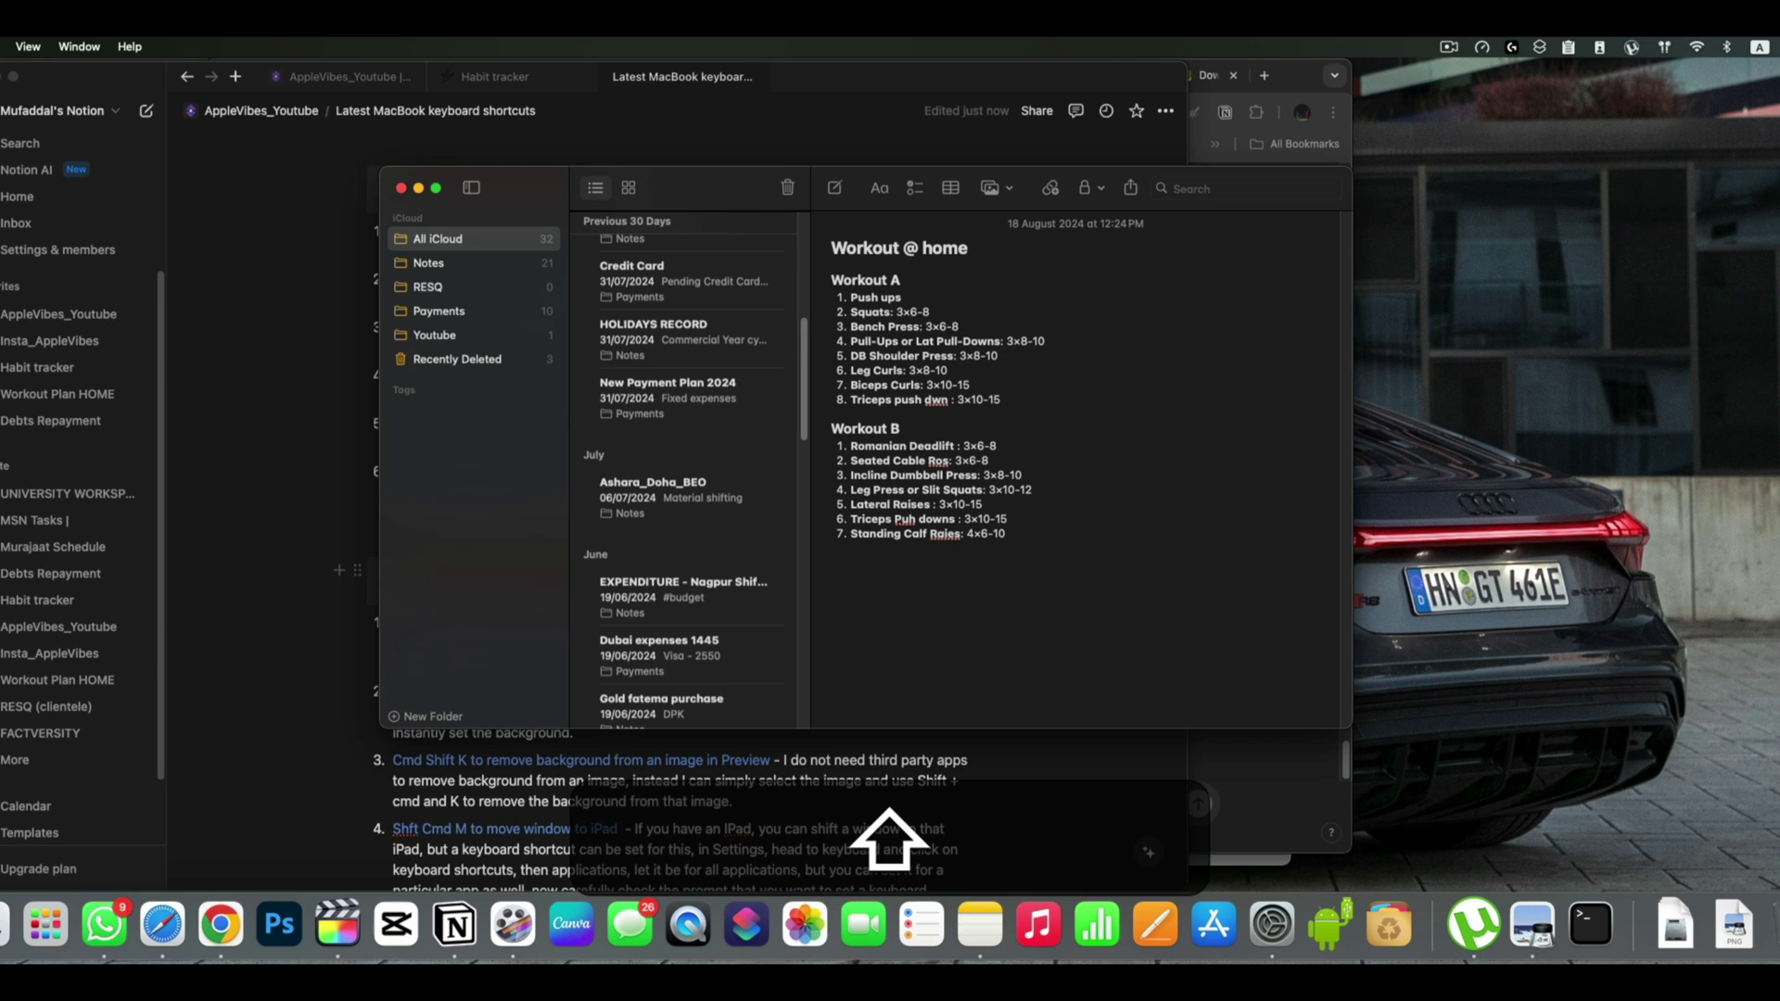
# - Move word by word through the Workout @ home note and select the Squats rep range
pyautogui.press('shift+super+i')
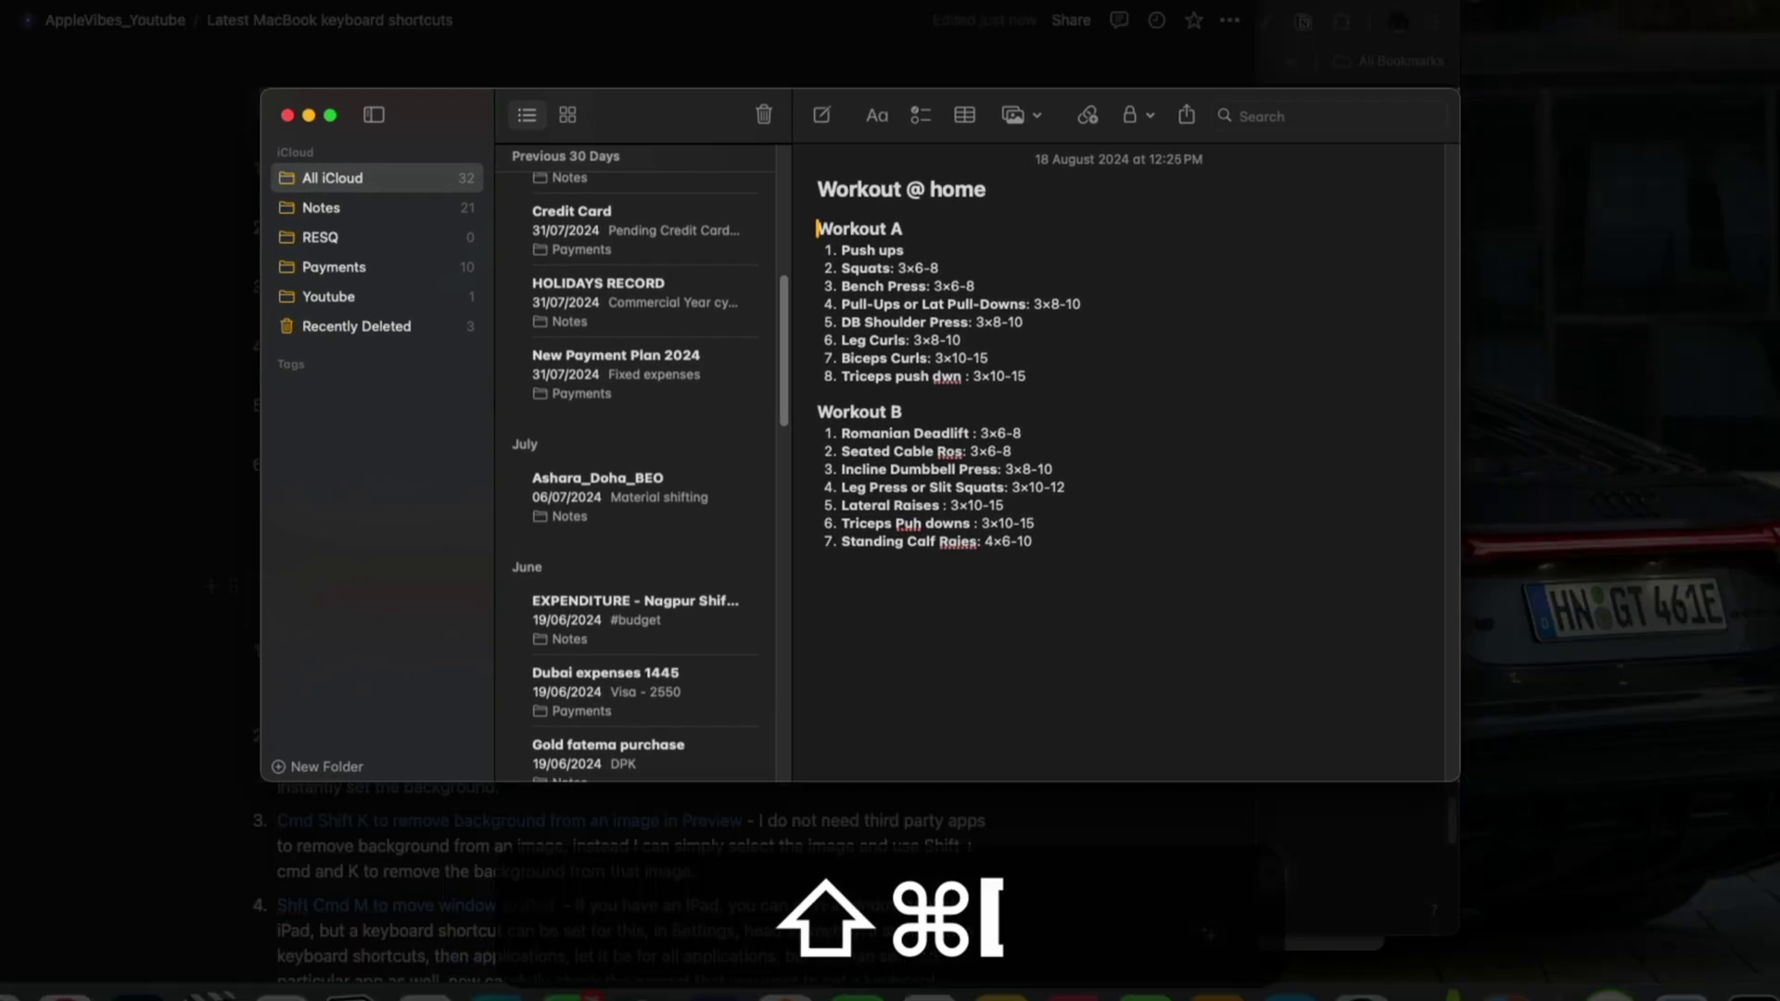
pyautogui.press('shift+super+[')
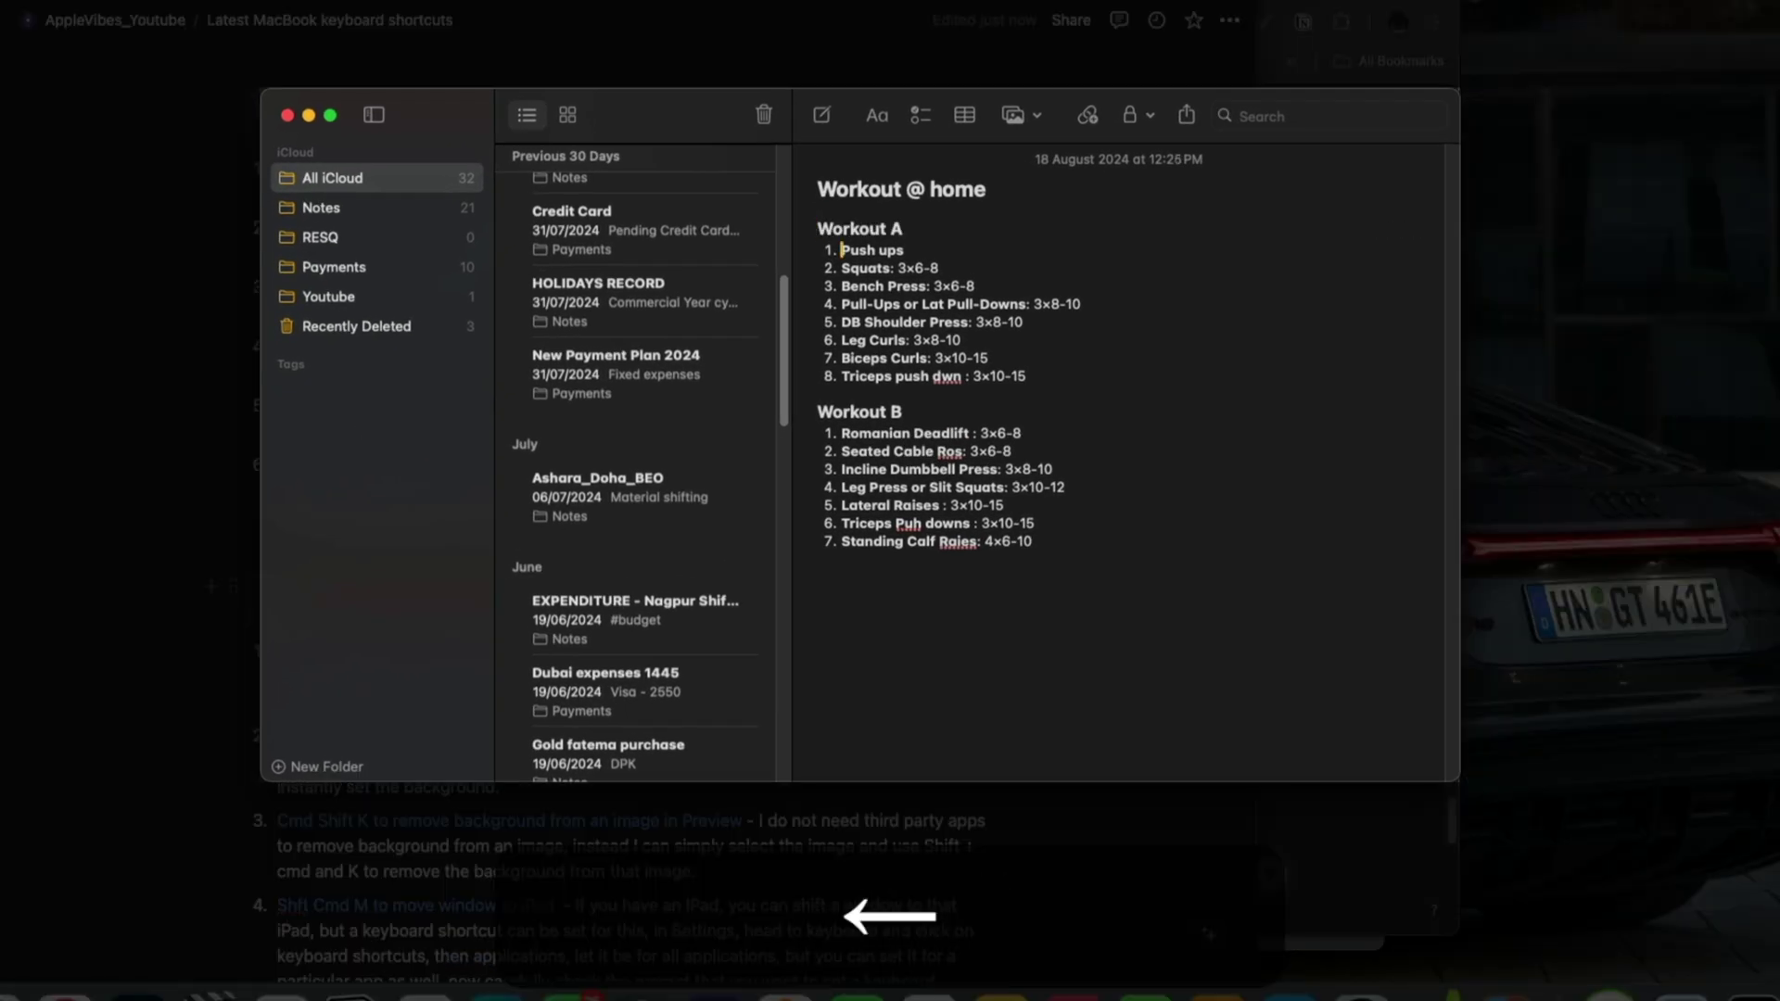
pyautogui.hotkey('alt', 'Left')
pyautogui.hotkey('alt', 'Right')
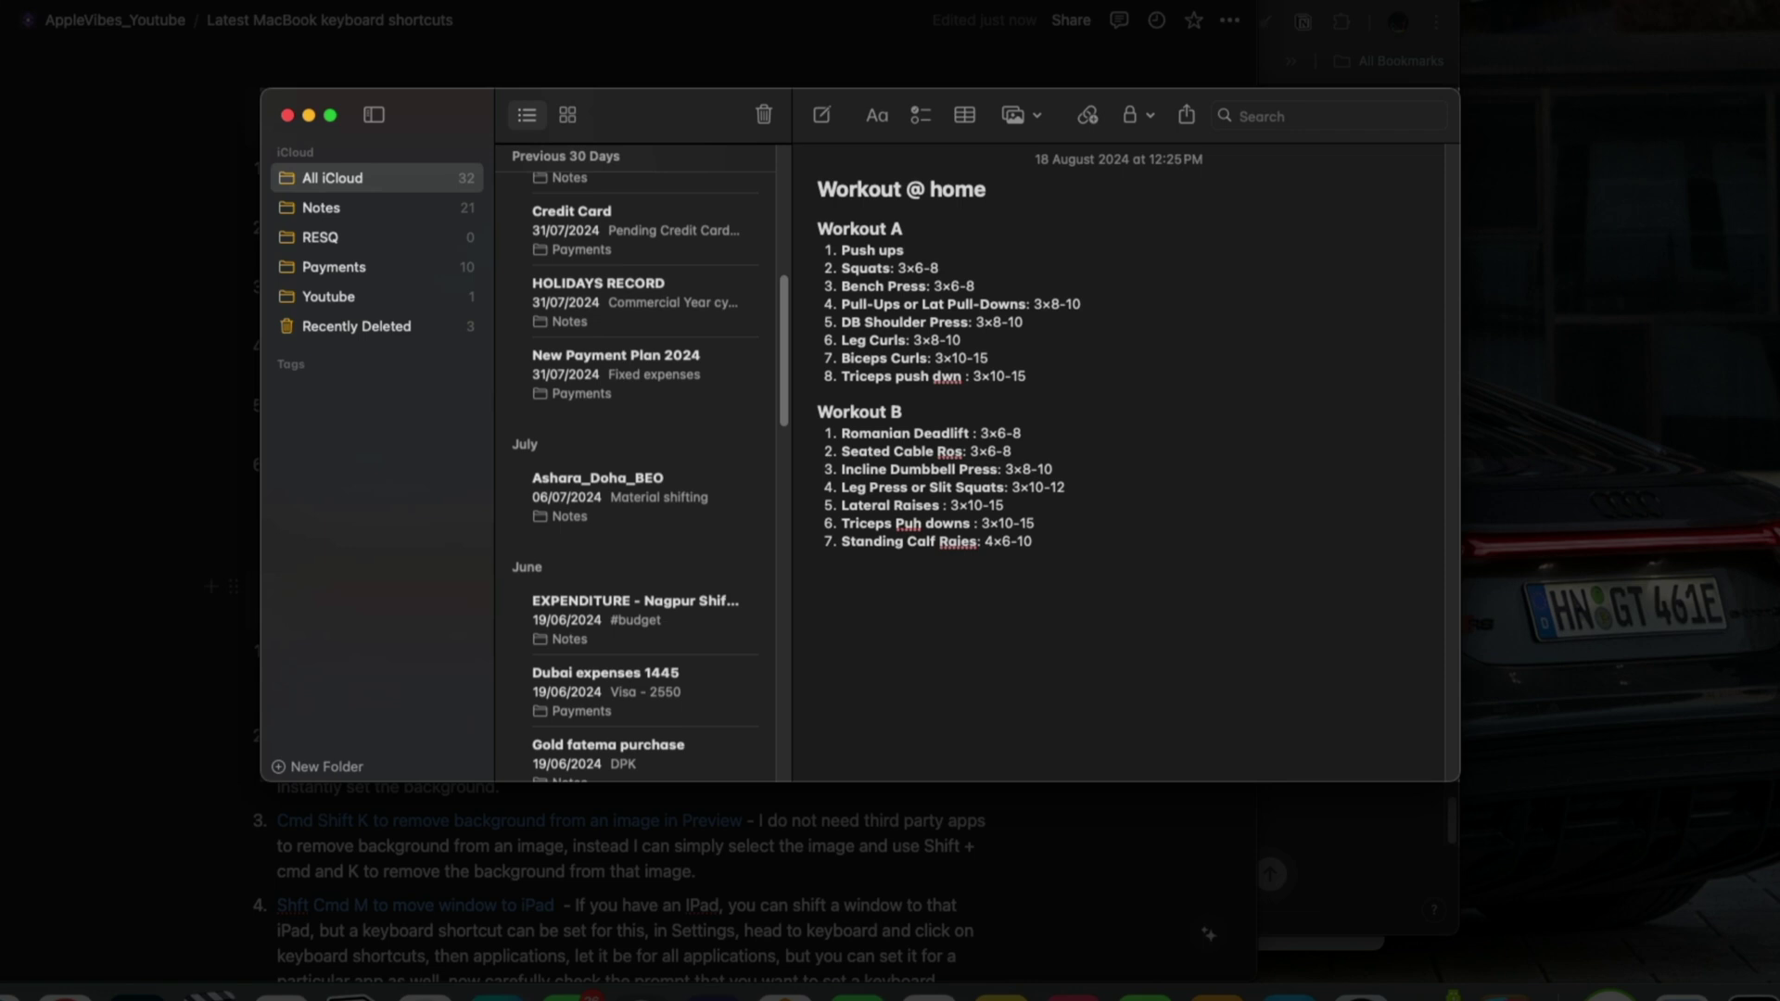
pyautogui.hotkey('shift', 'alt')
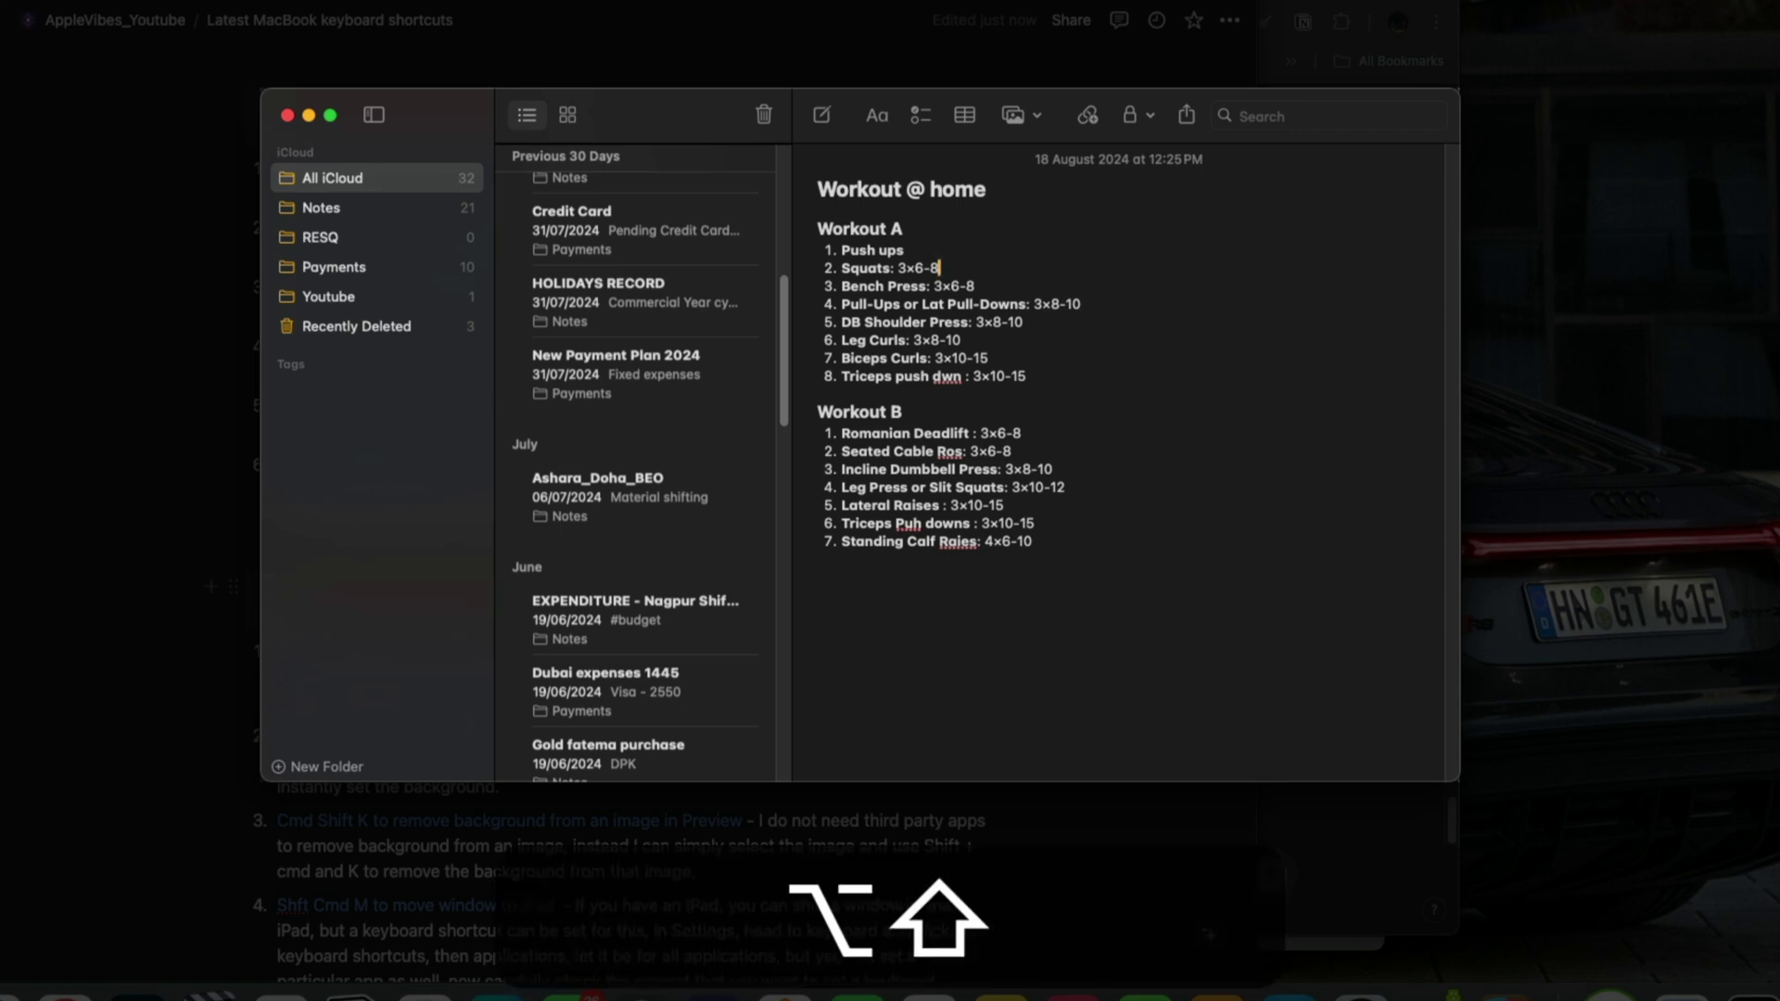
pyautogui.hotkey('alt', 'shift', 'Left')
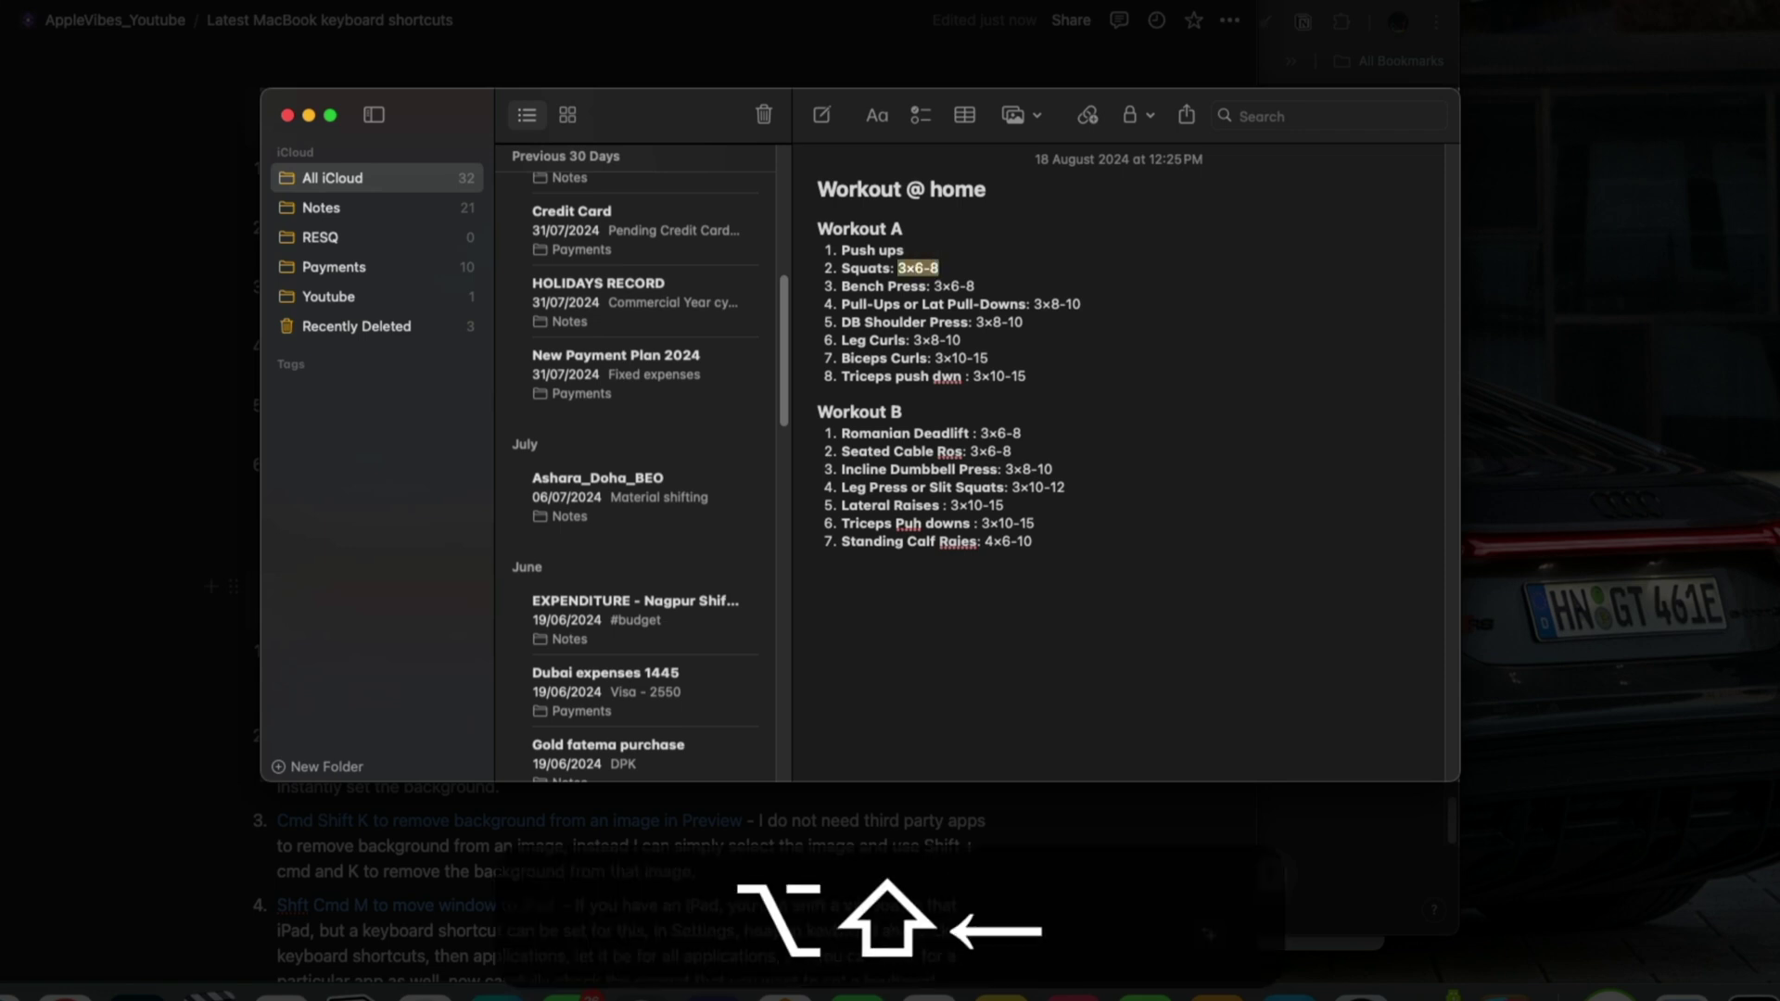
pyautogui.click(1068, 432)
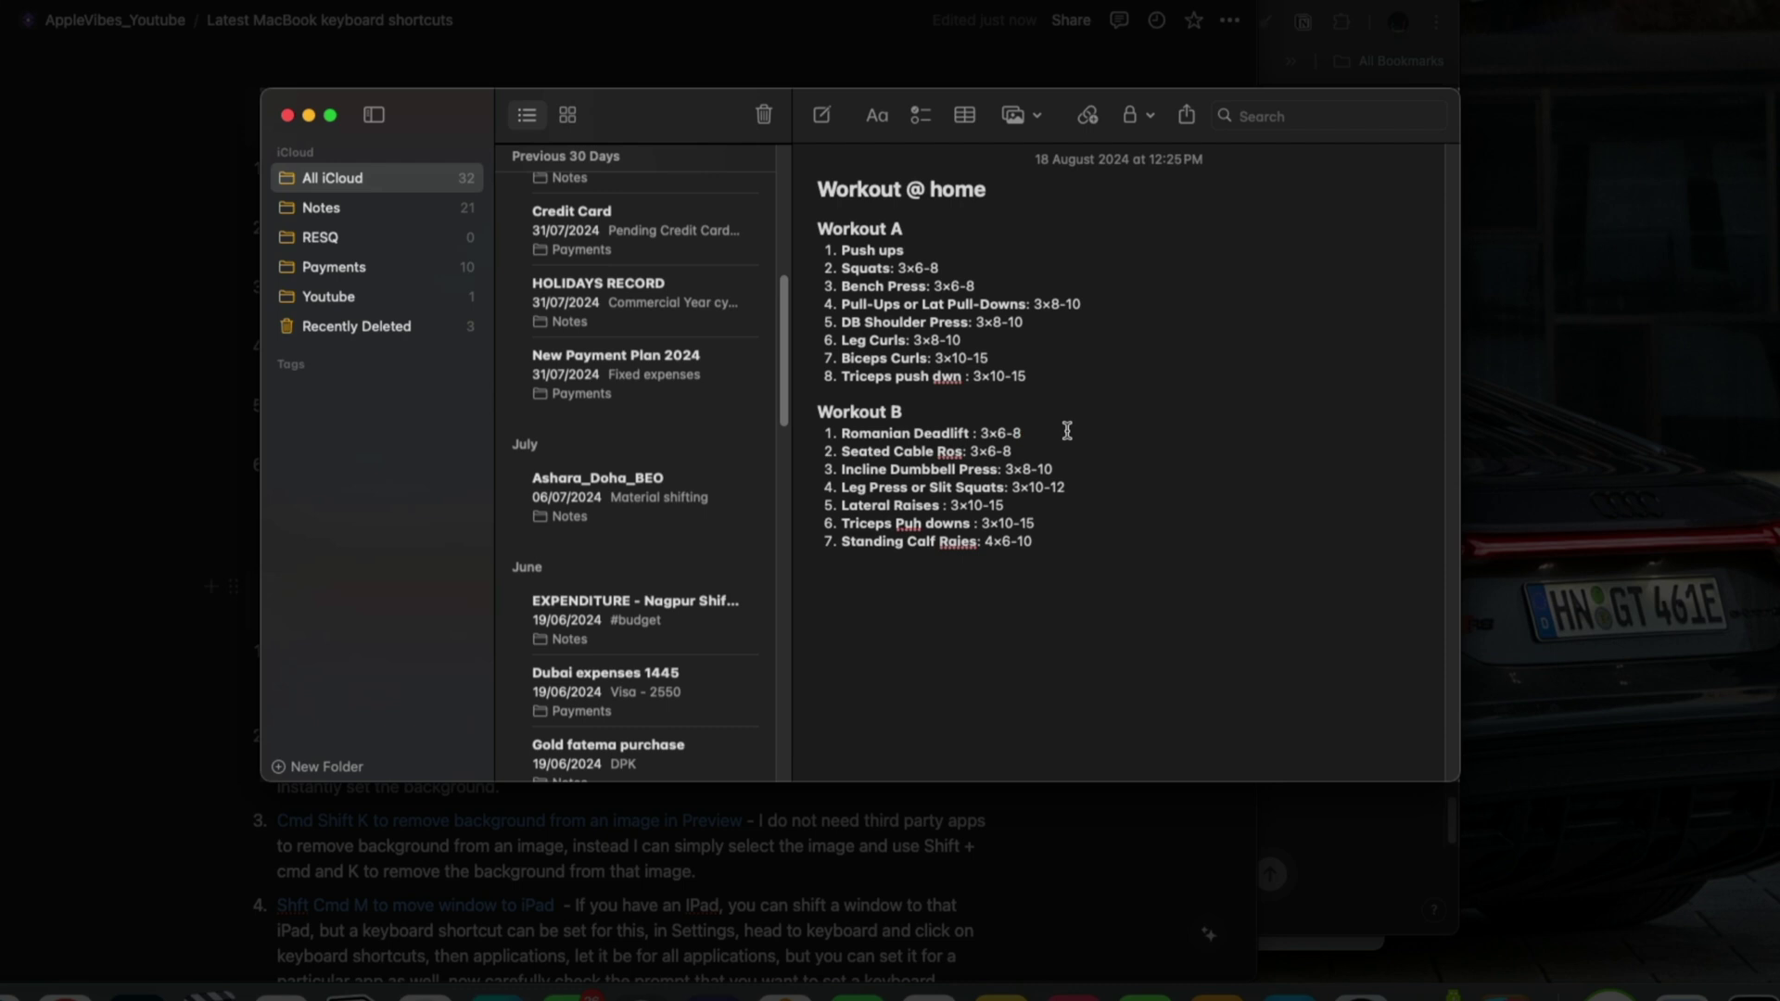
# - Select from the Romanian Deadlift line through the rest of Workout B using Shift+Cmd+arrows
pyautogui.press('shift+super')
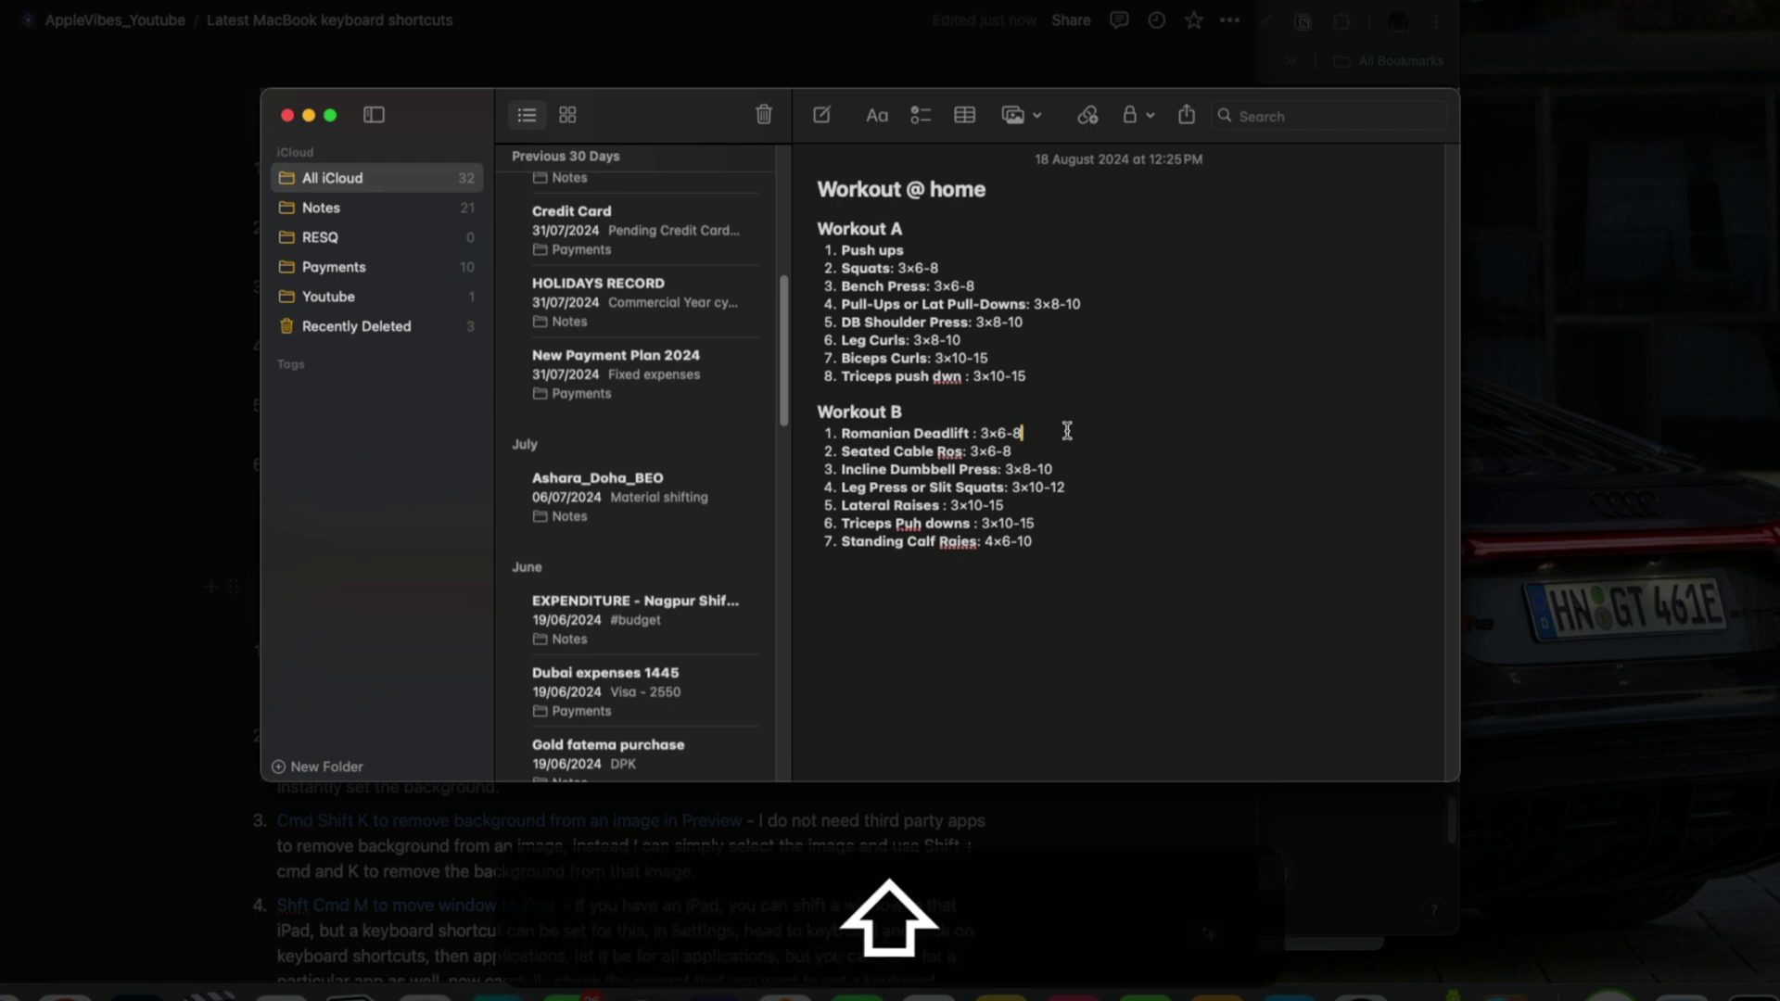
pyautogui.press('shift+super+Left')
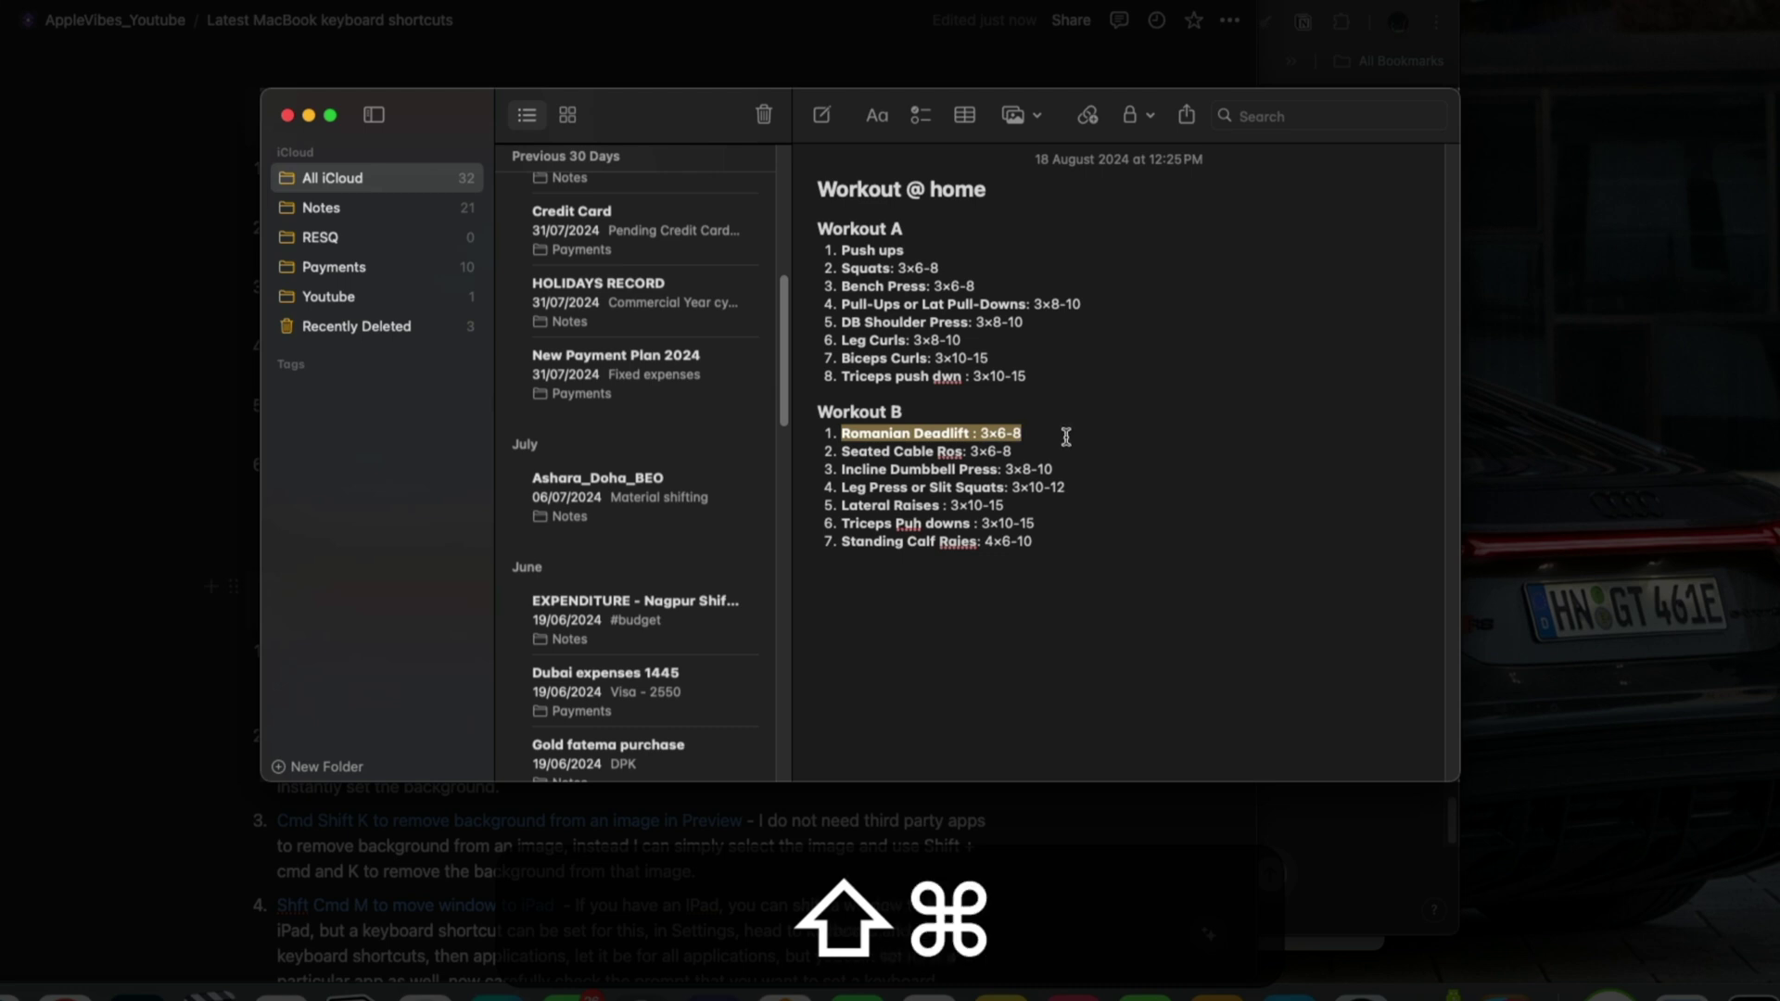
pyautogui.press('shift+super+Down')
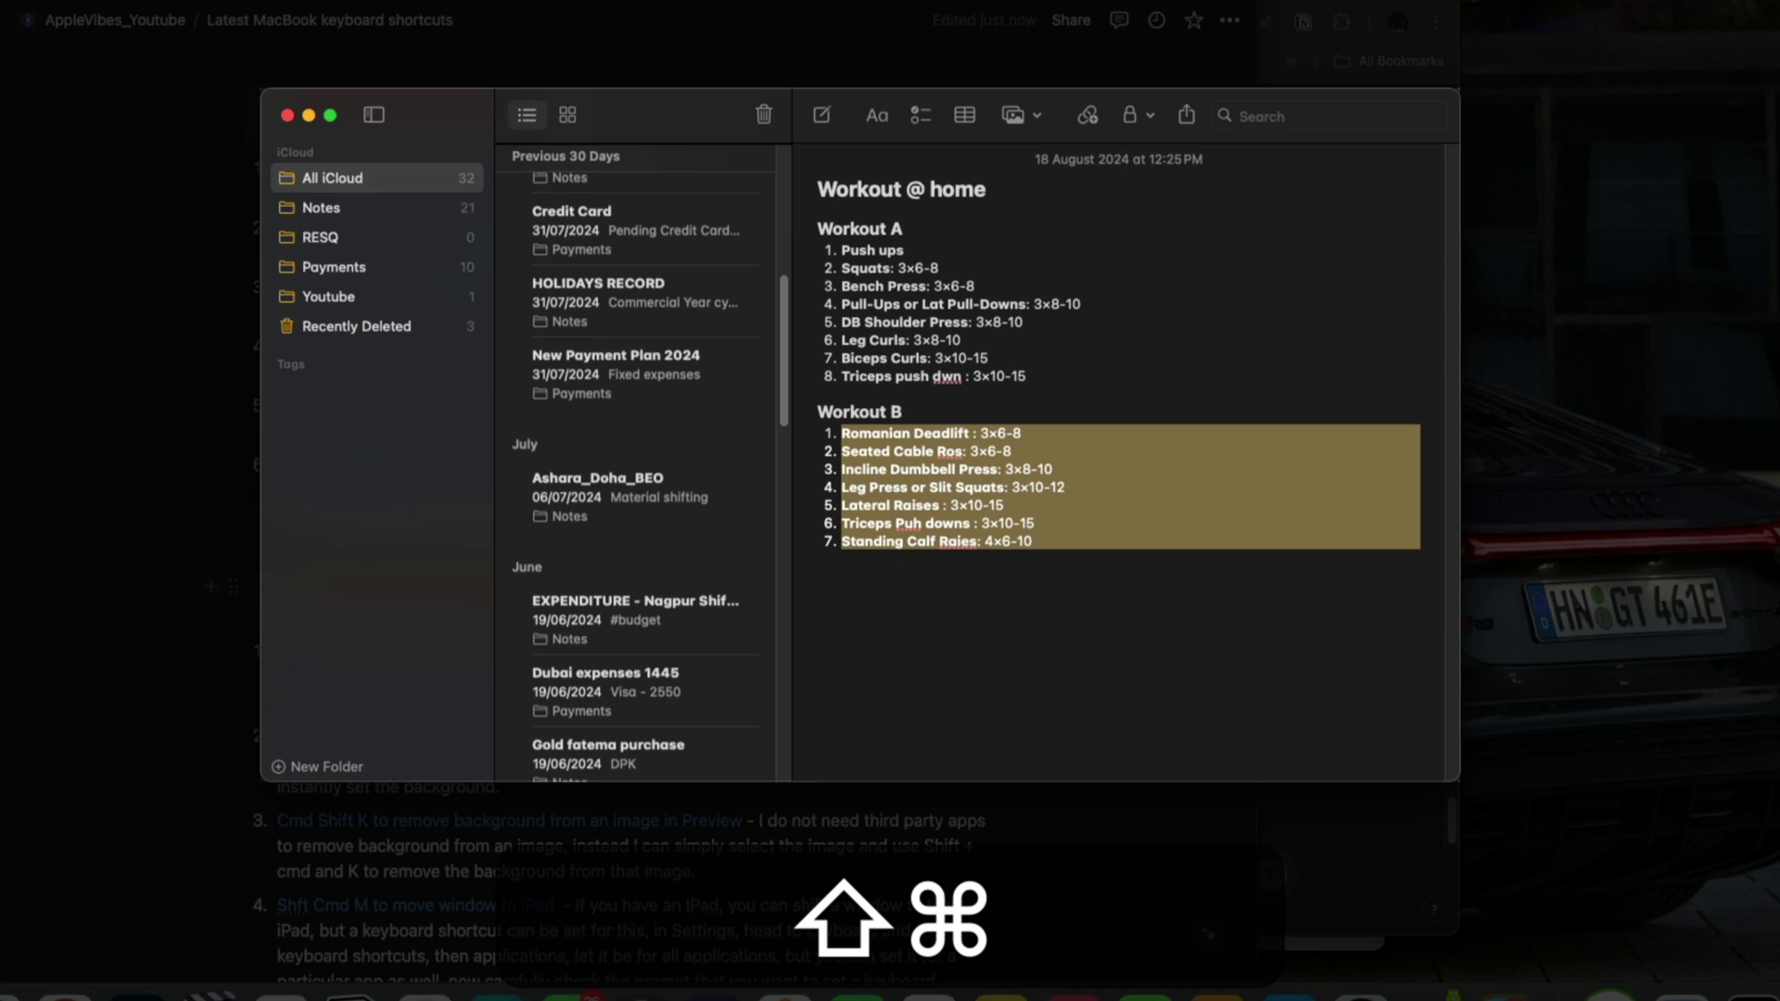
pyautogui.click(955, 393)
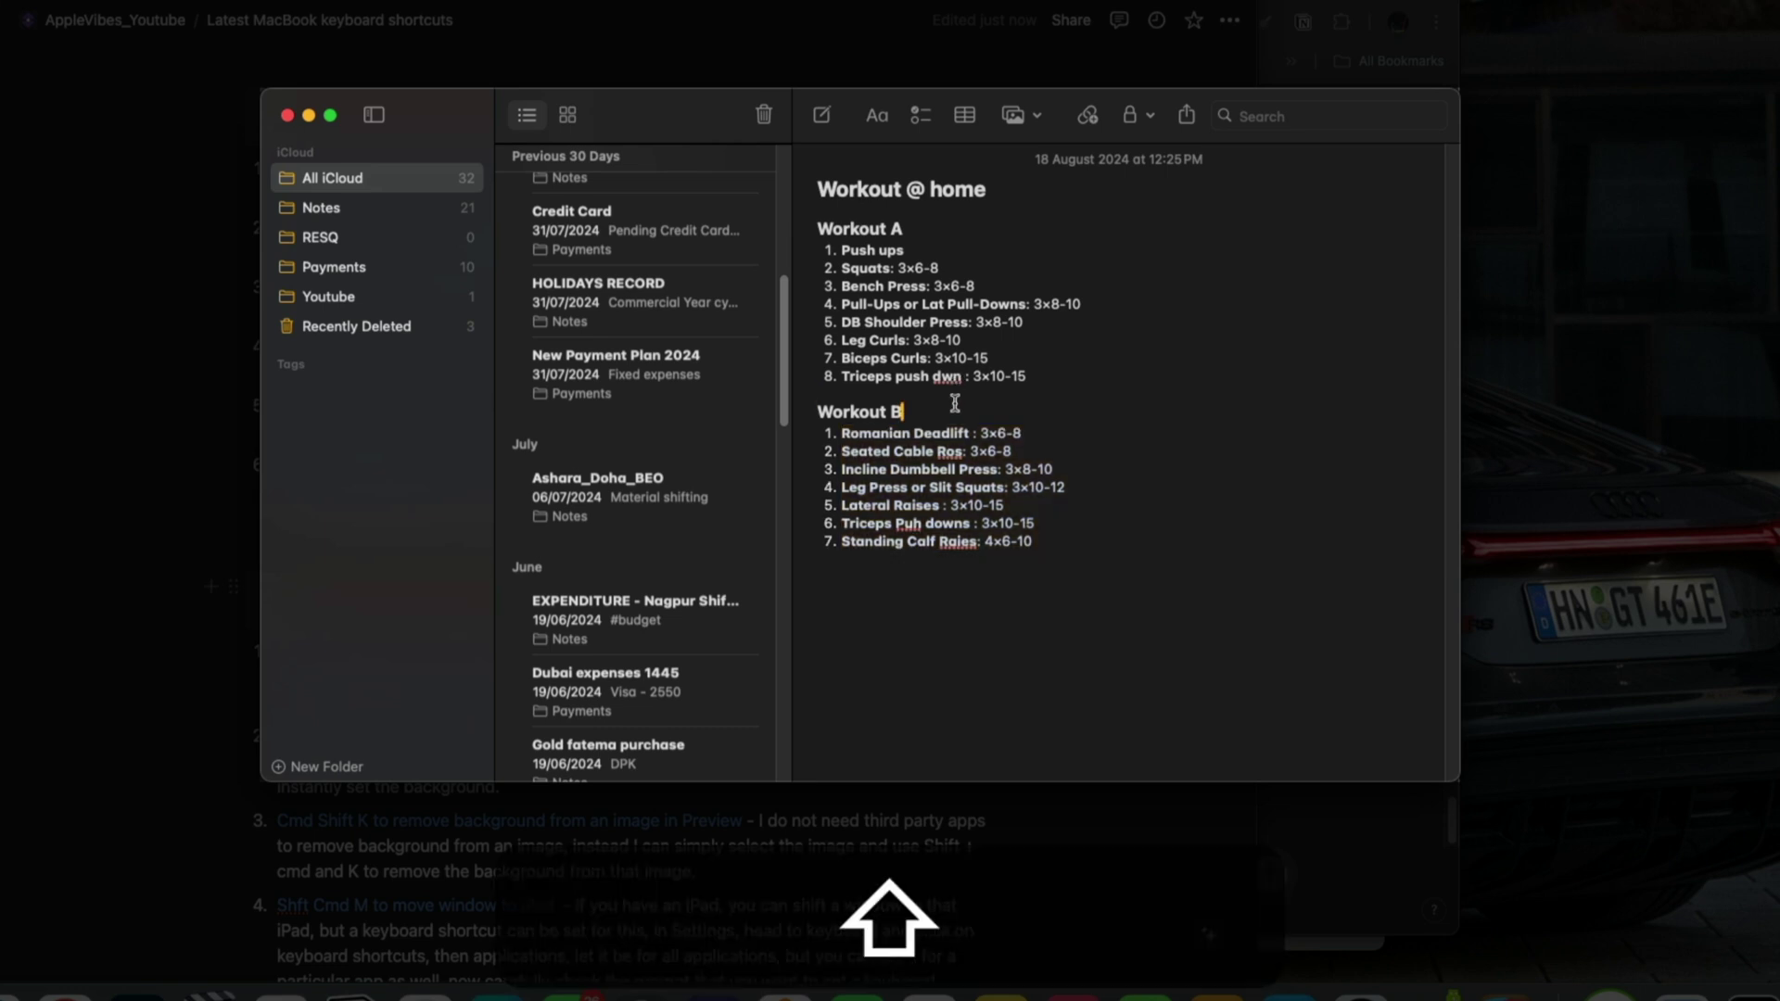
# - Select the Workout B heading to the note's end, then jump to the misspelled word with Cmd+;
pyautogui.press('shift+super+Left')
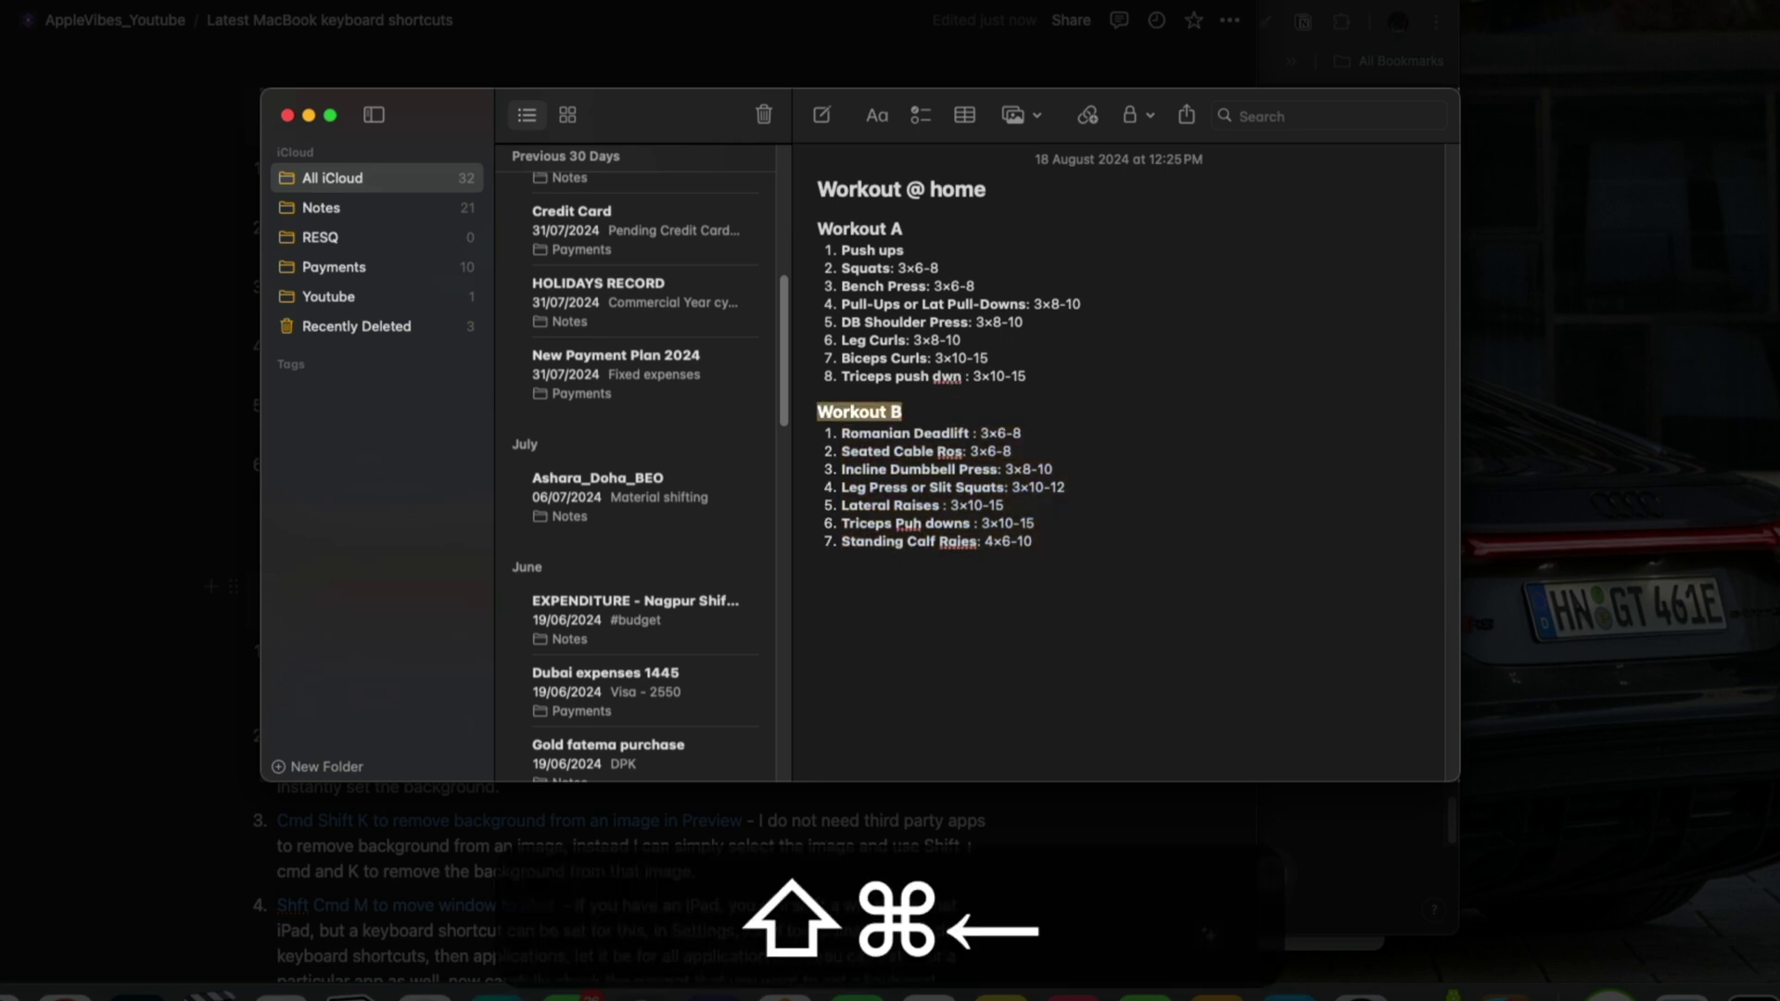
pyautogui.press('shift+super+Down')
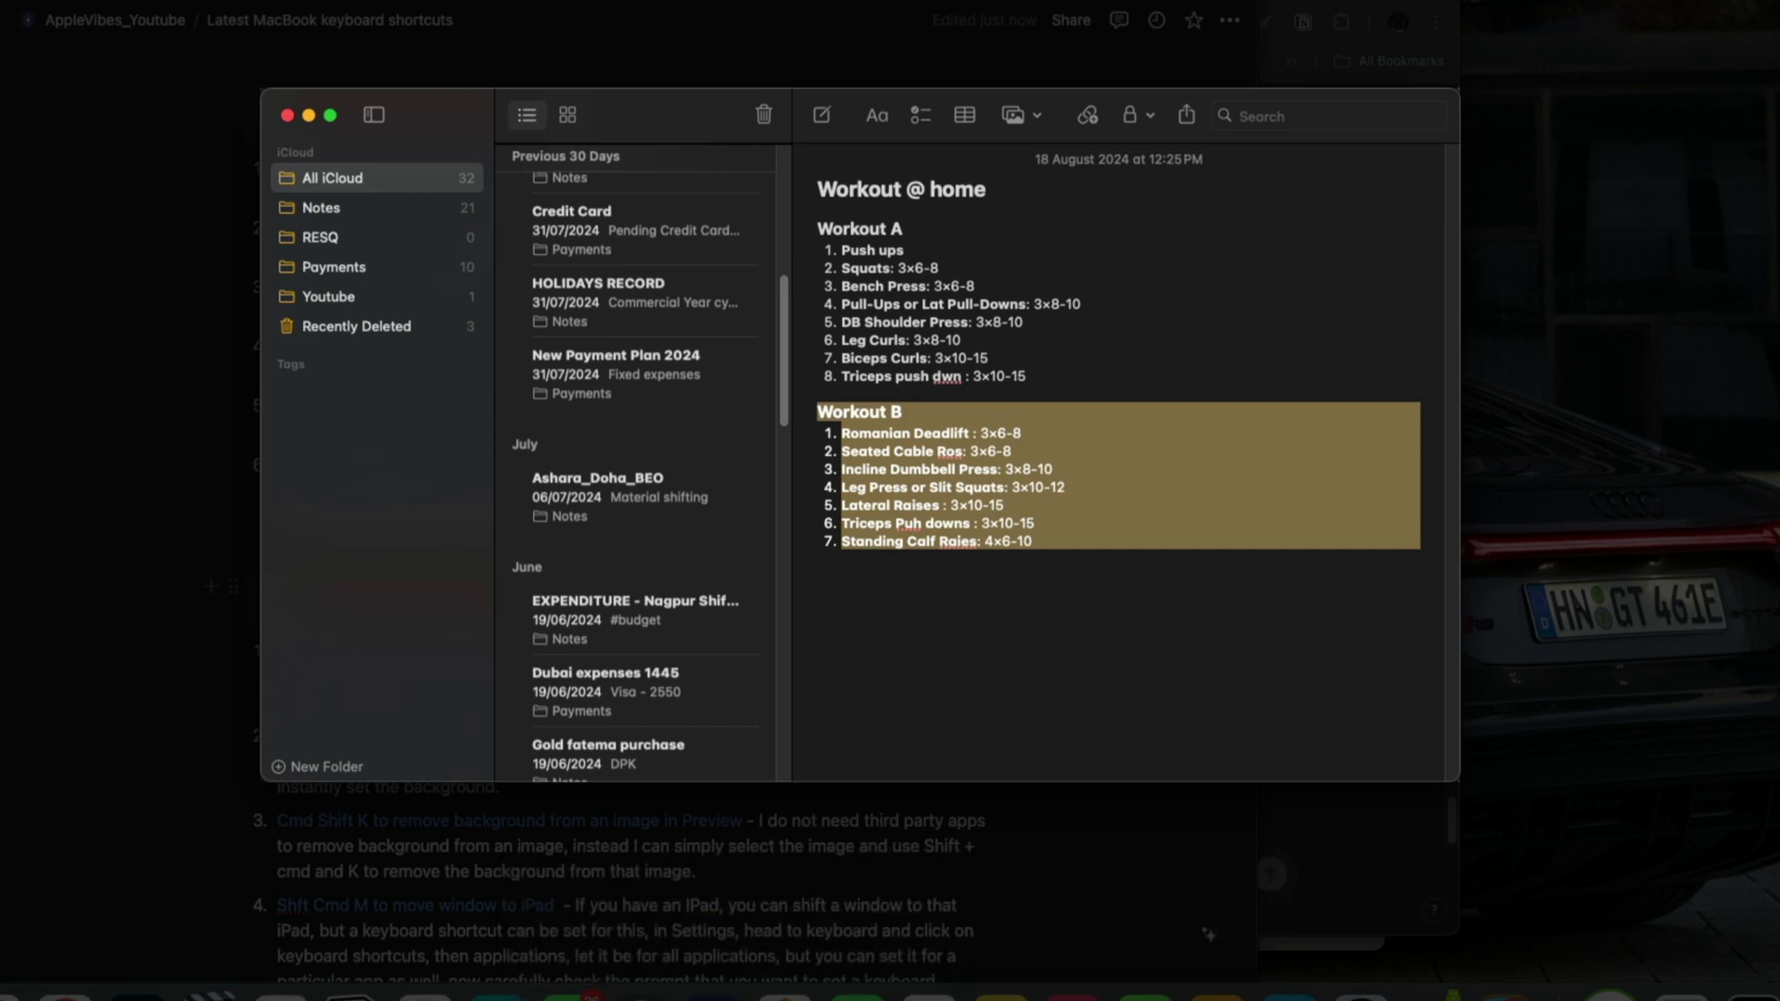
pyautogui.click(971, 615)
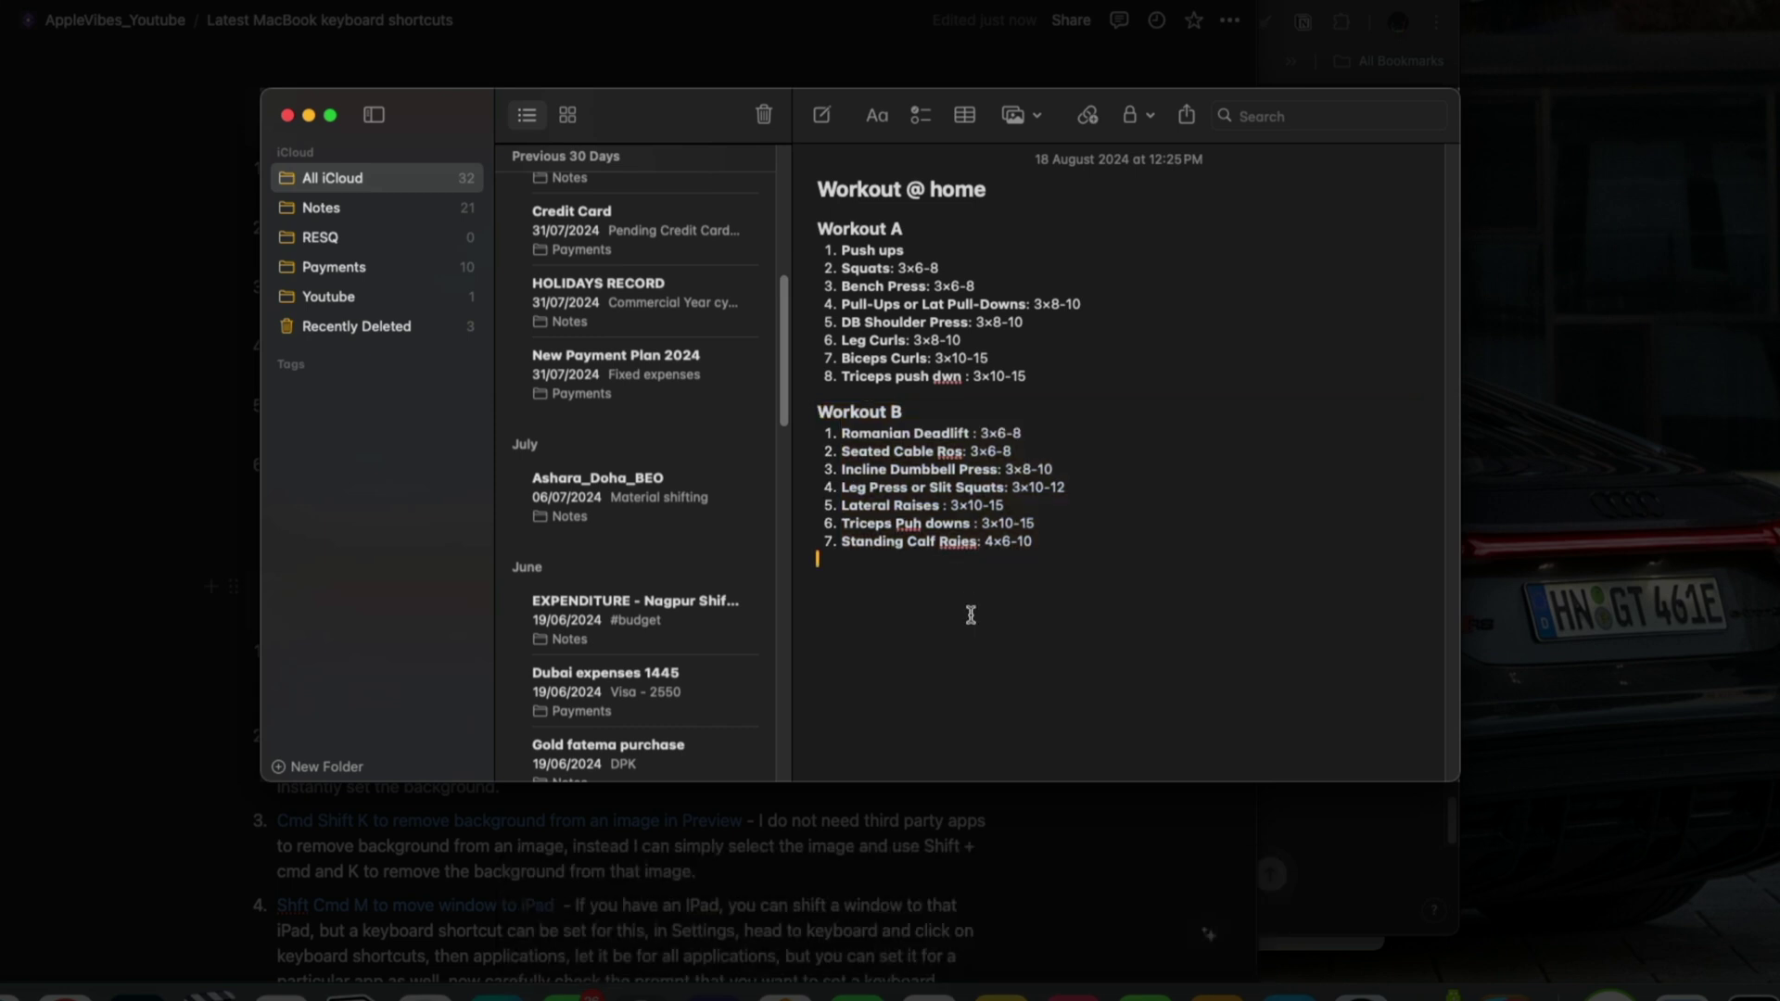
pyautogui.press('super')
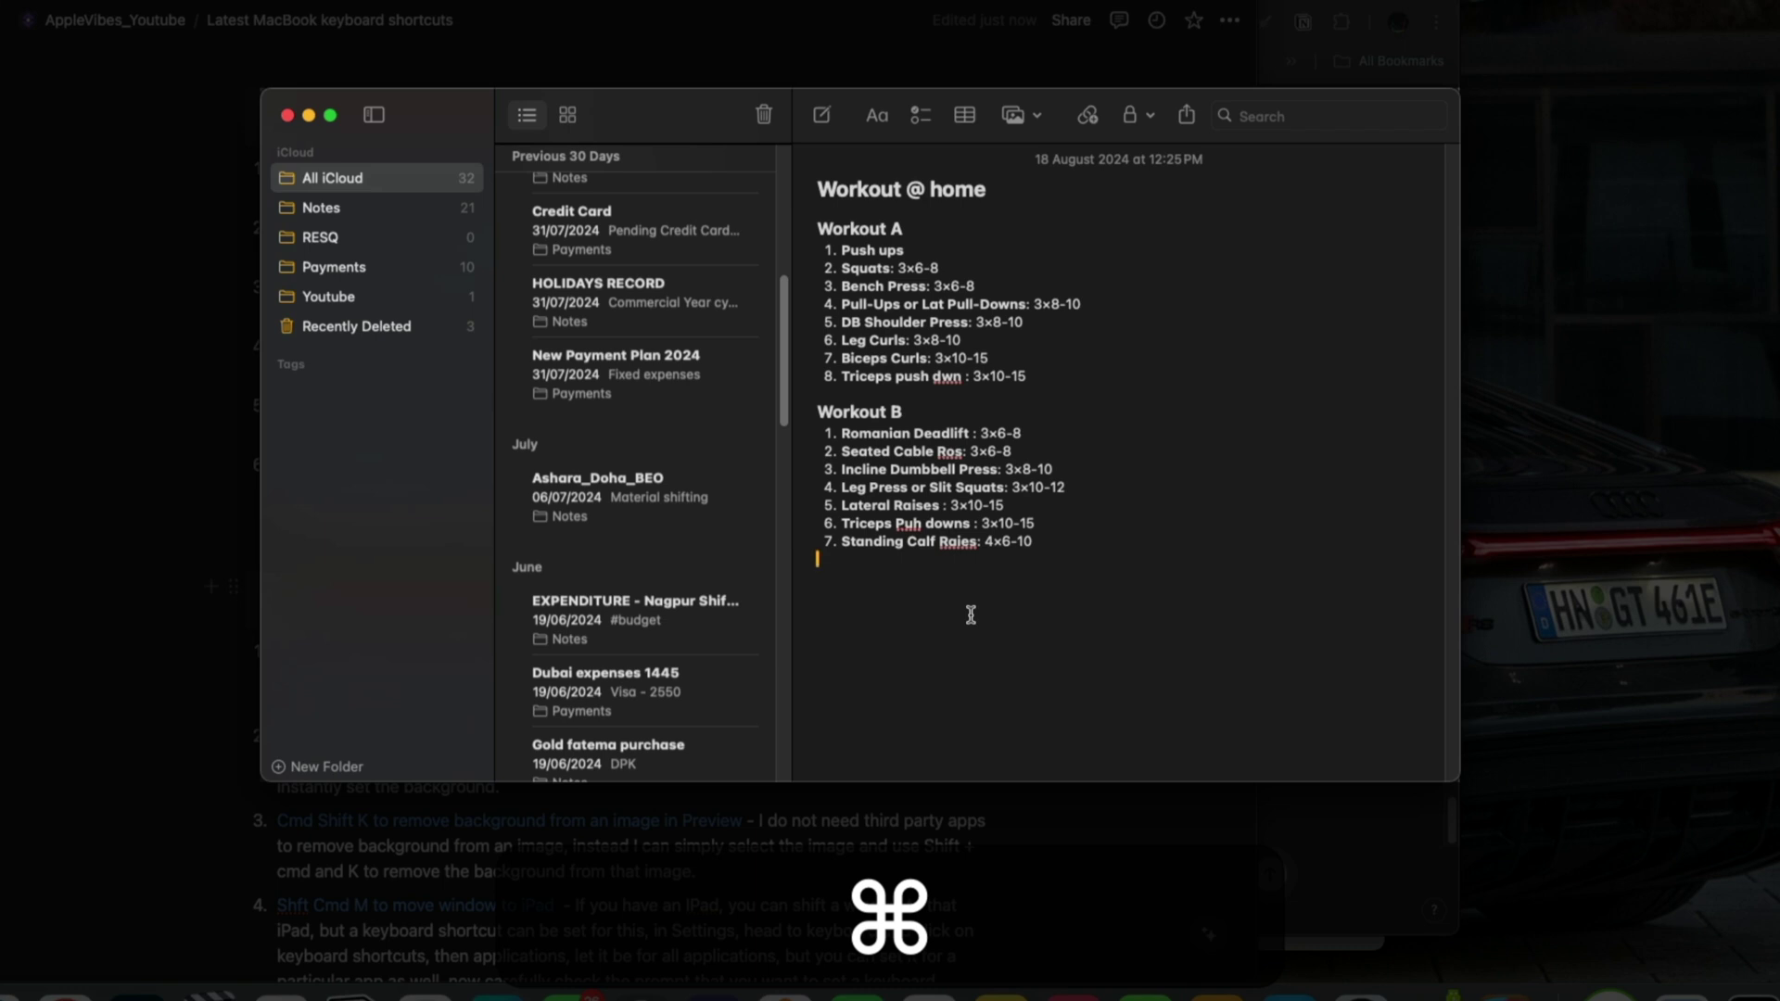
pyautogui.press('super+semicolon')
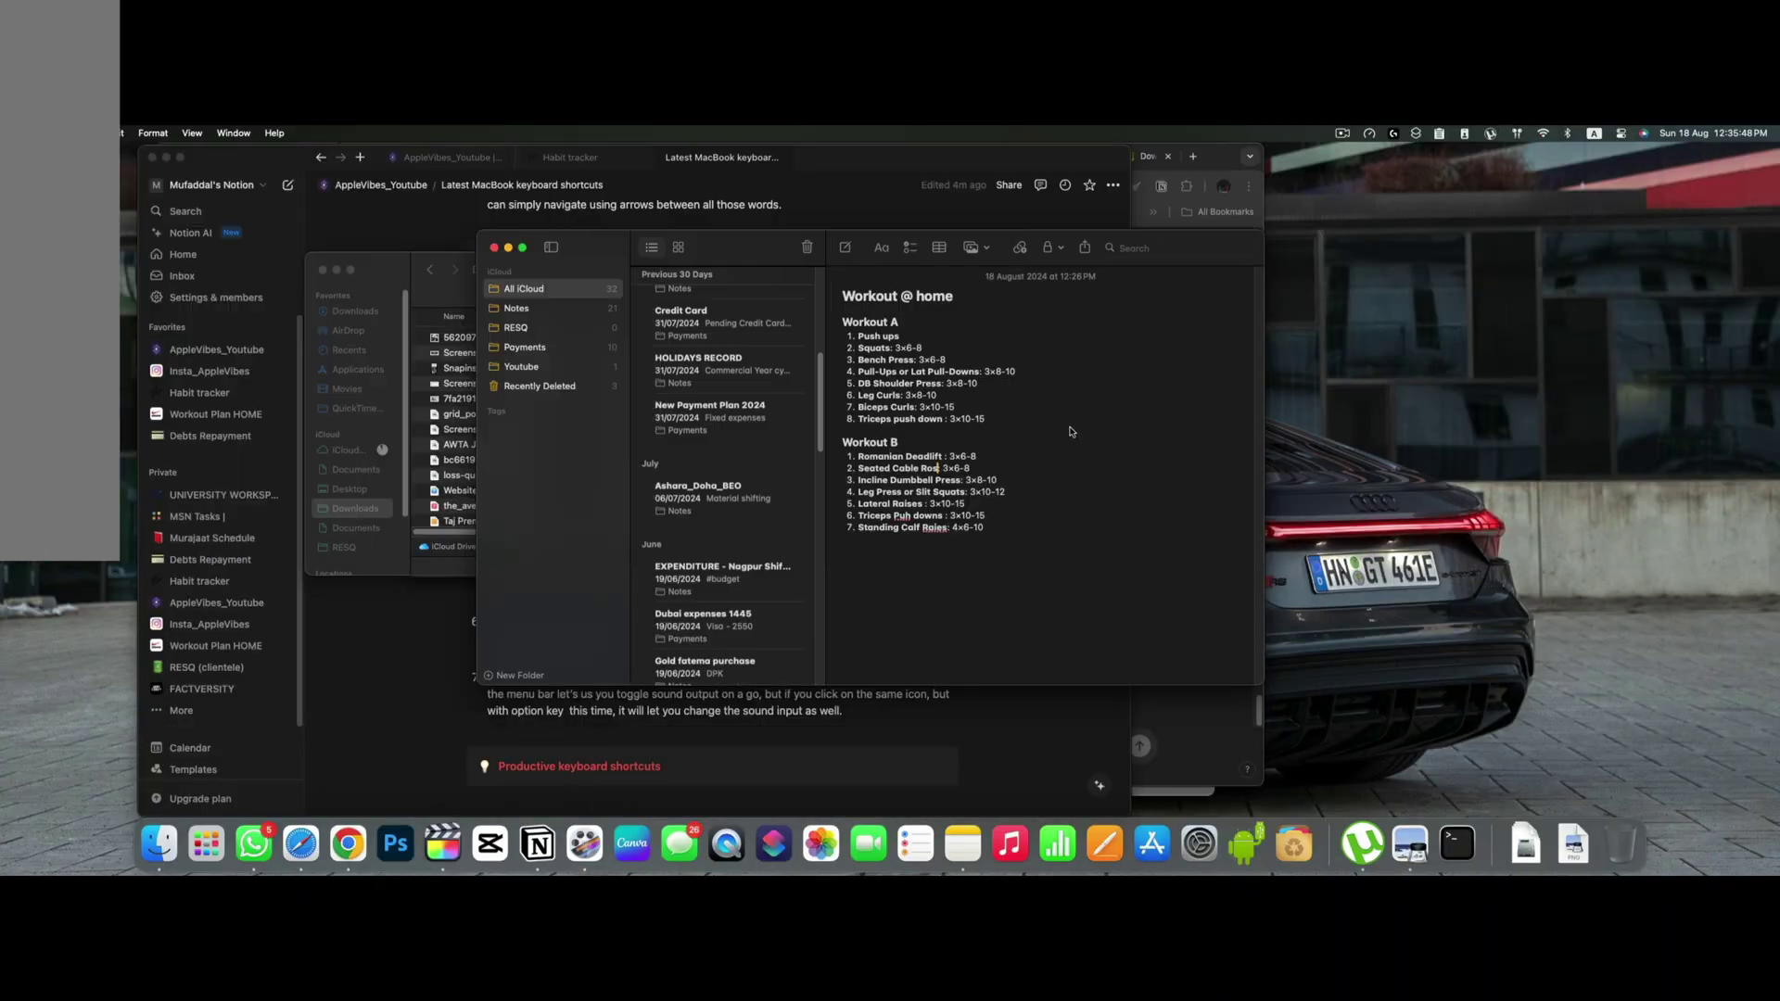
# - Select the Romanian Deadlift 3×6-8 line and colour it blue in the Shift+Cmd+C Colors panel
pyautogui.click(1042, 440)
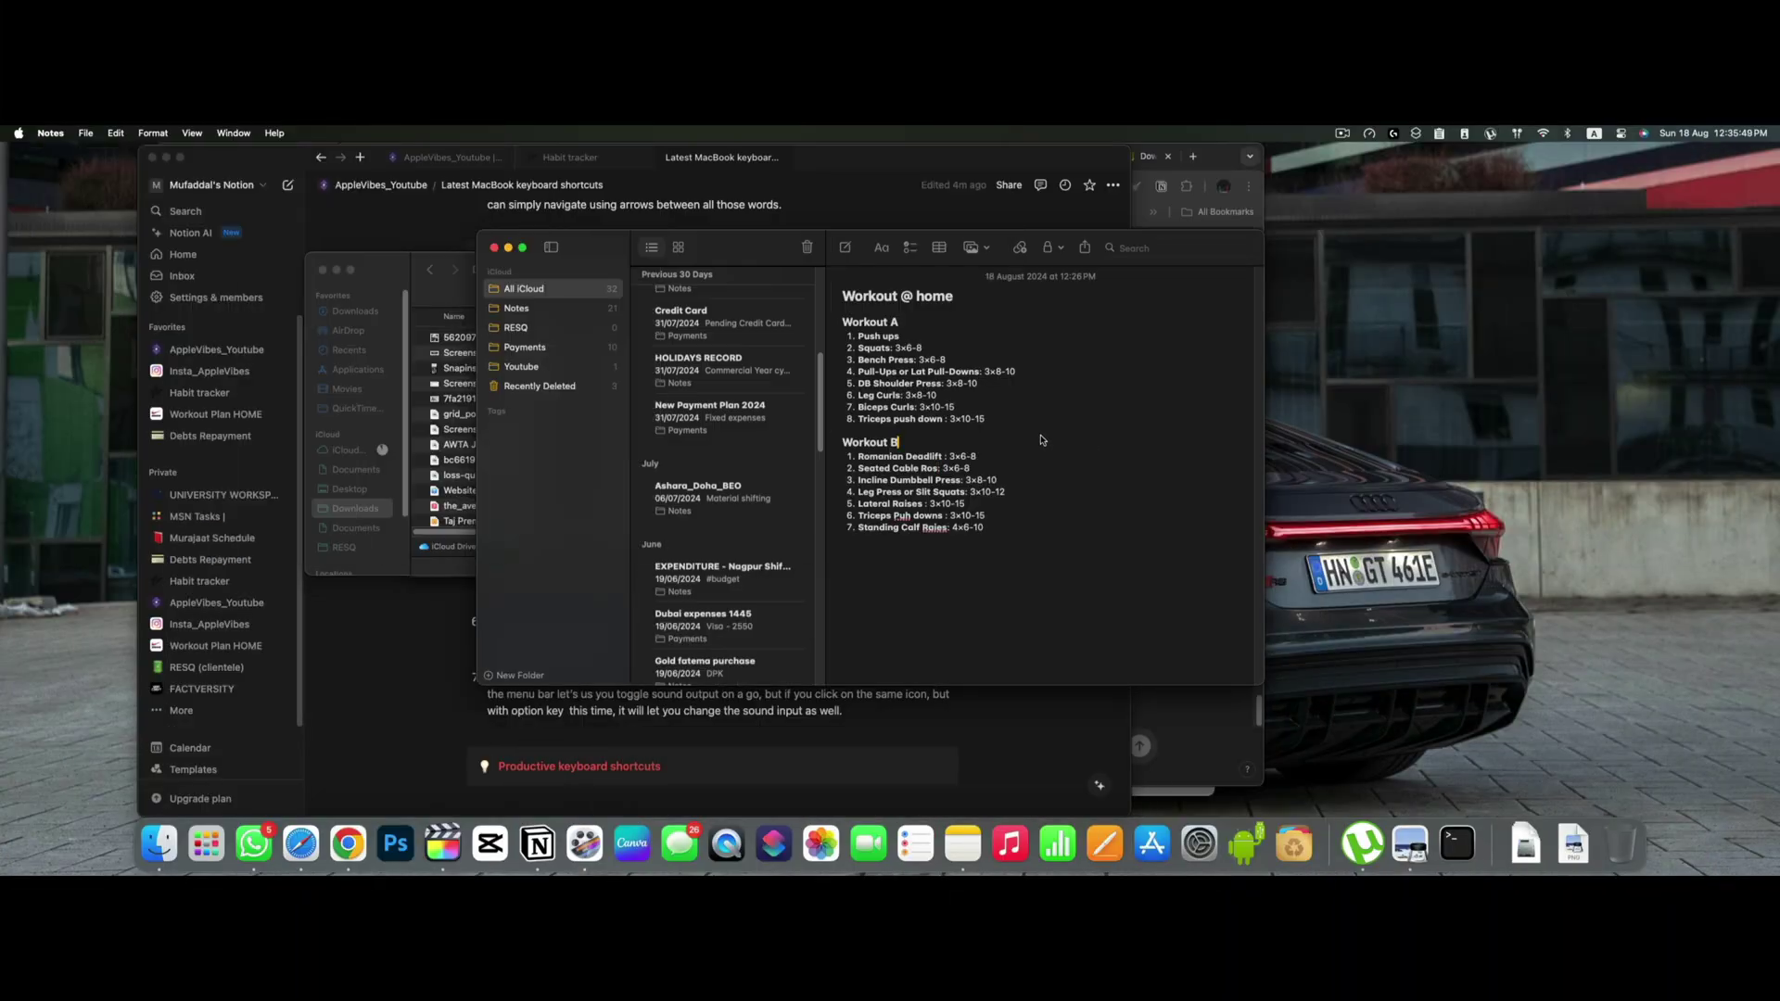
pyautogui.moveTo(1027, 457); pyautogui.dragTo(865, 456)
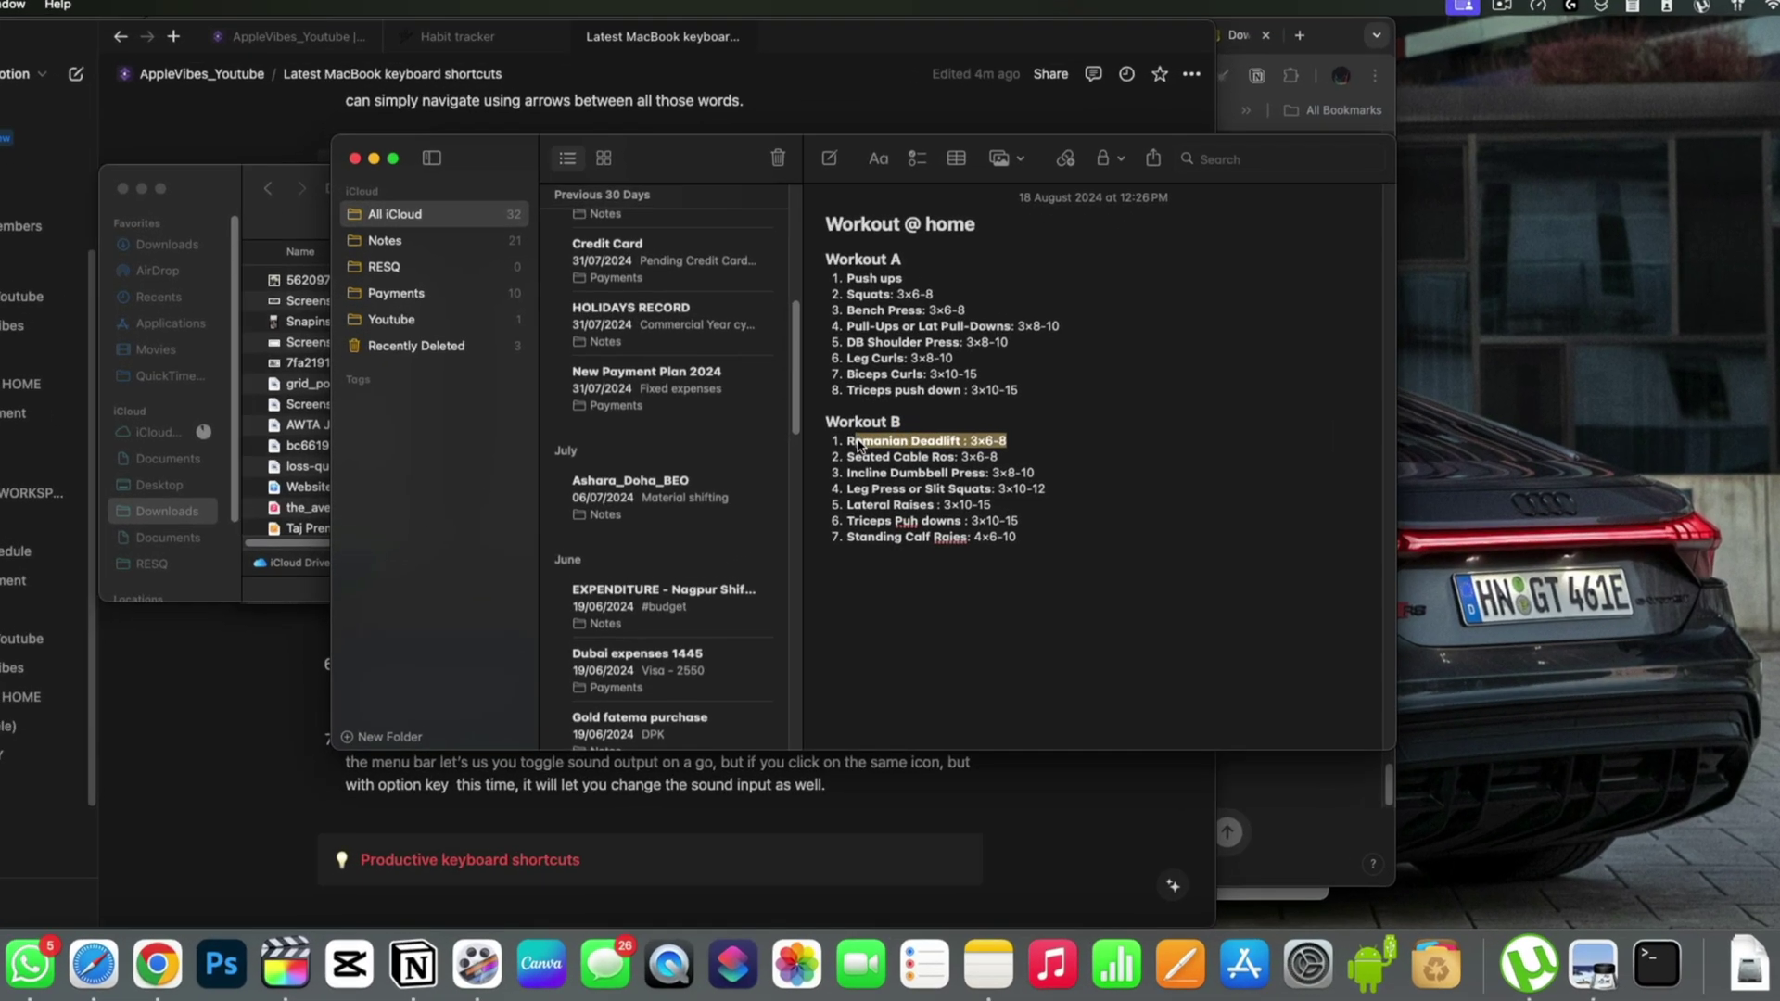
pyautogui.rightClick(869, 457)
pyautogui.moveTo(924, 627)
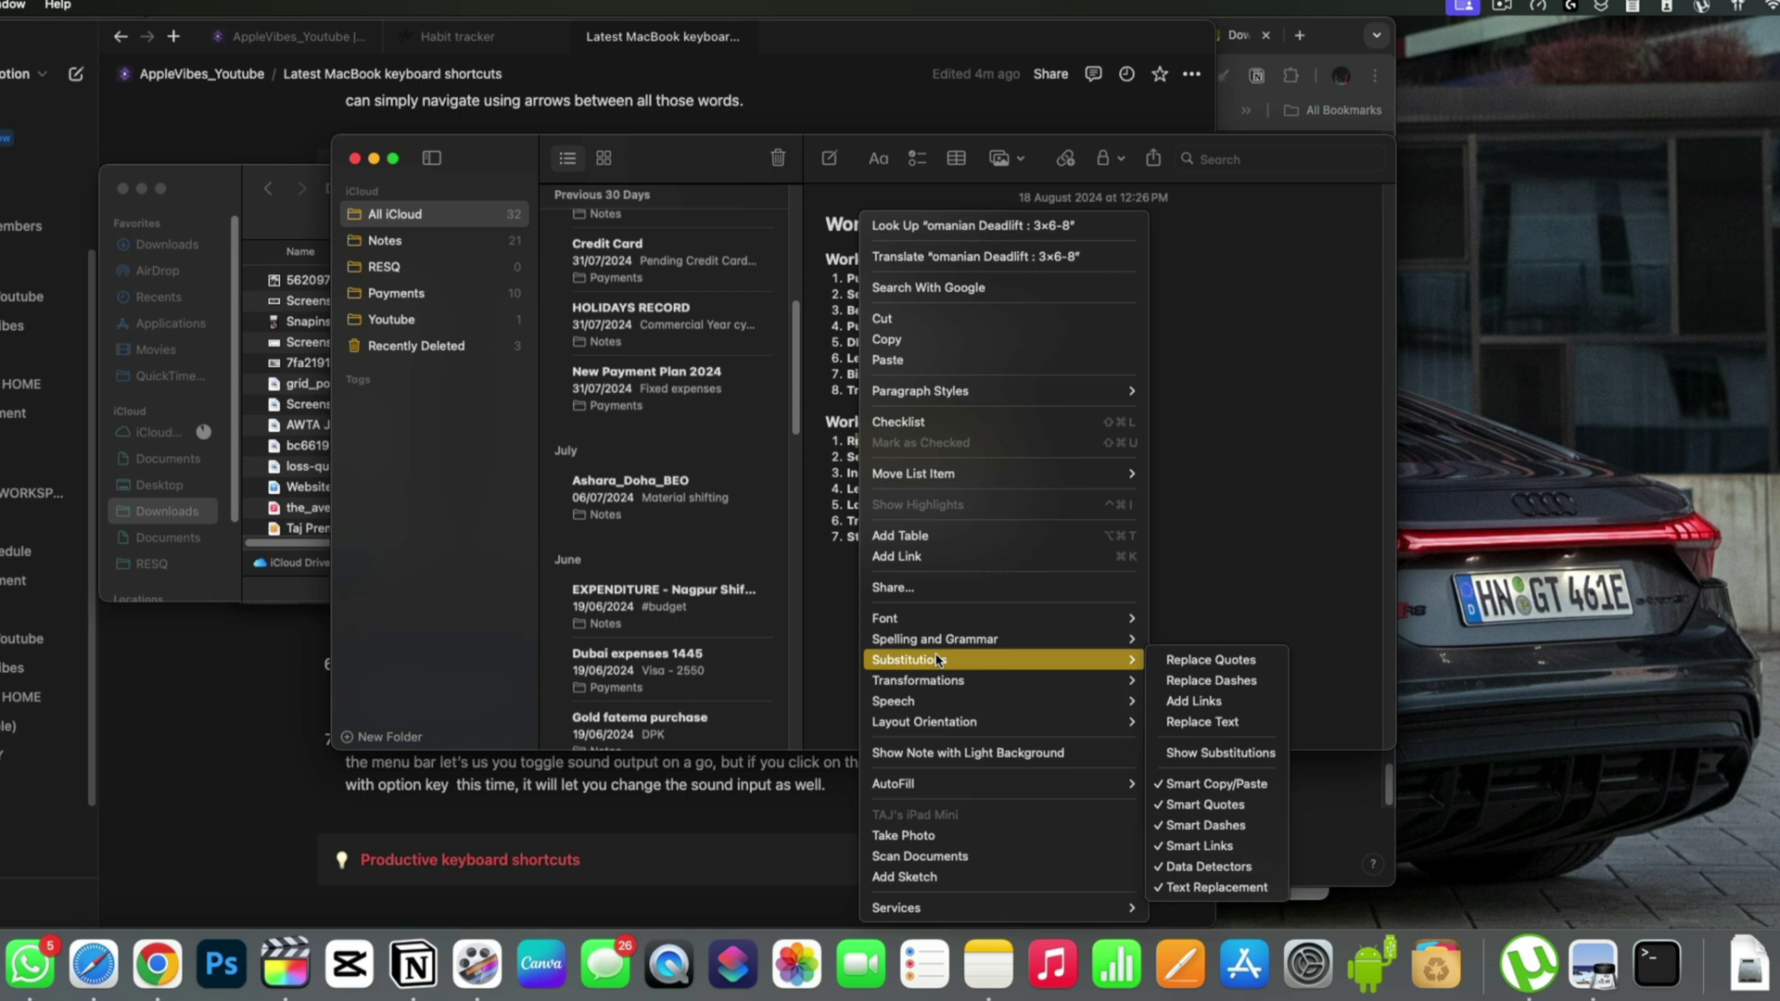
pyautogui.moveTo(958, 692)
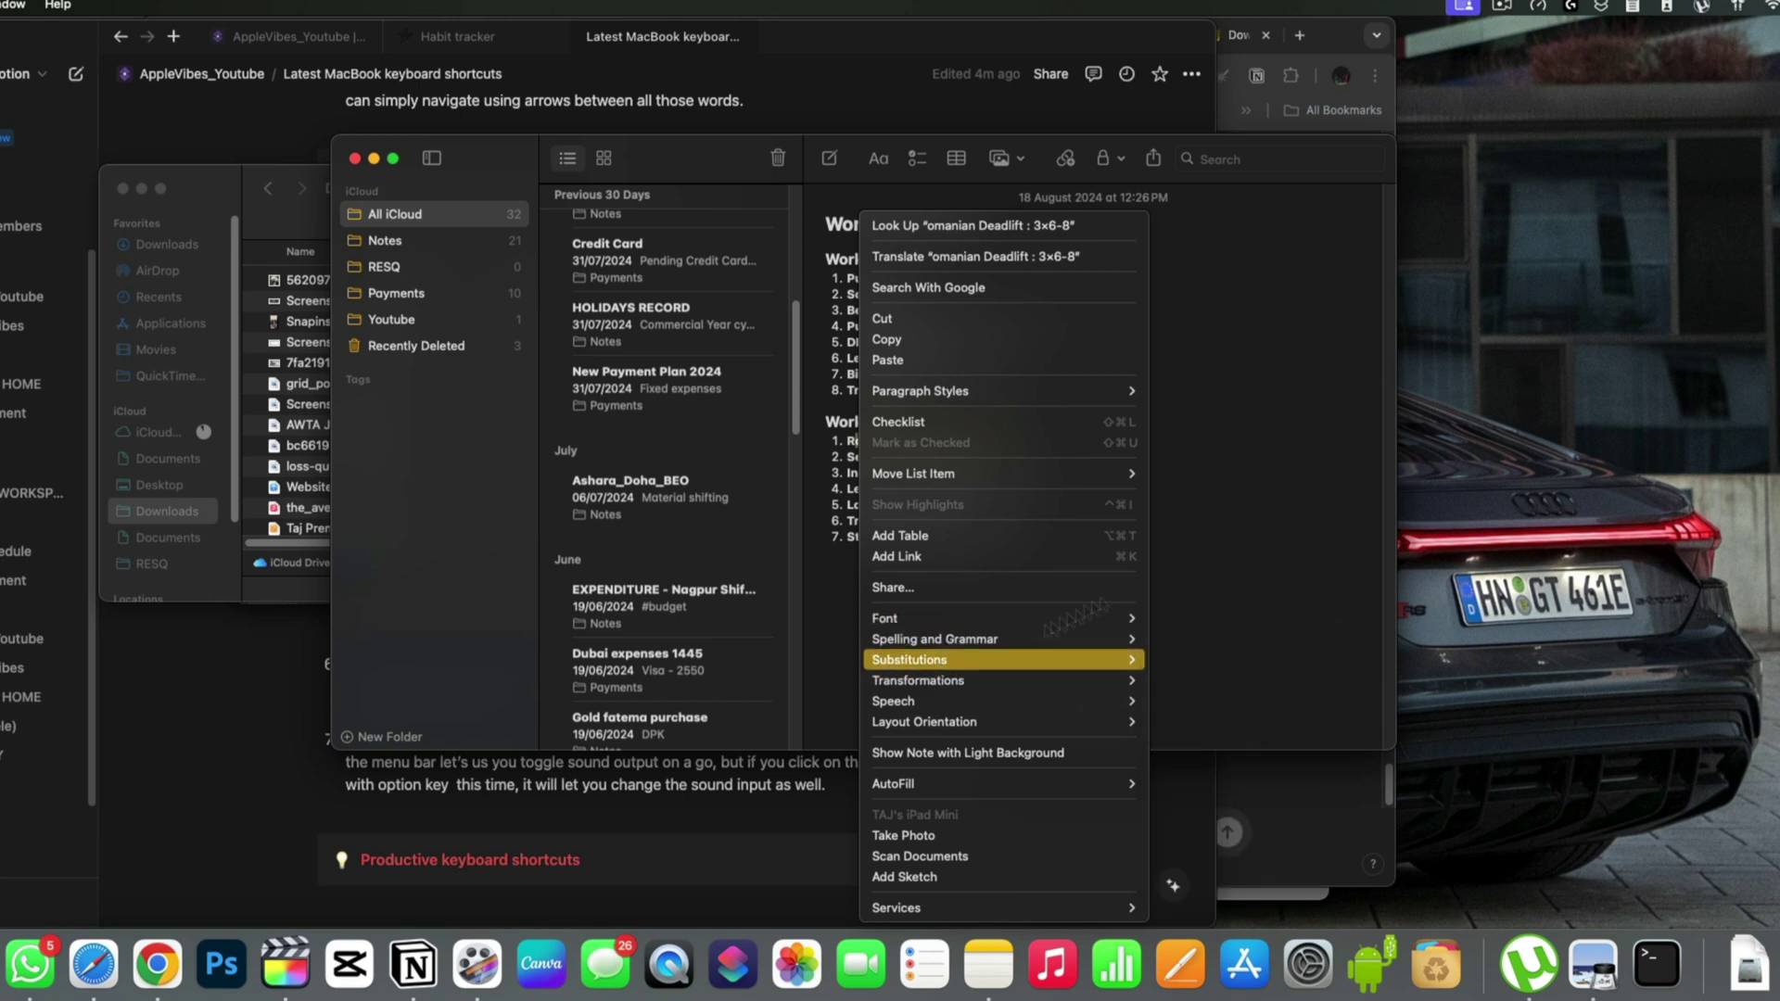
pyautogui.press('Escape')
pyautogui.press('shift+super+c')
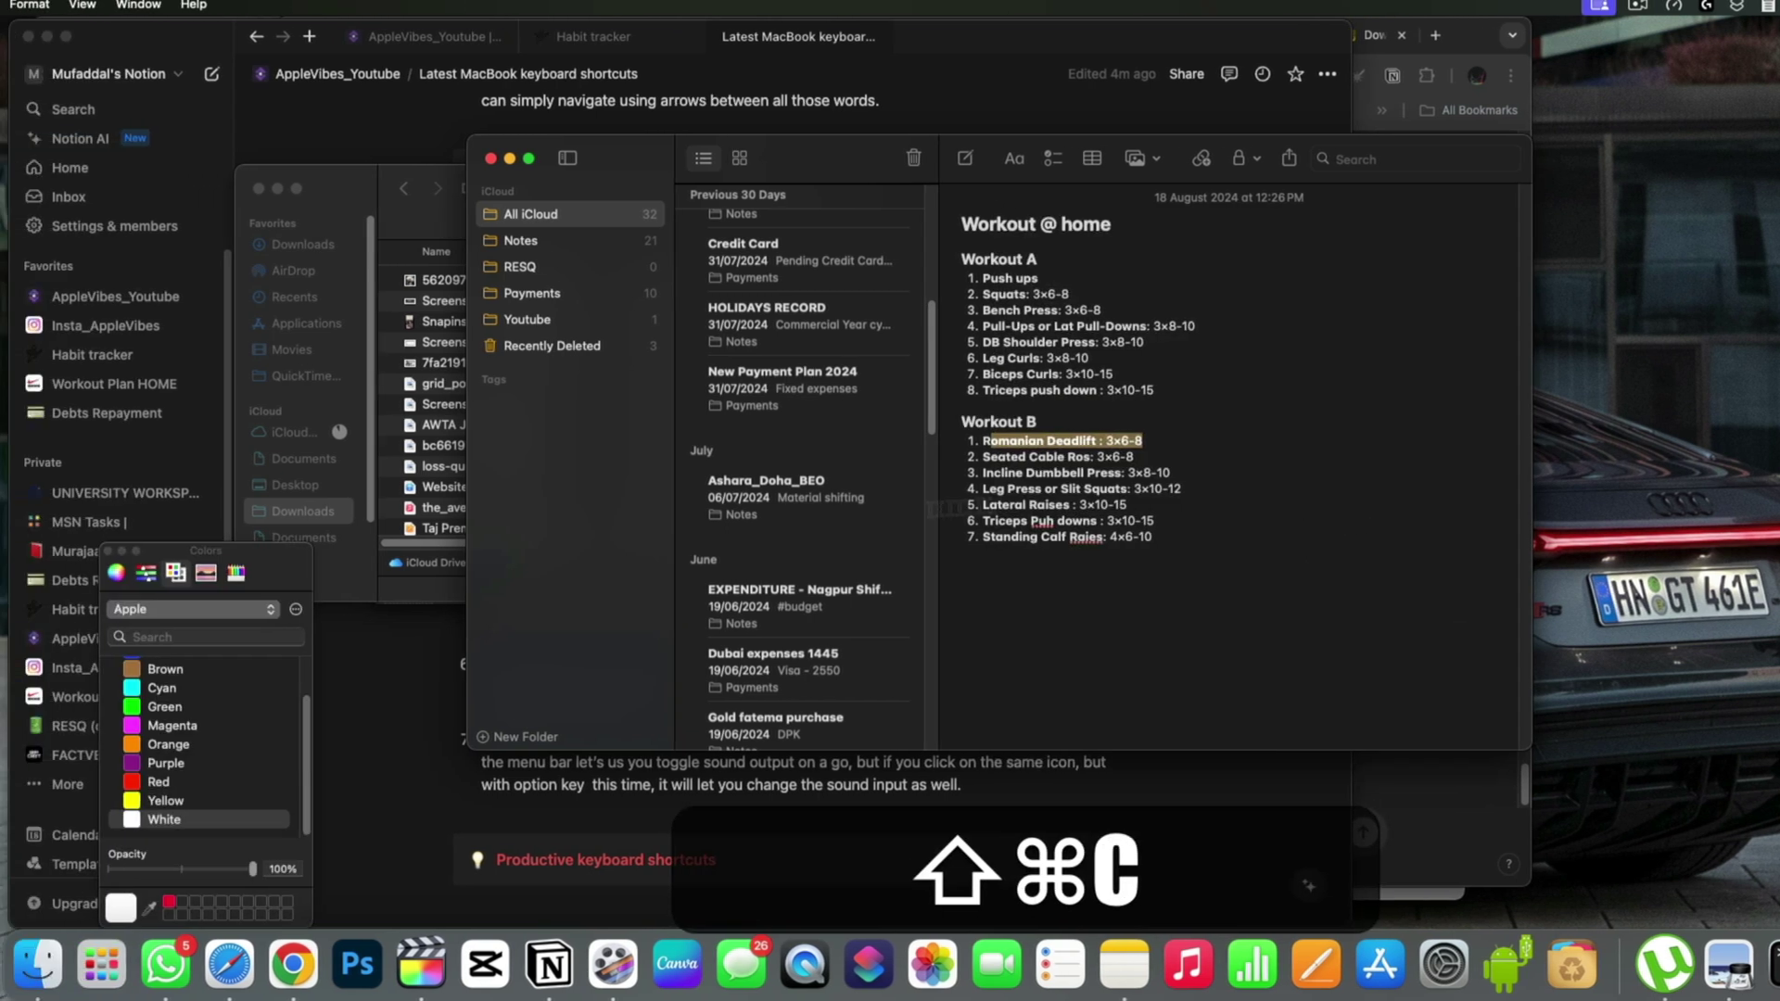
pyautogui.scroll(2, 245, 672)
pyautogui.click(141, 699)
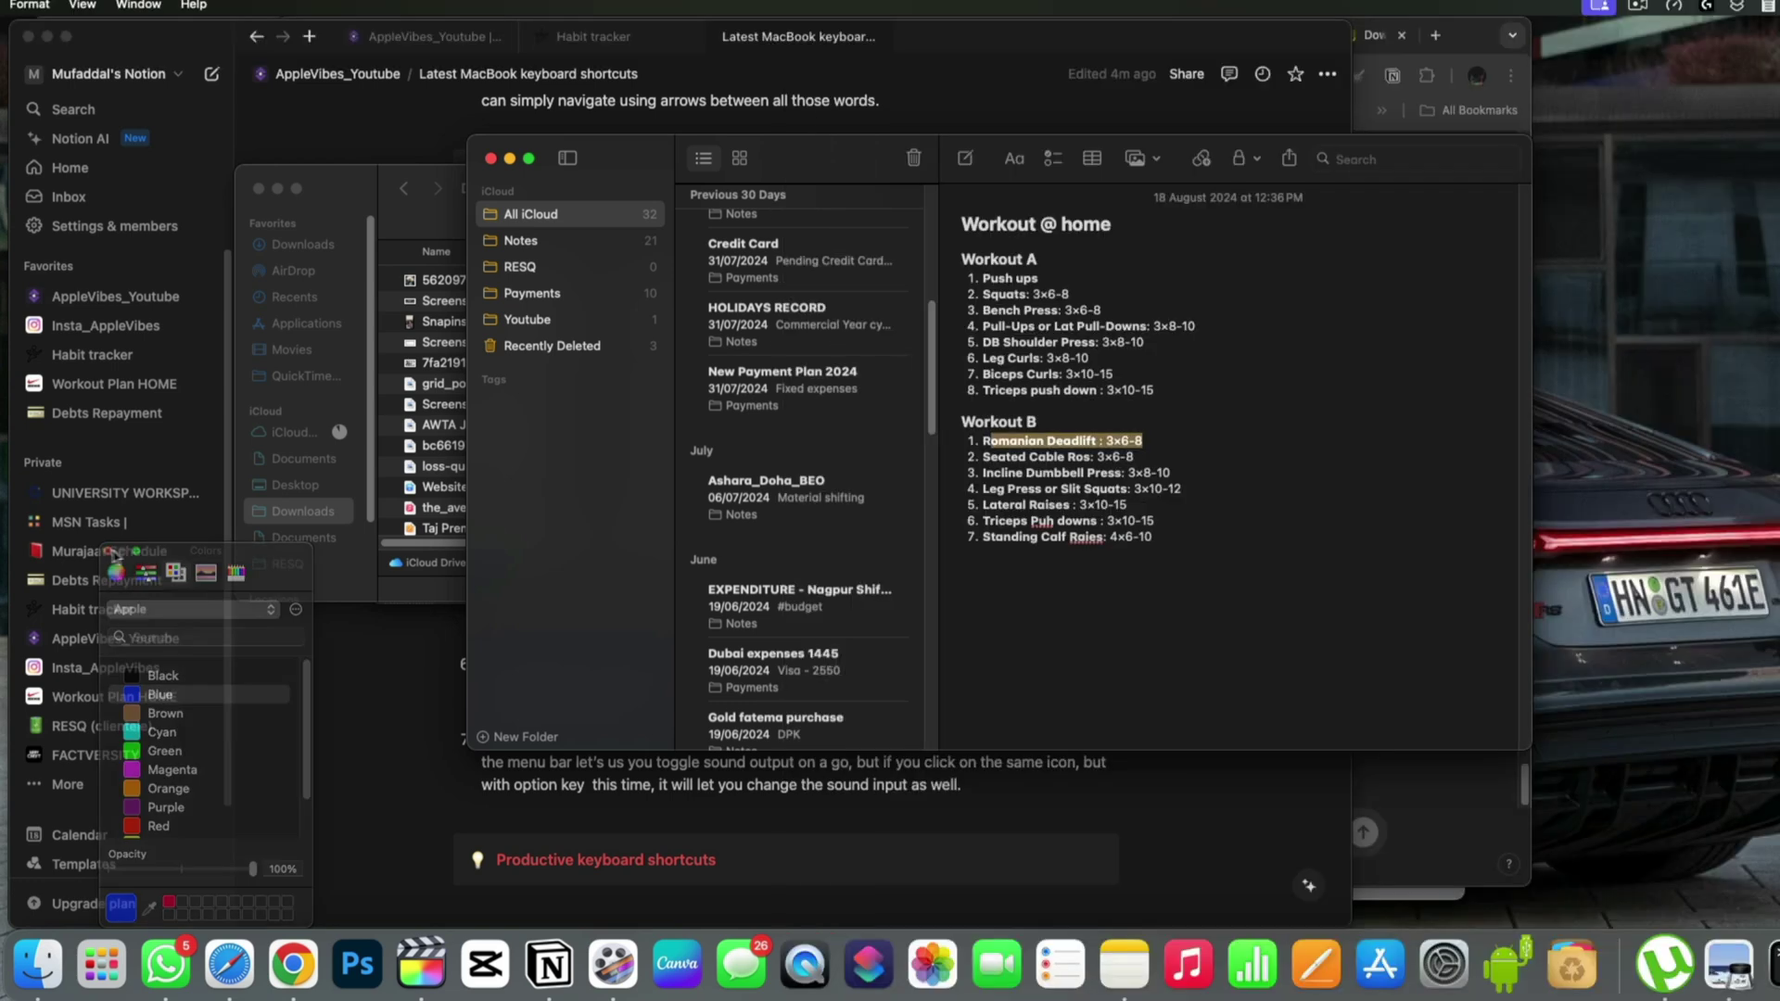
pyautogui.click(108, 551)
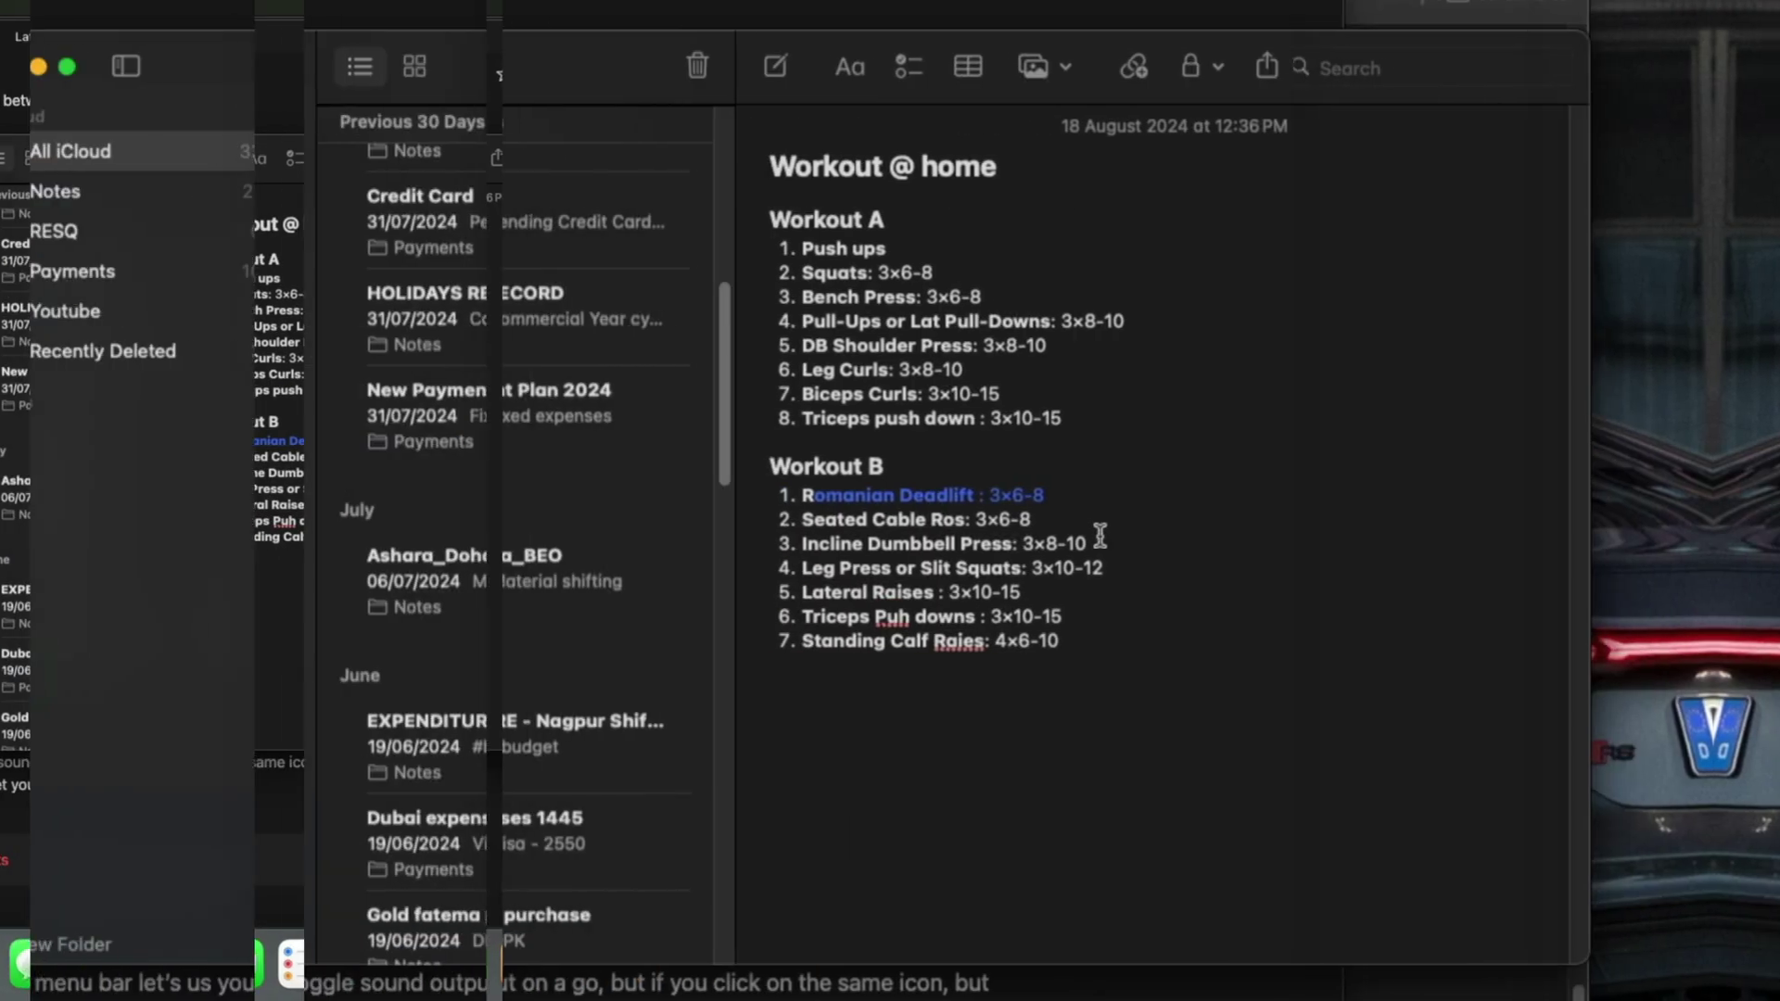
# - Strip the background from the cap photo, accept PNG conversion, and save the image
pyautogui.moveTo(1131, 561); pyautogui.dragTo(815, 568)
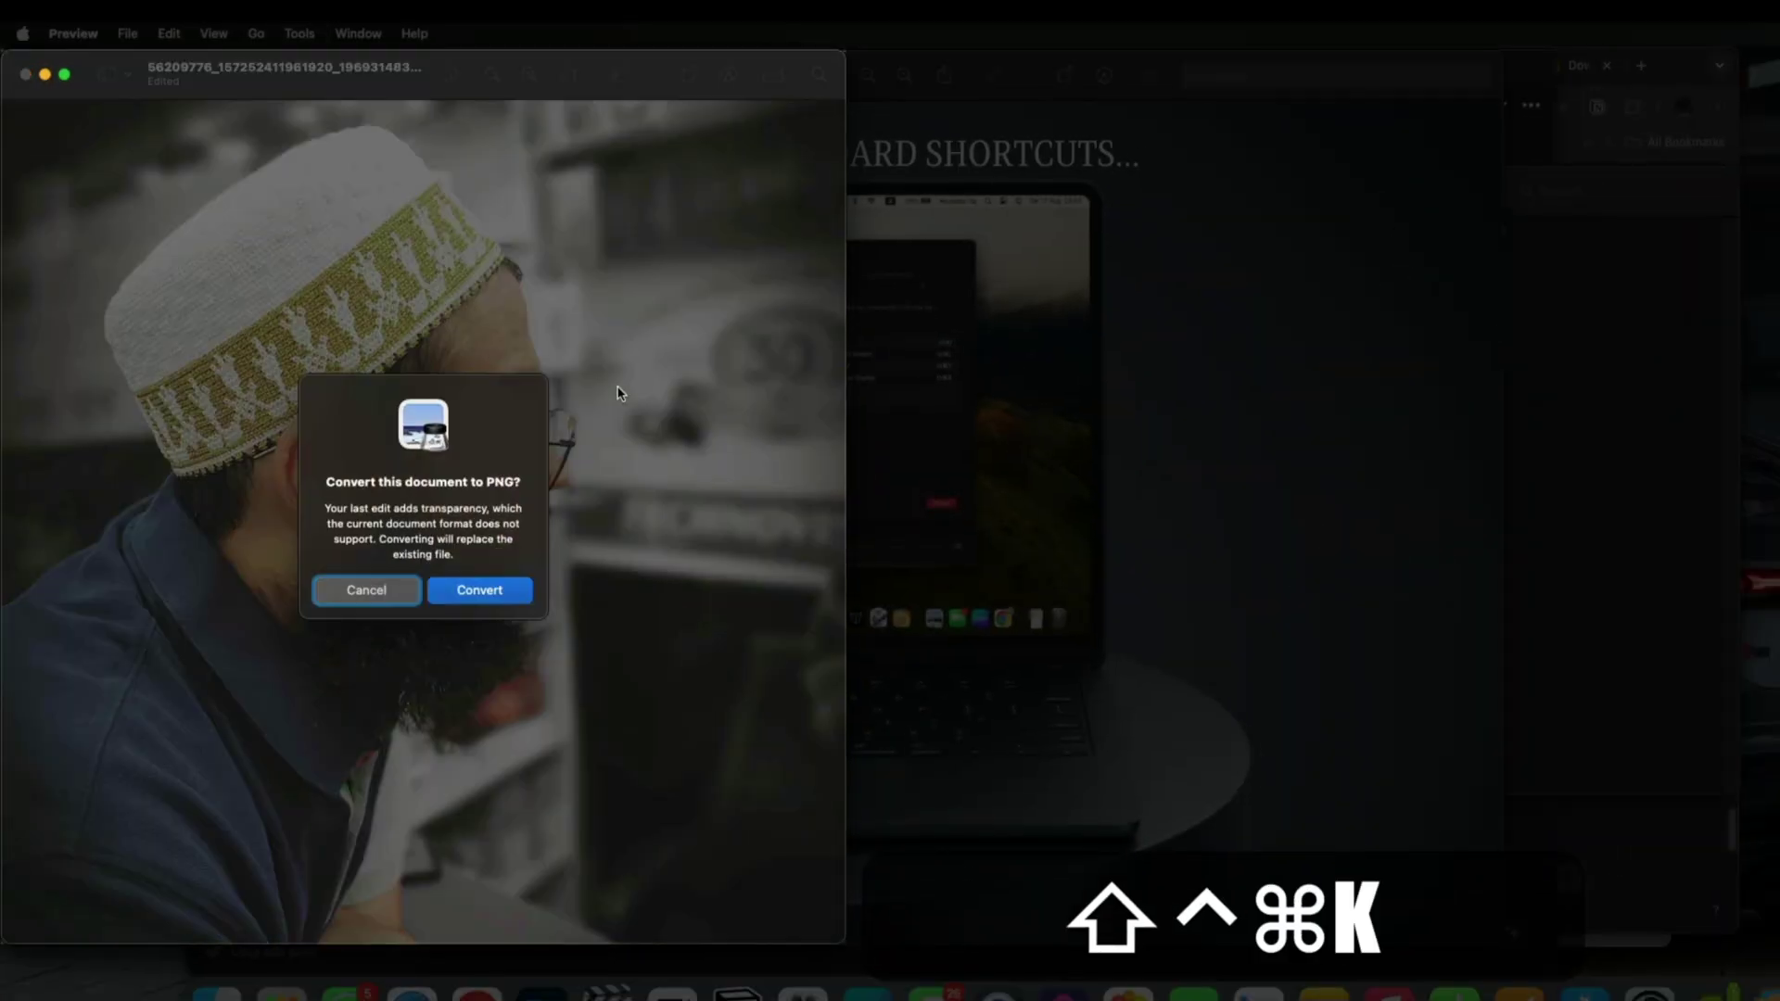
pyautogui.click(467, 588)
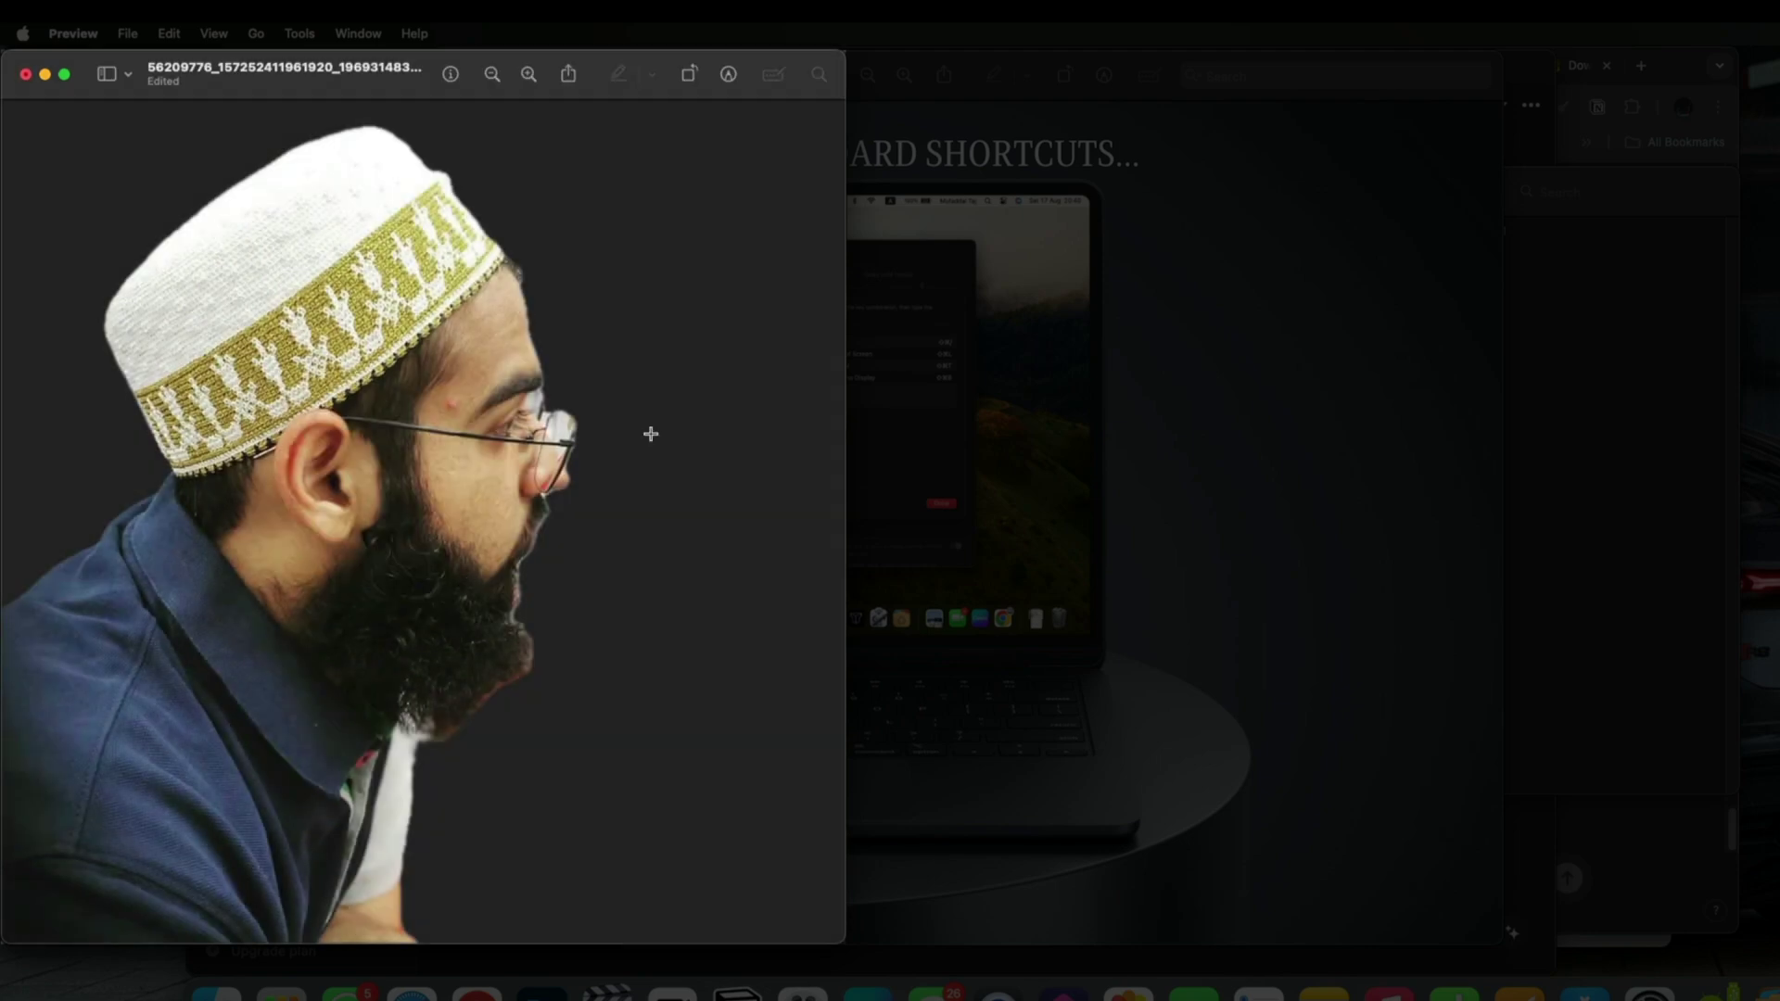
pyautogui.press('super+s')
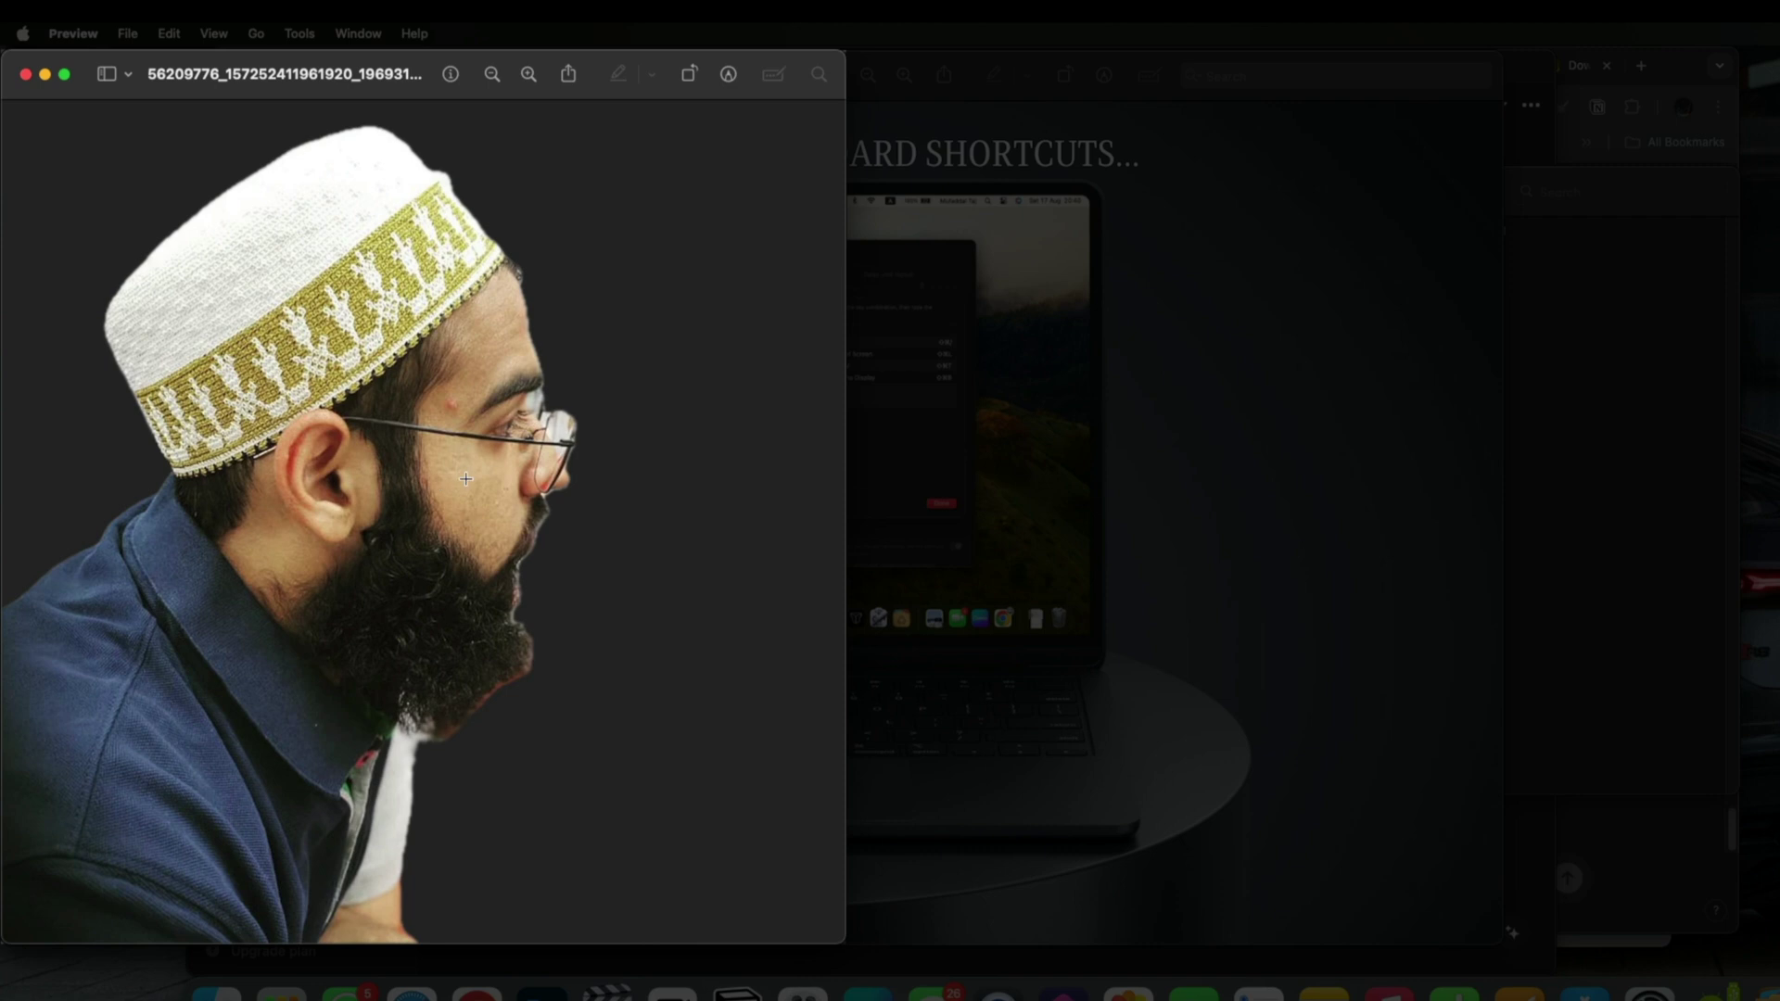
pyautogui.press('super')
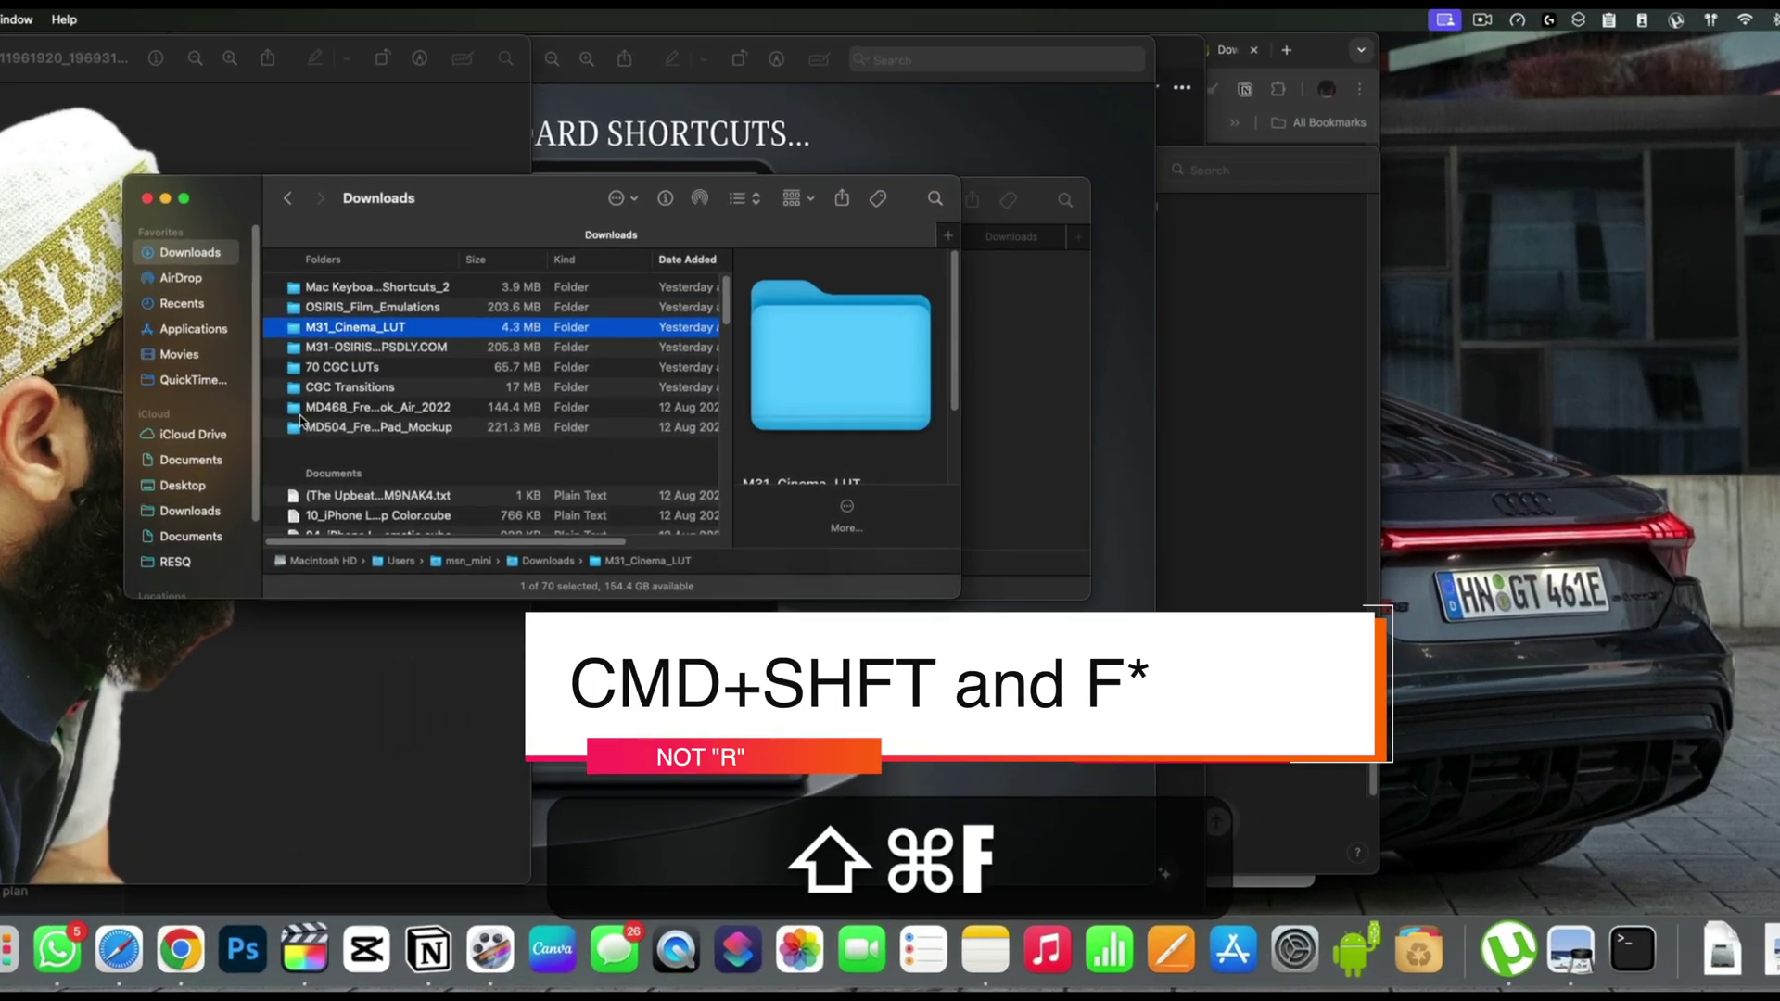
# - Show Finder's Recents list with ⇧⌘F and scroll through the recent files
pyautogui.press('super+shift+f')
pyautogui.scroll(-15, 306, 418)
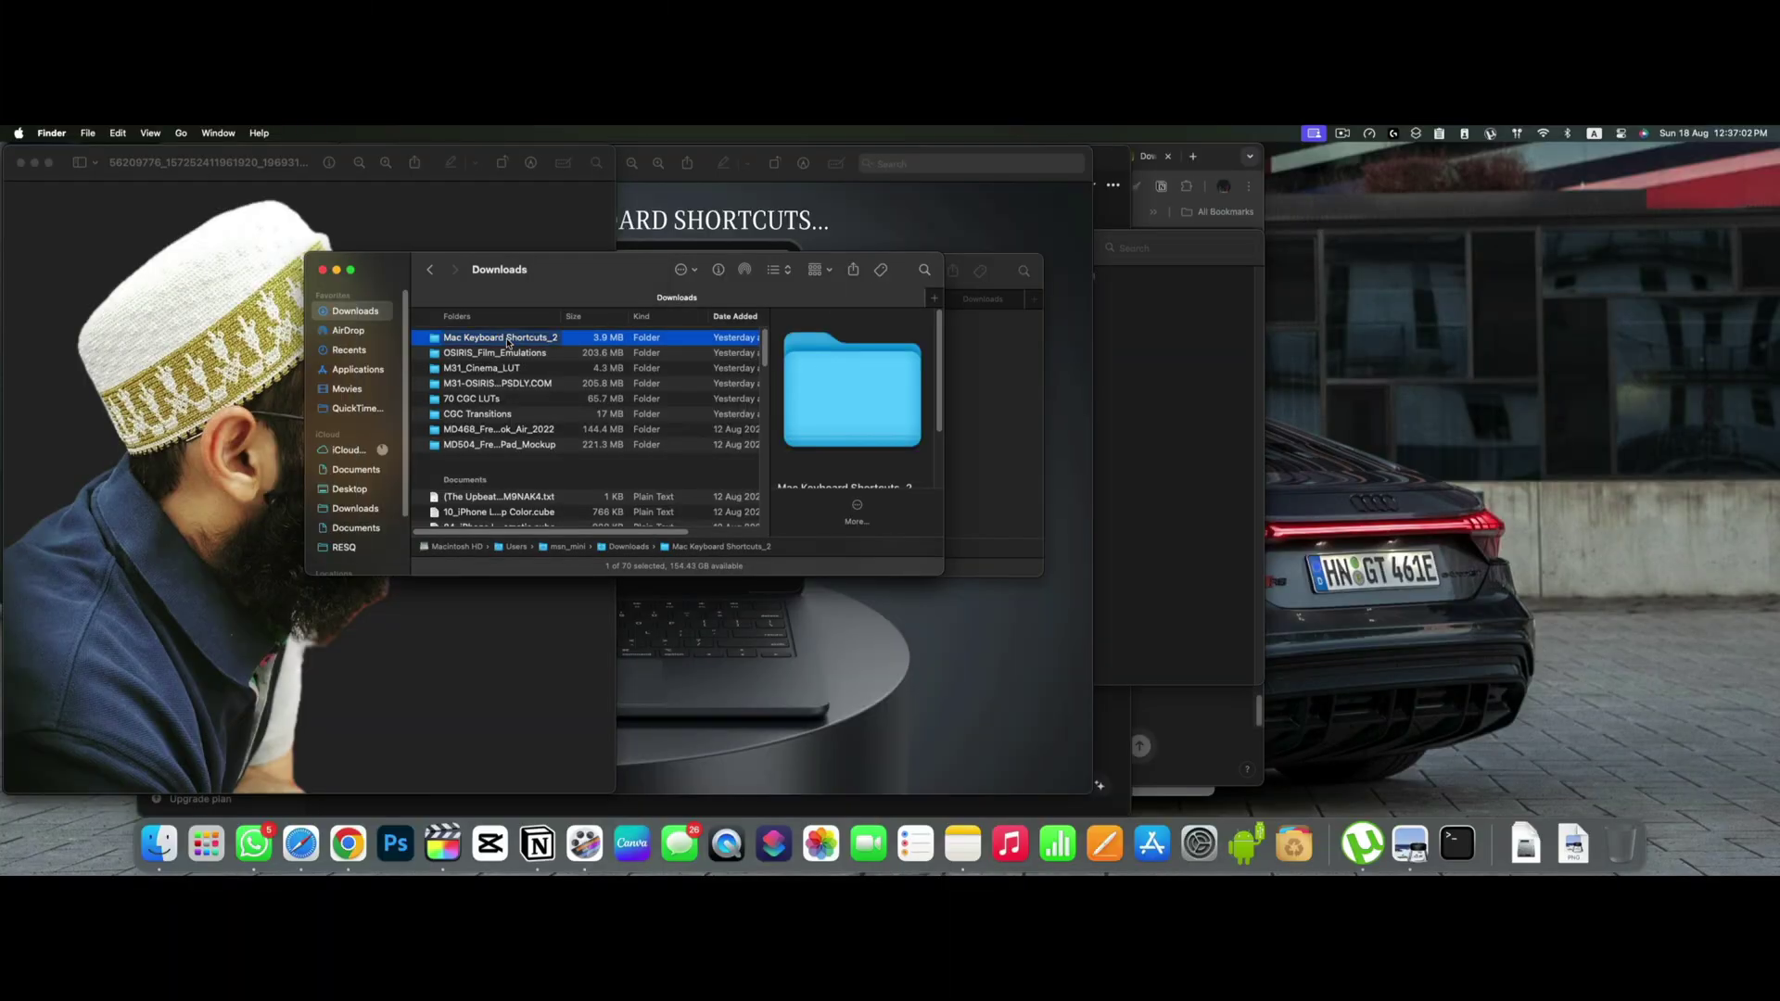
# - Create an alias of the OSIRIS_Film_Emulations folder in Downloads with Ctrl+Cmd+A
pyautogui.click(605, 352)
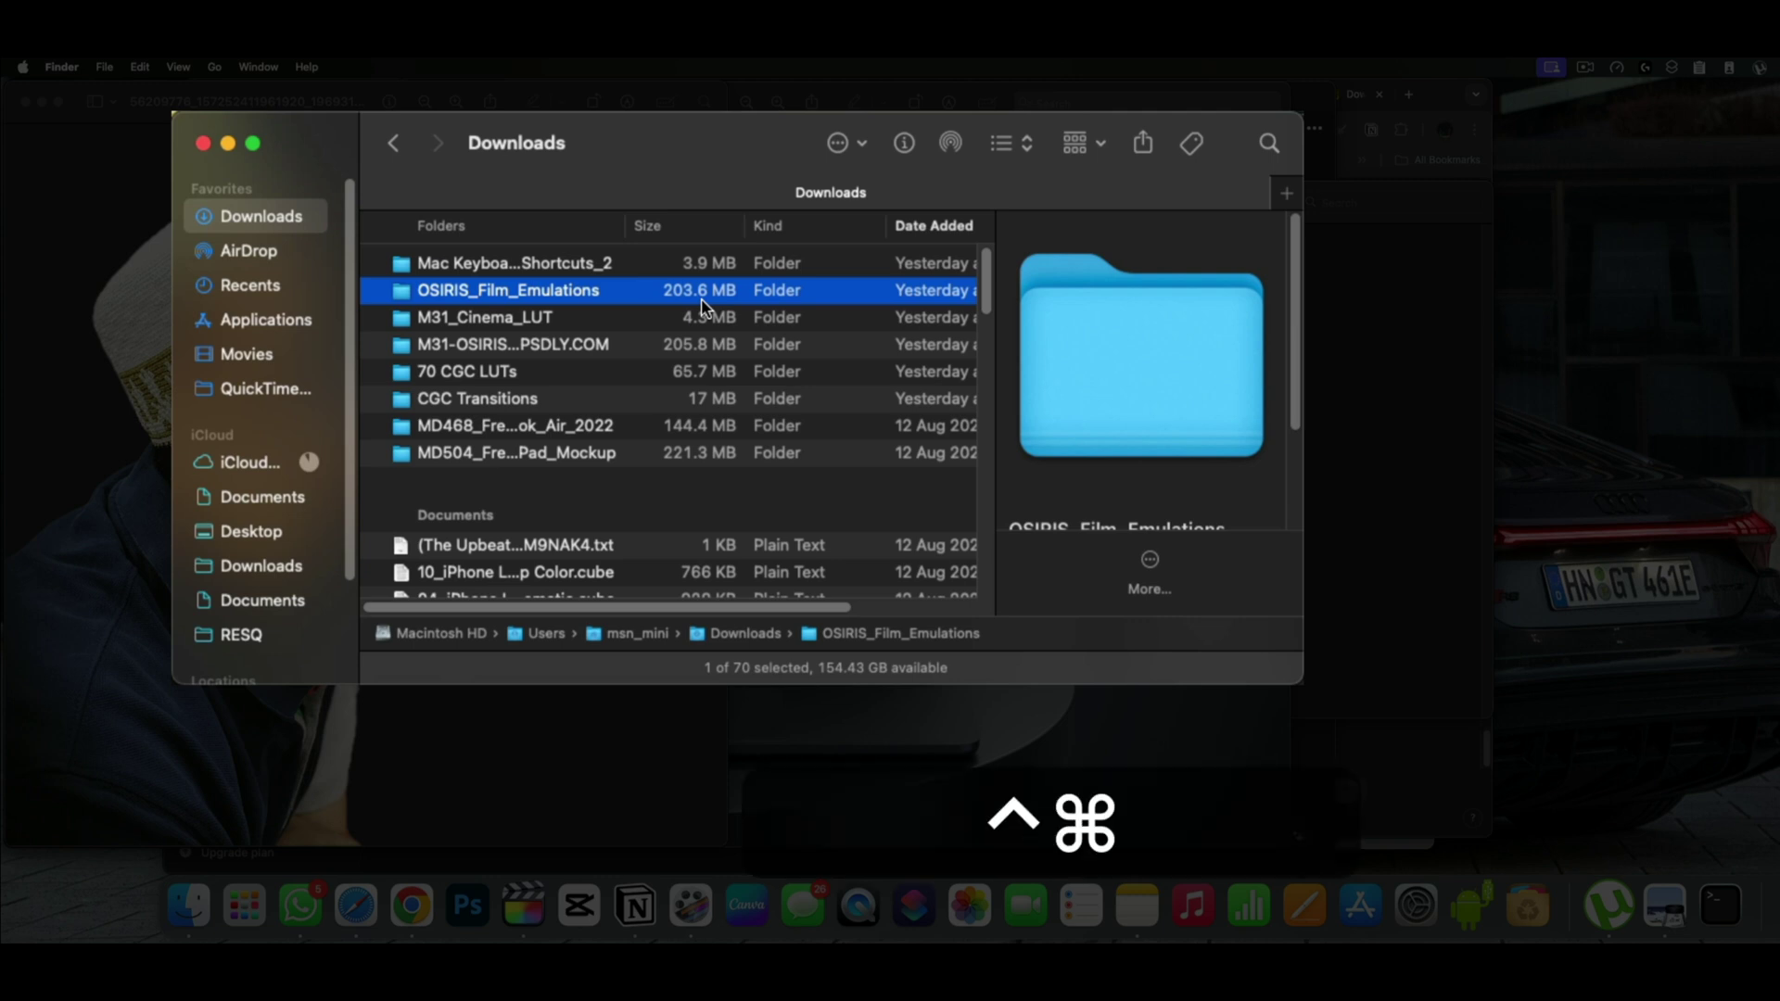
pyautogui.press('ctrl+super+a')
pyautogui.press('Return')
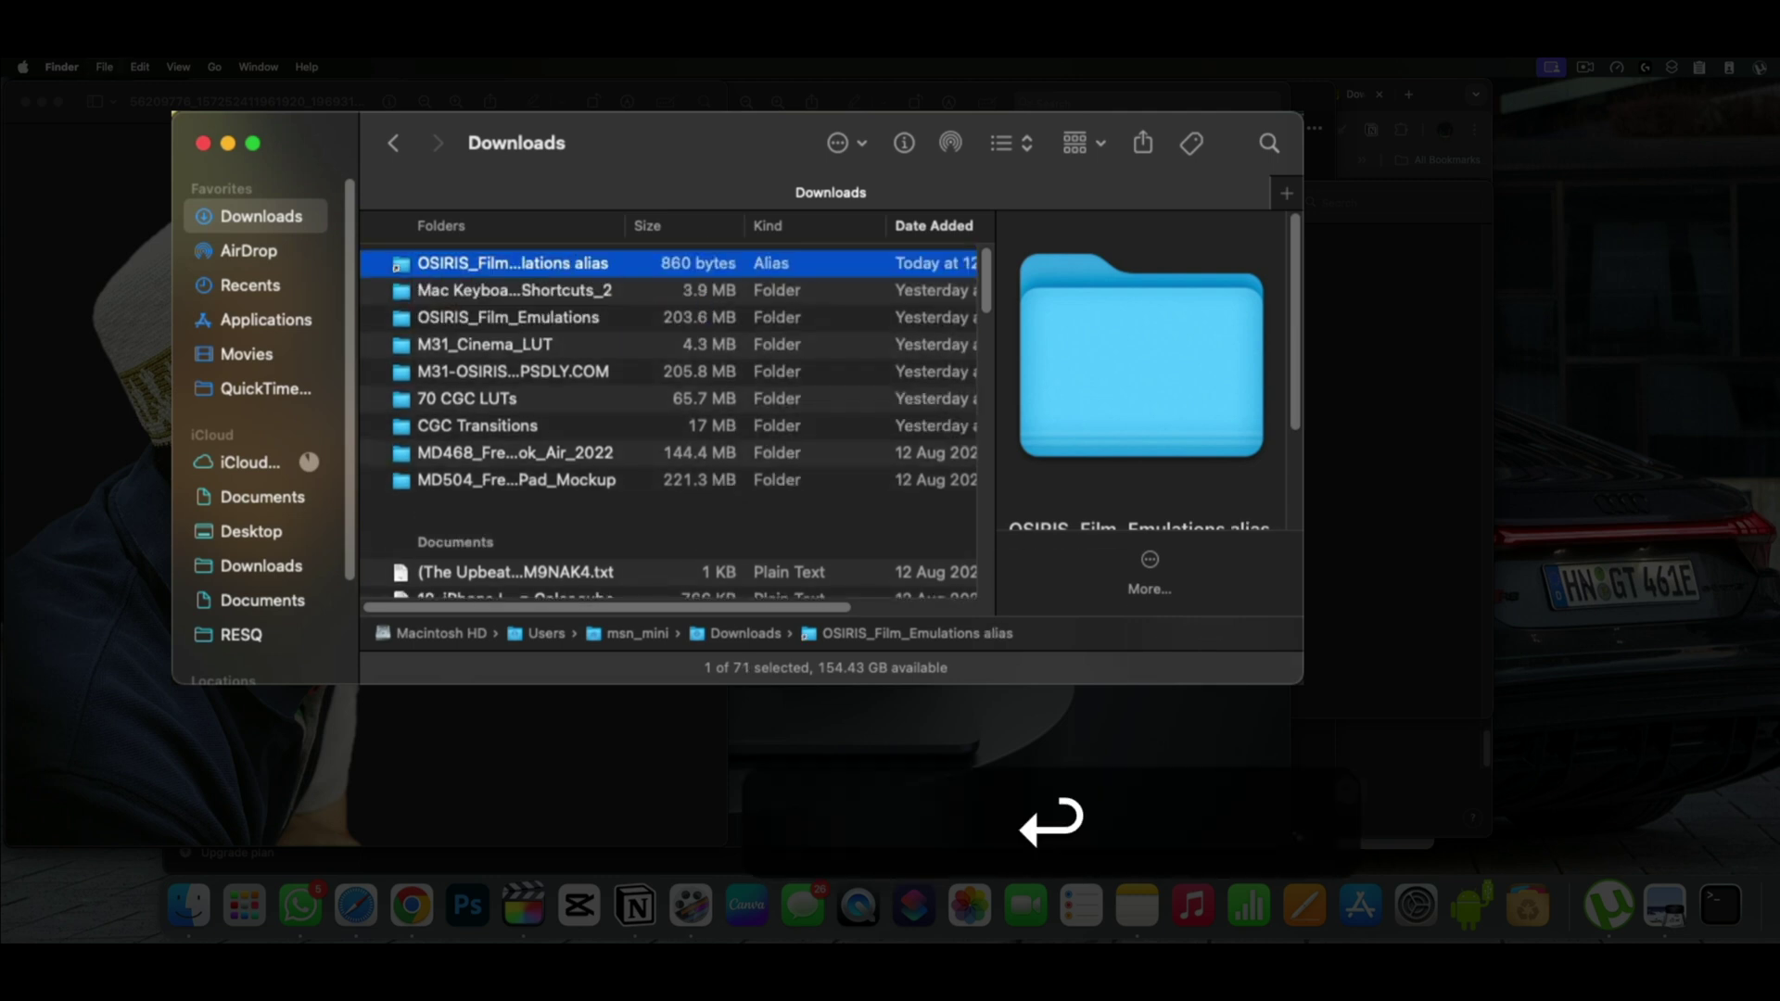
# - Drag the new OSIRIS_Film_Emulations alias out onto the desktop
pyautogui.click(689, 329)
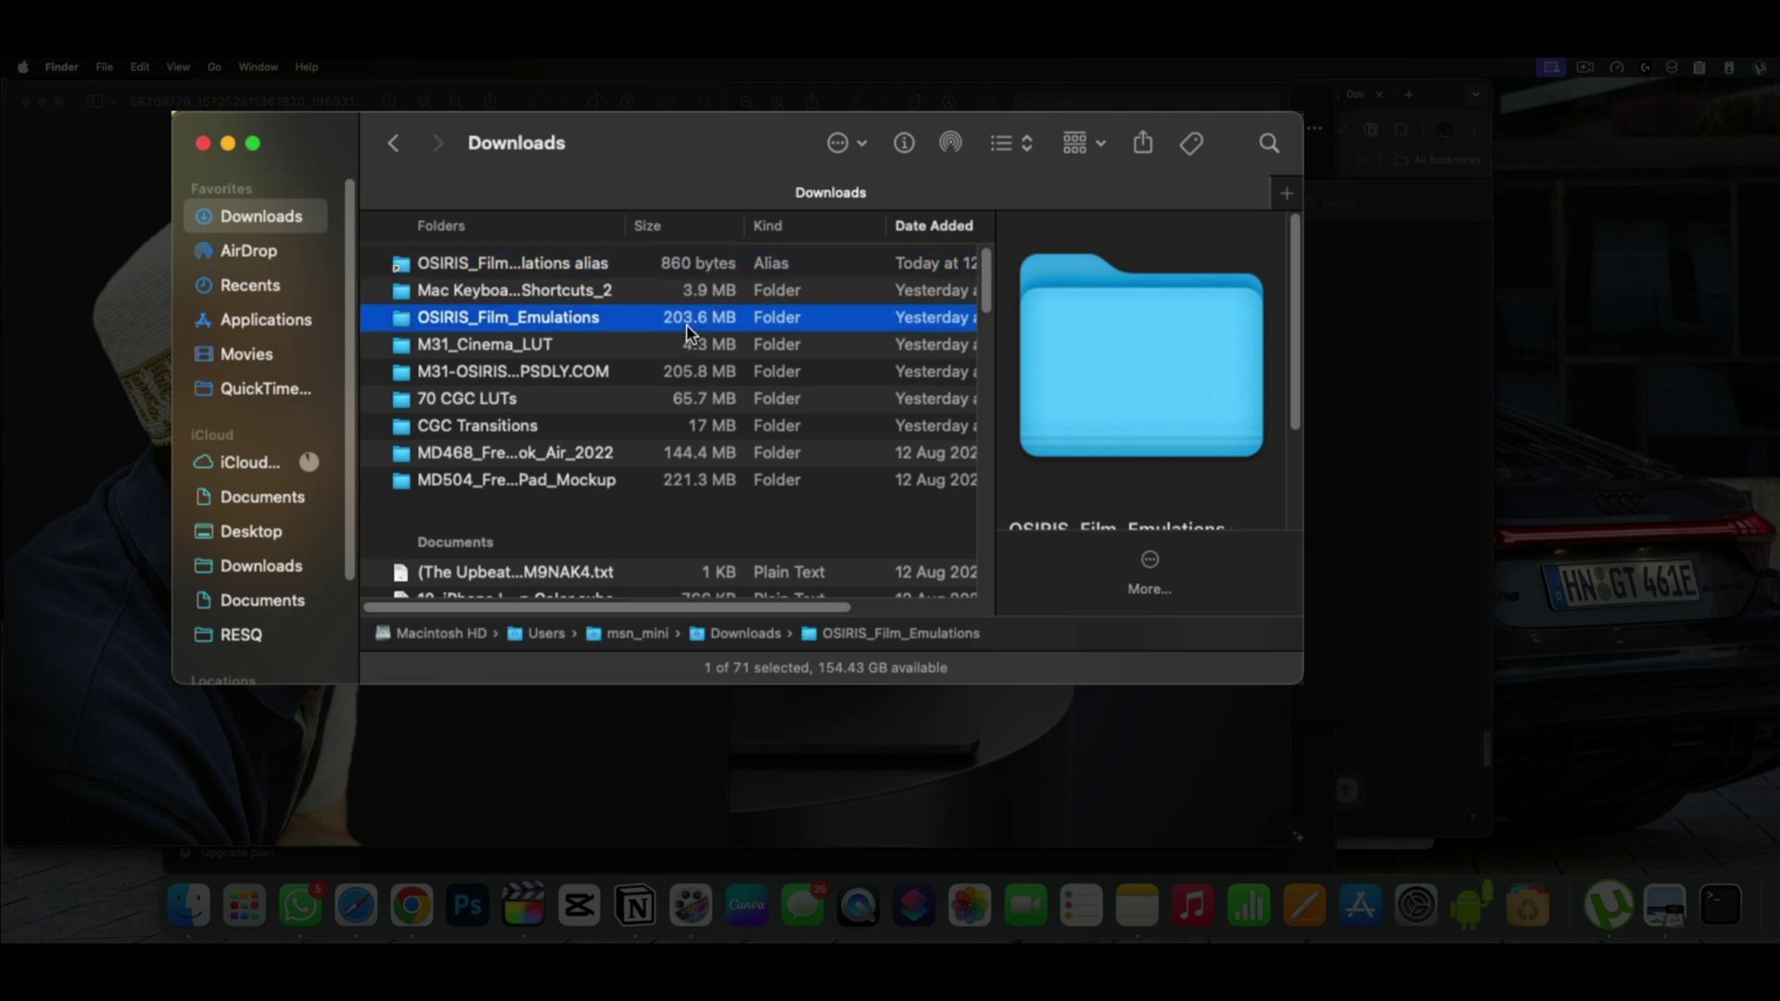
pyautogui.click(689, 264)
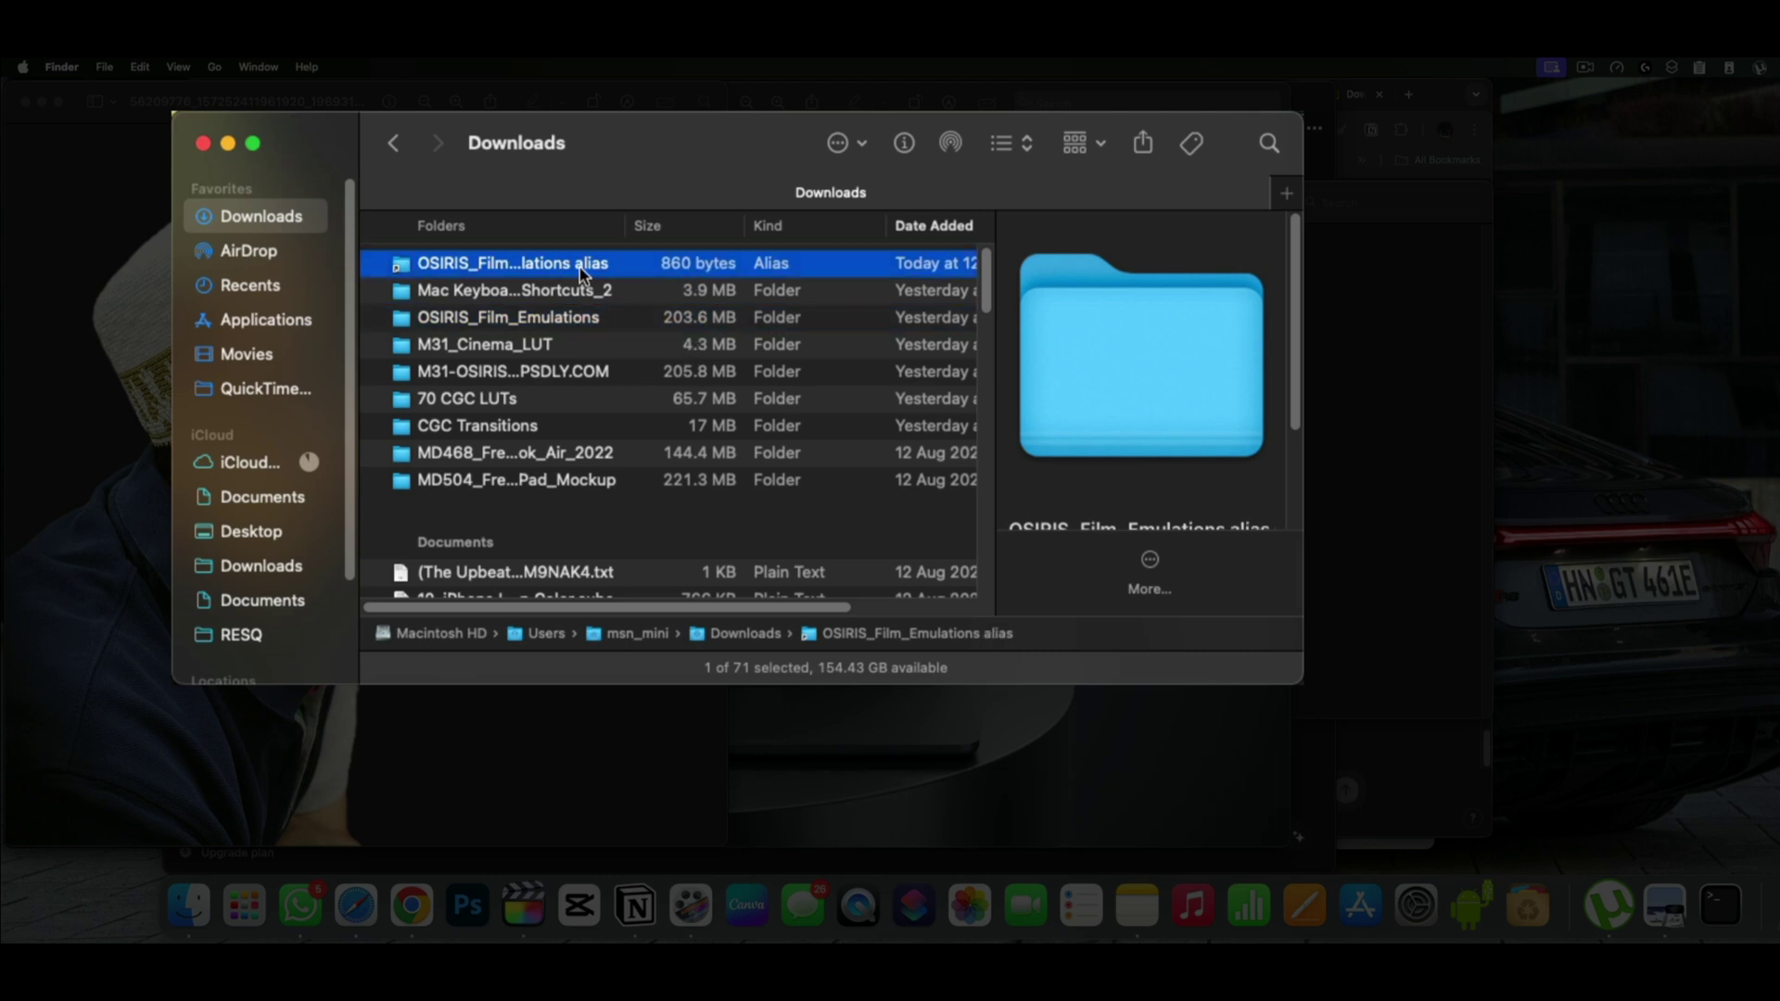
pyautogui.moveTo(581, 272); pyautogui.dragTo(1776, 331)
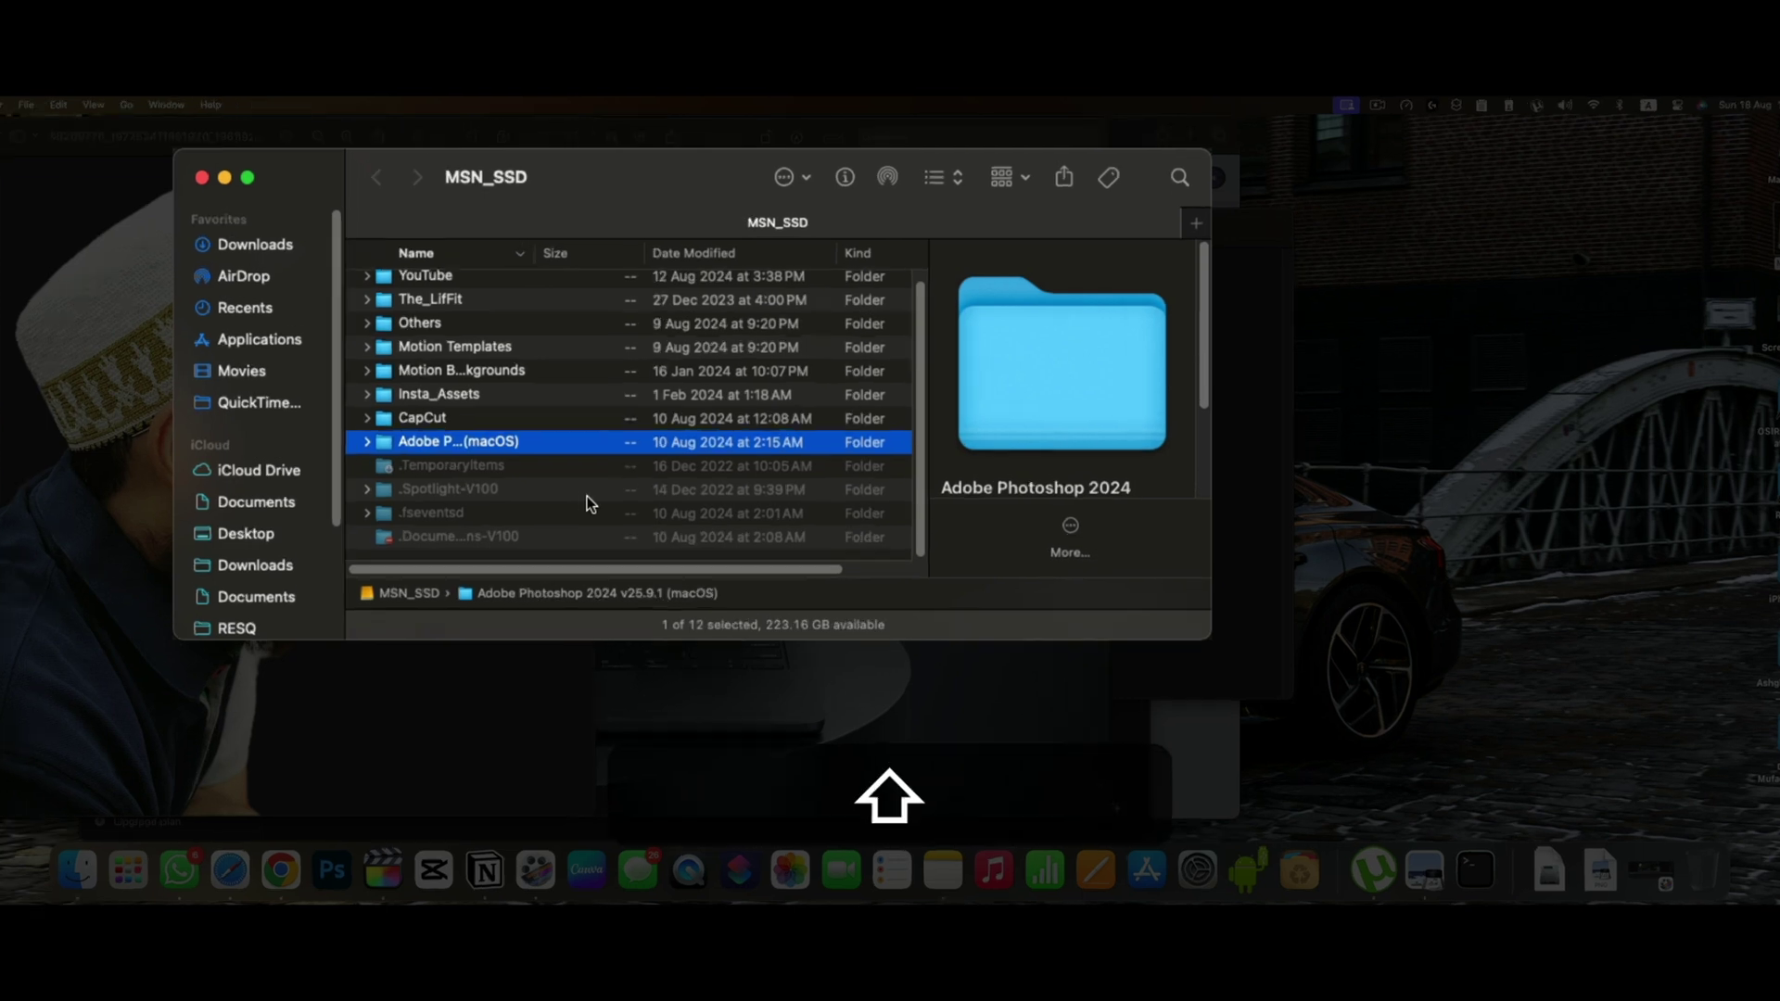
# - Toggle MSN_SSD's hidden files off, on, and off again with ⇧⌘., leaving 8 items
pyautogui.press('shift+super+period')
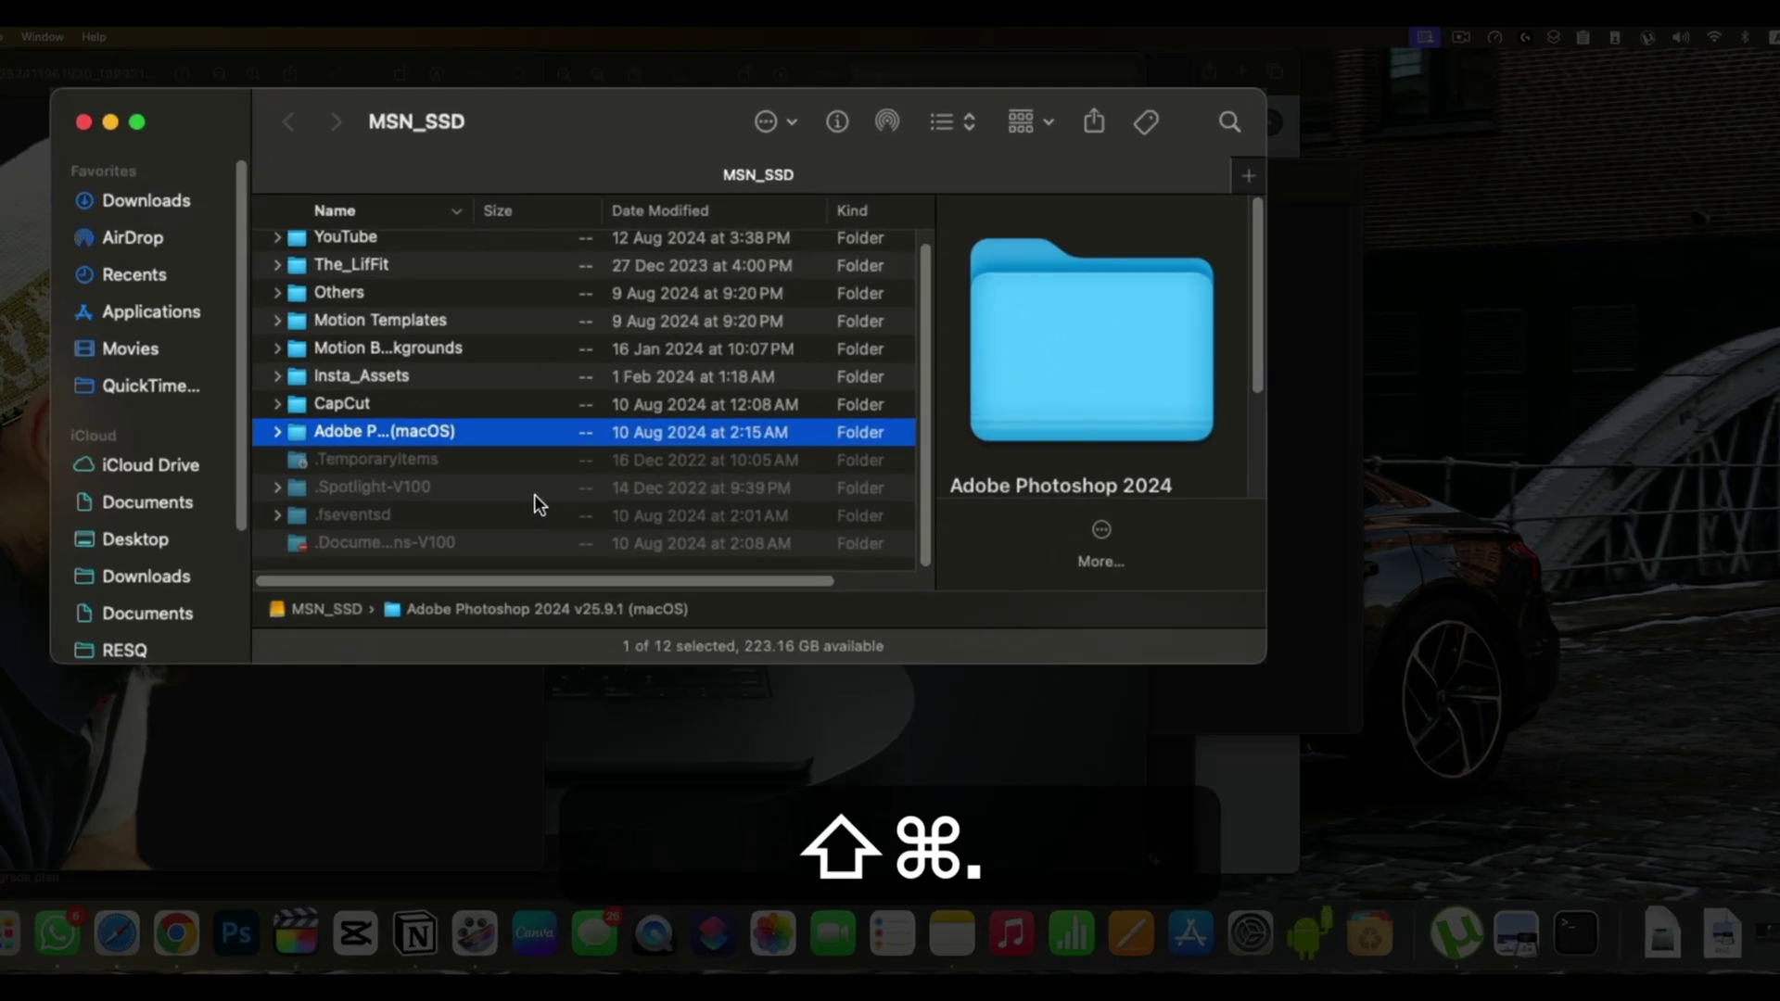
pyautogui.press('shift+super+period')
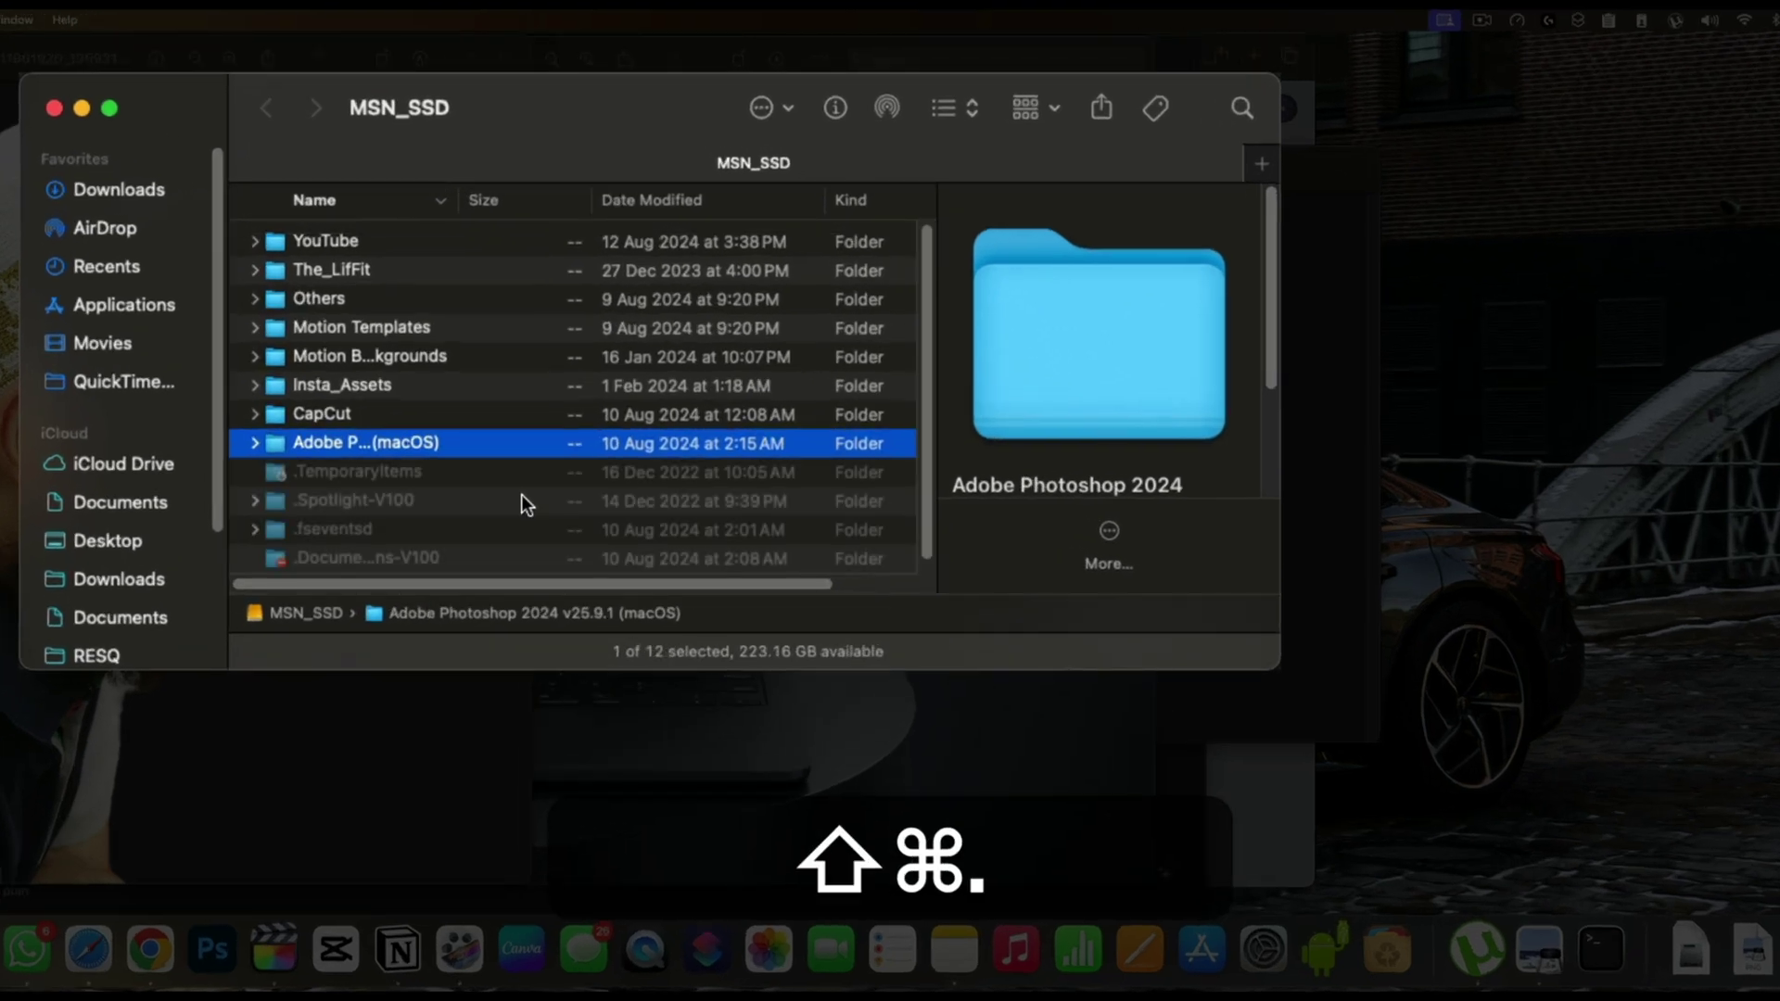
pyautogui.press('shift+super+period')
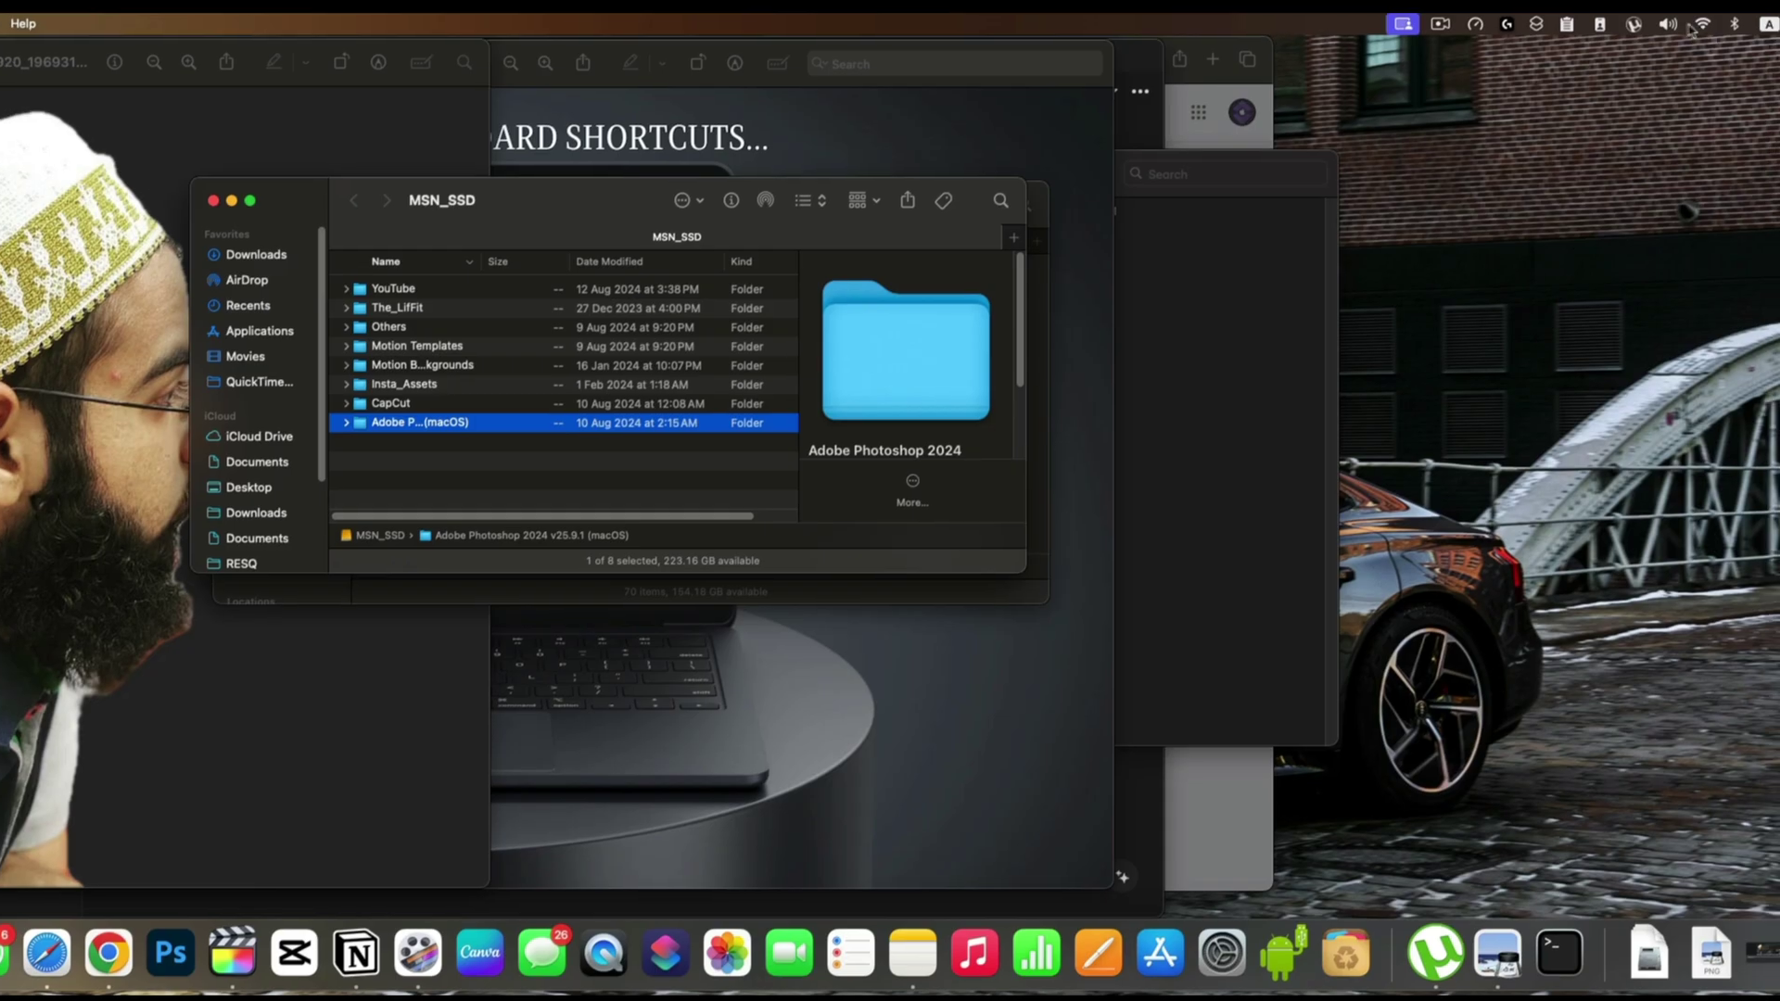
# - Option-click the Bluetooth and Sound menu bar icons to reveal device addresses and input choices
pyautogui.click(1709, 20)
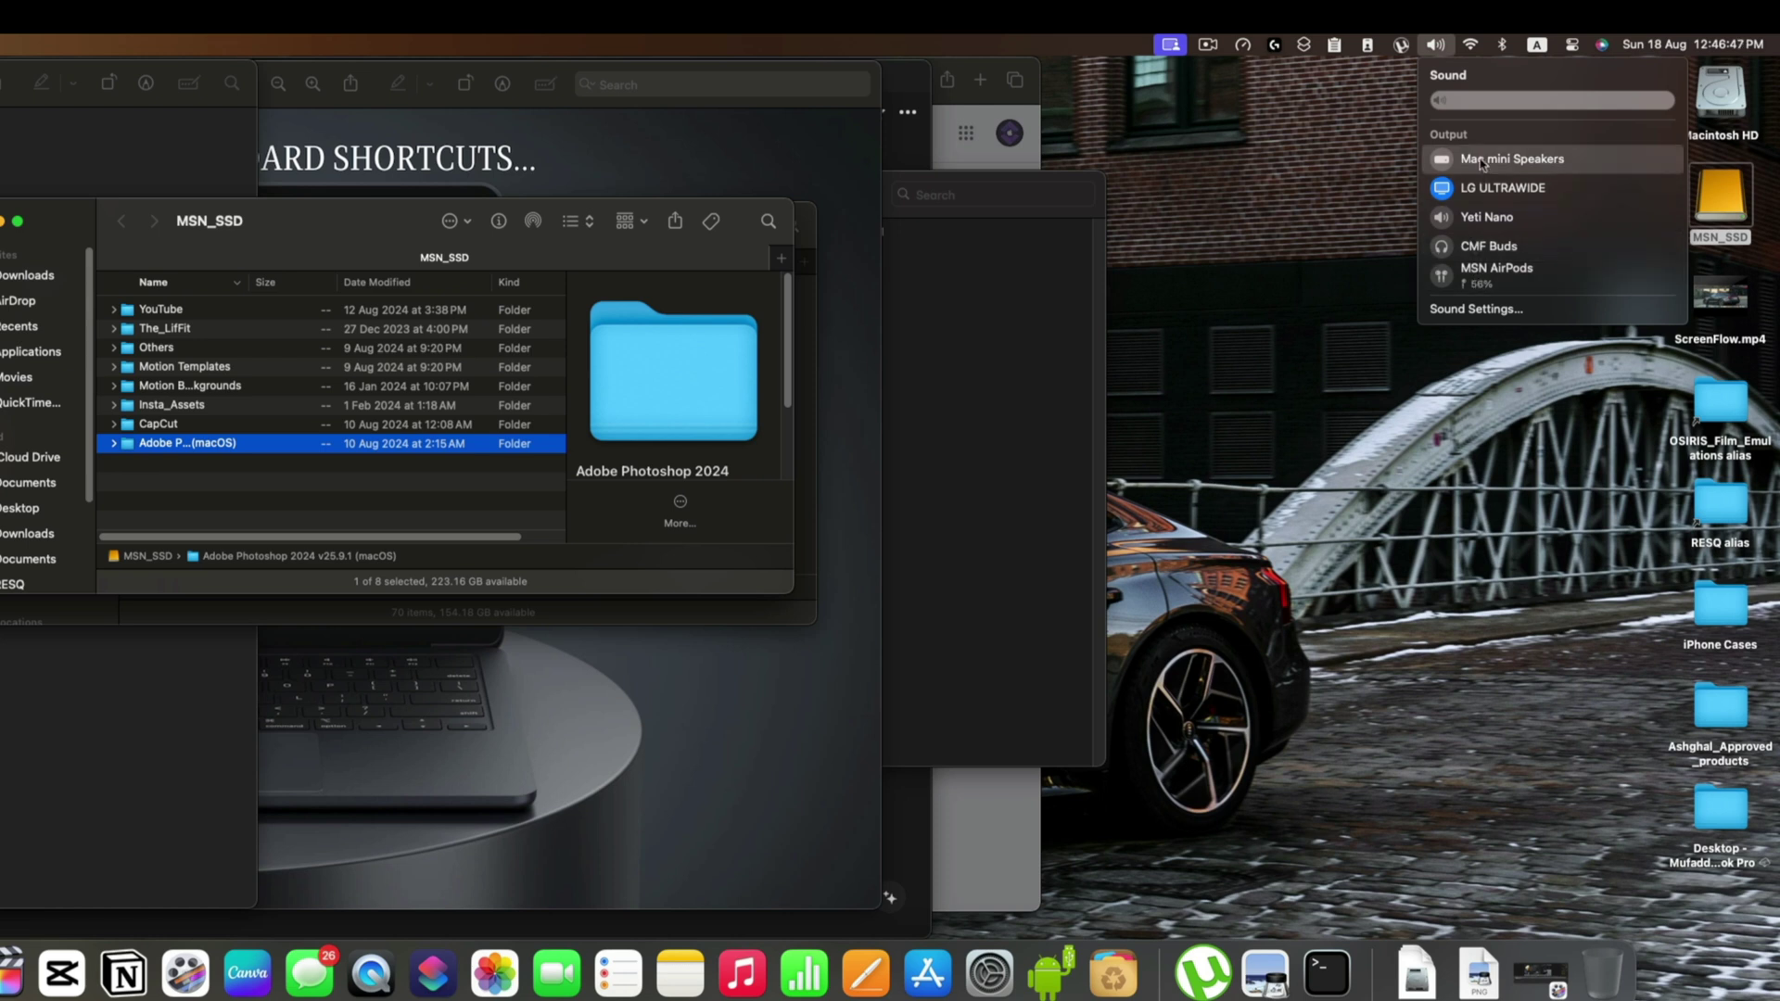
pyautogui.click(1363, 141)
pyautogui.press('alt')
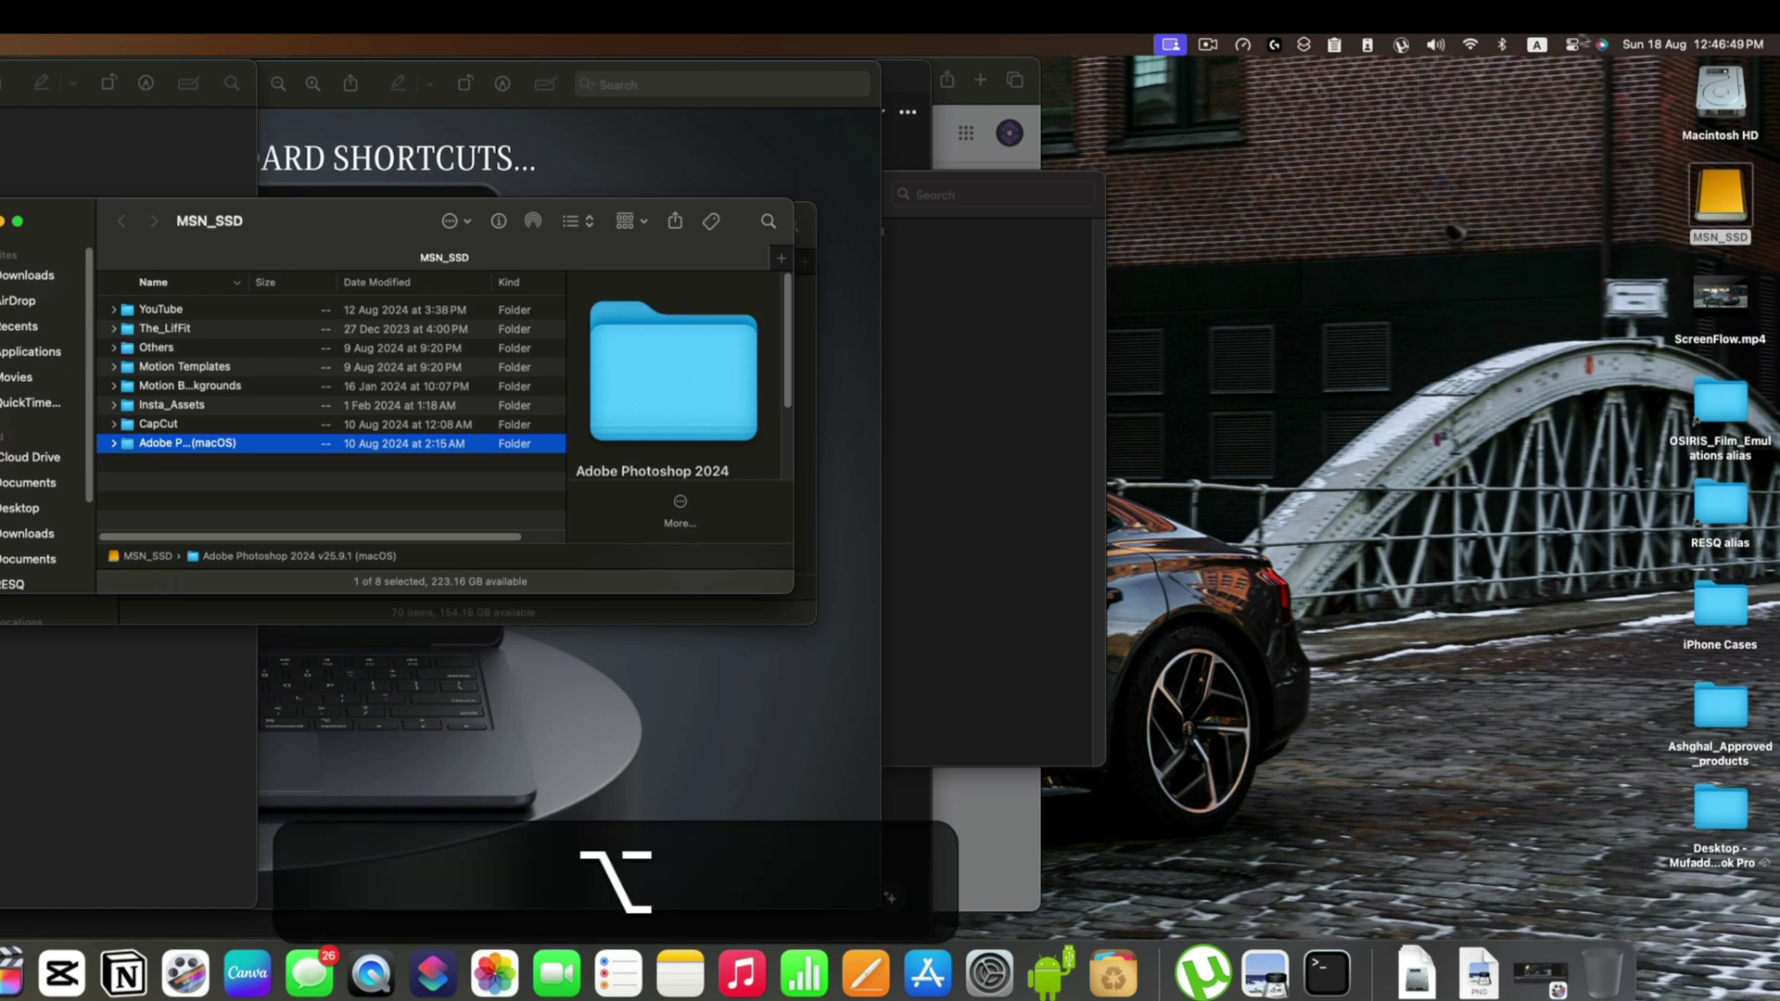
pyautogui.keyDown('alt'); pyautogui.click(1507, 50); pyautogui.keyUp('alt')
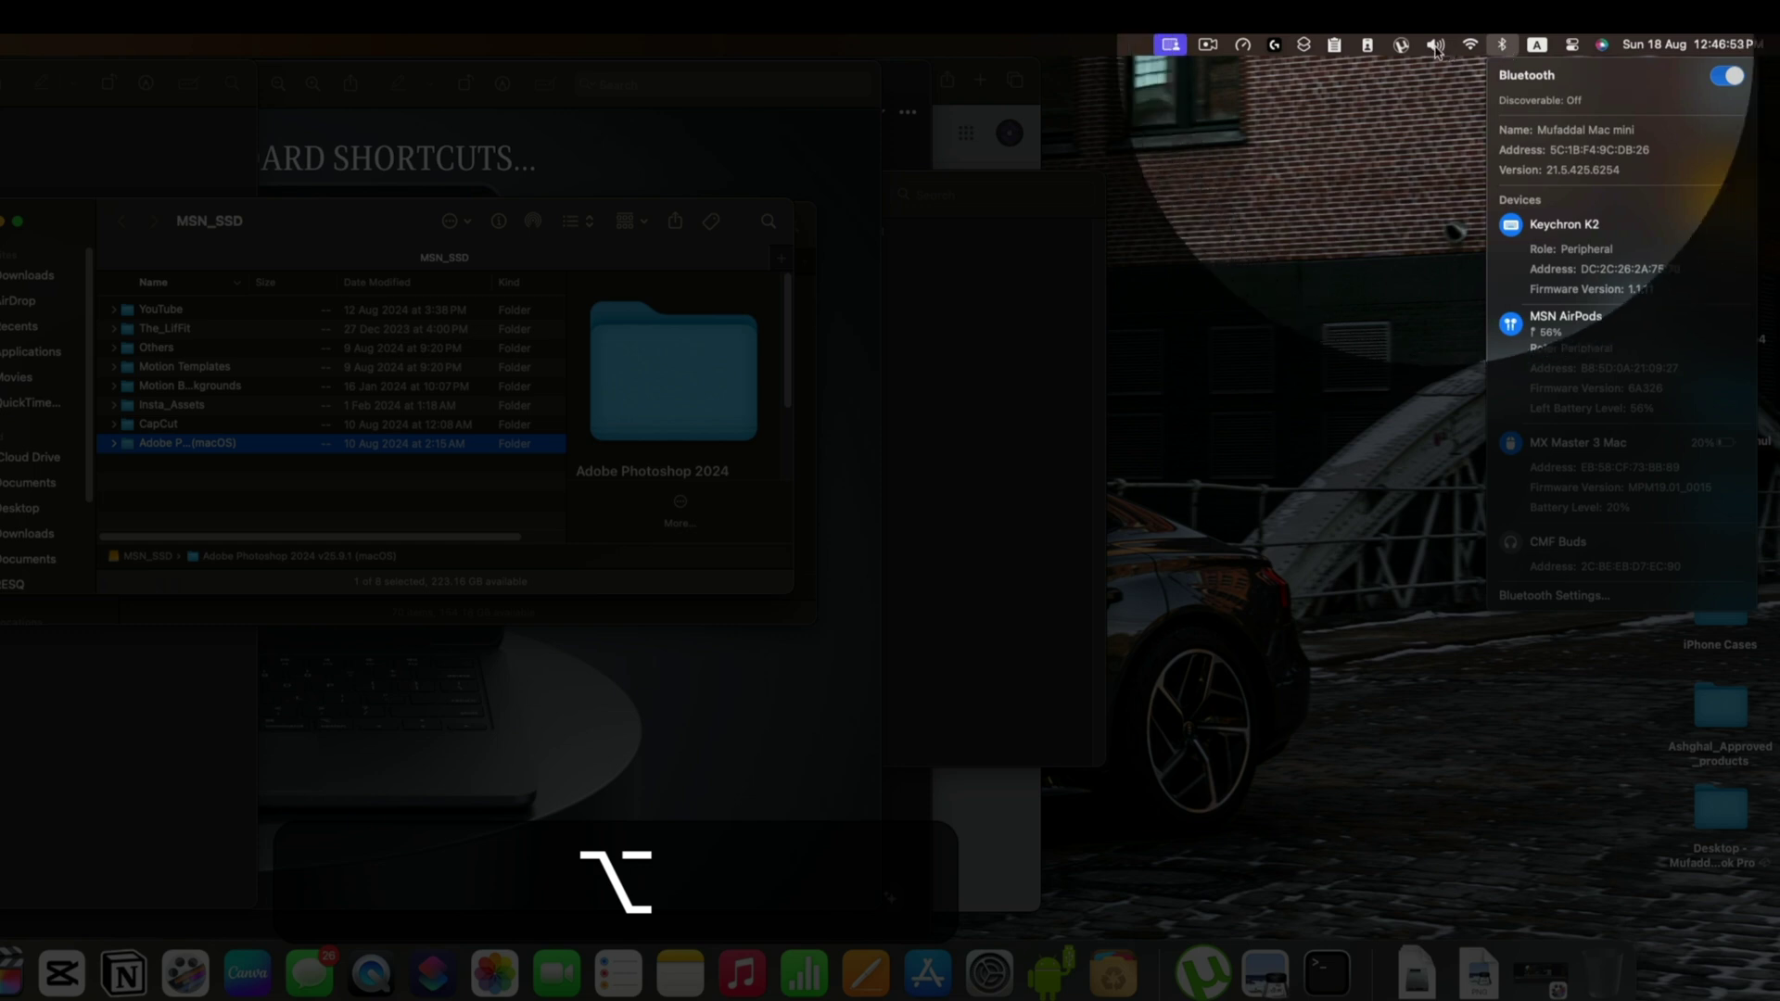
pyautogui.keyDown('alt'); pyautogui.click(1435, 47); pyautogui.keyUp('alt')
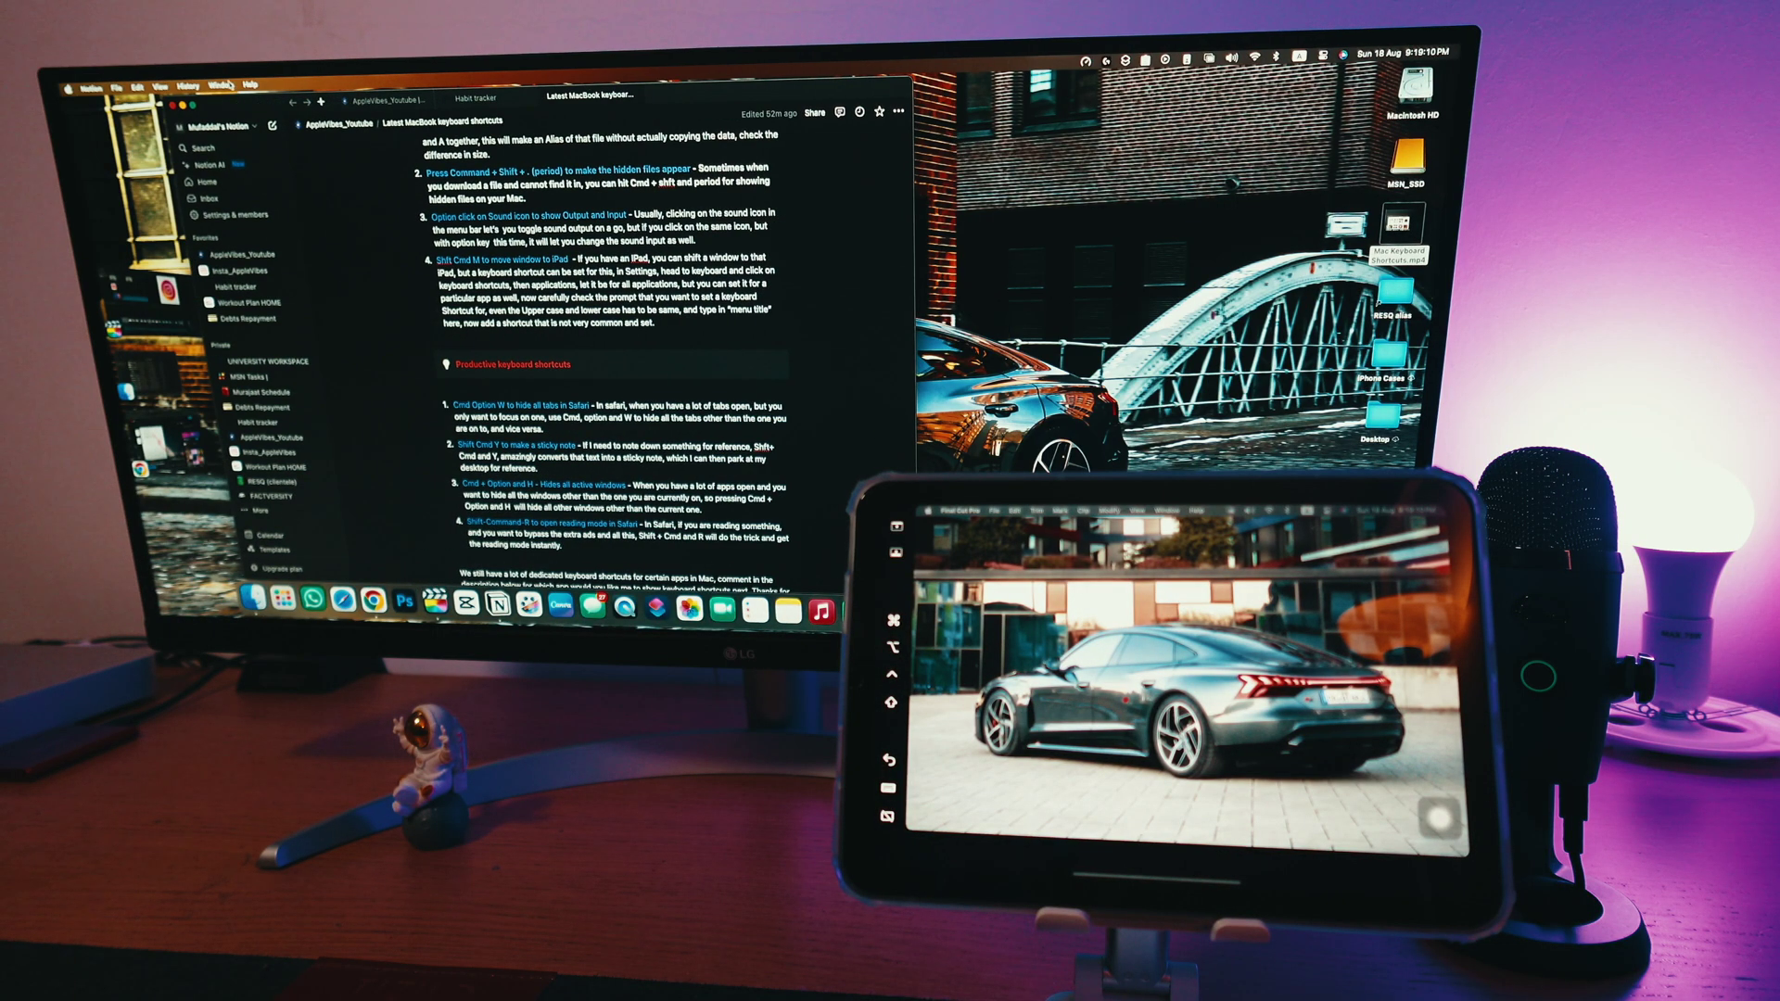
# - Send the Notion window to the iPad using Window > Move to iPad
pyautogui.click(219, 84)
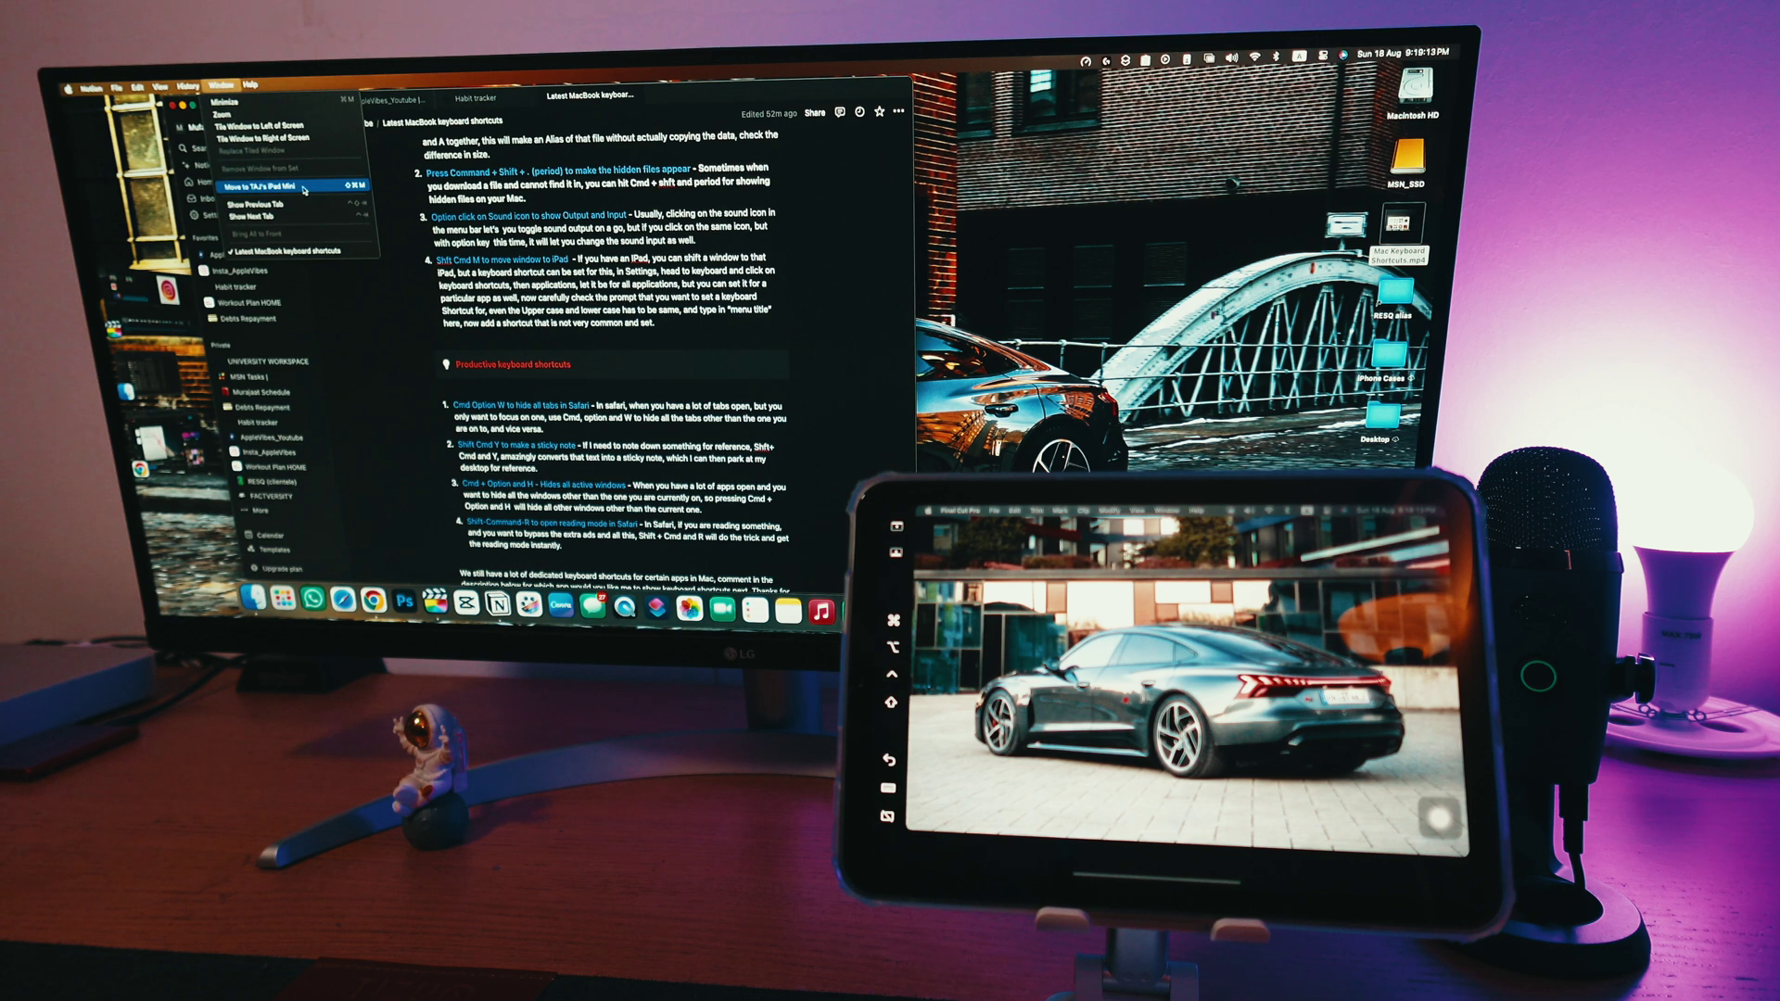
pyautogui.click(304, 188)
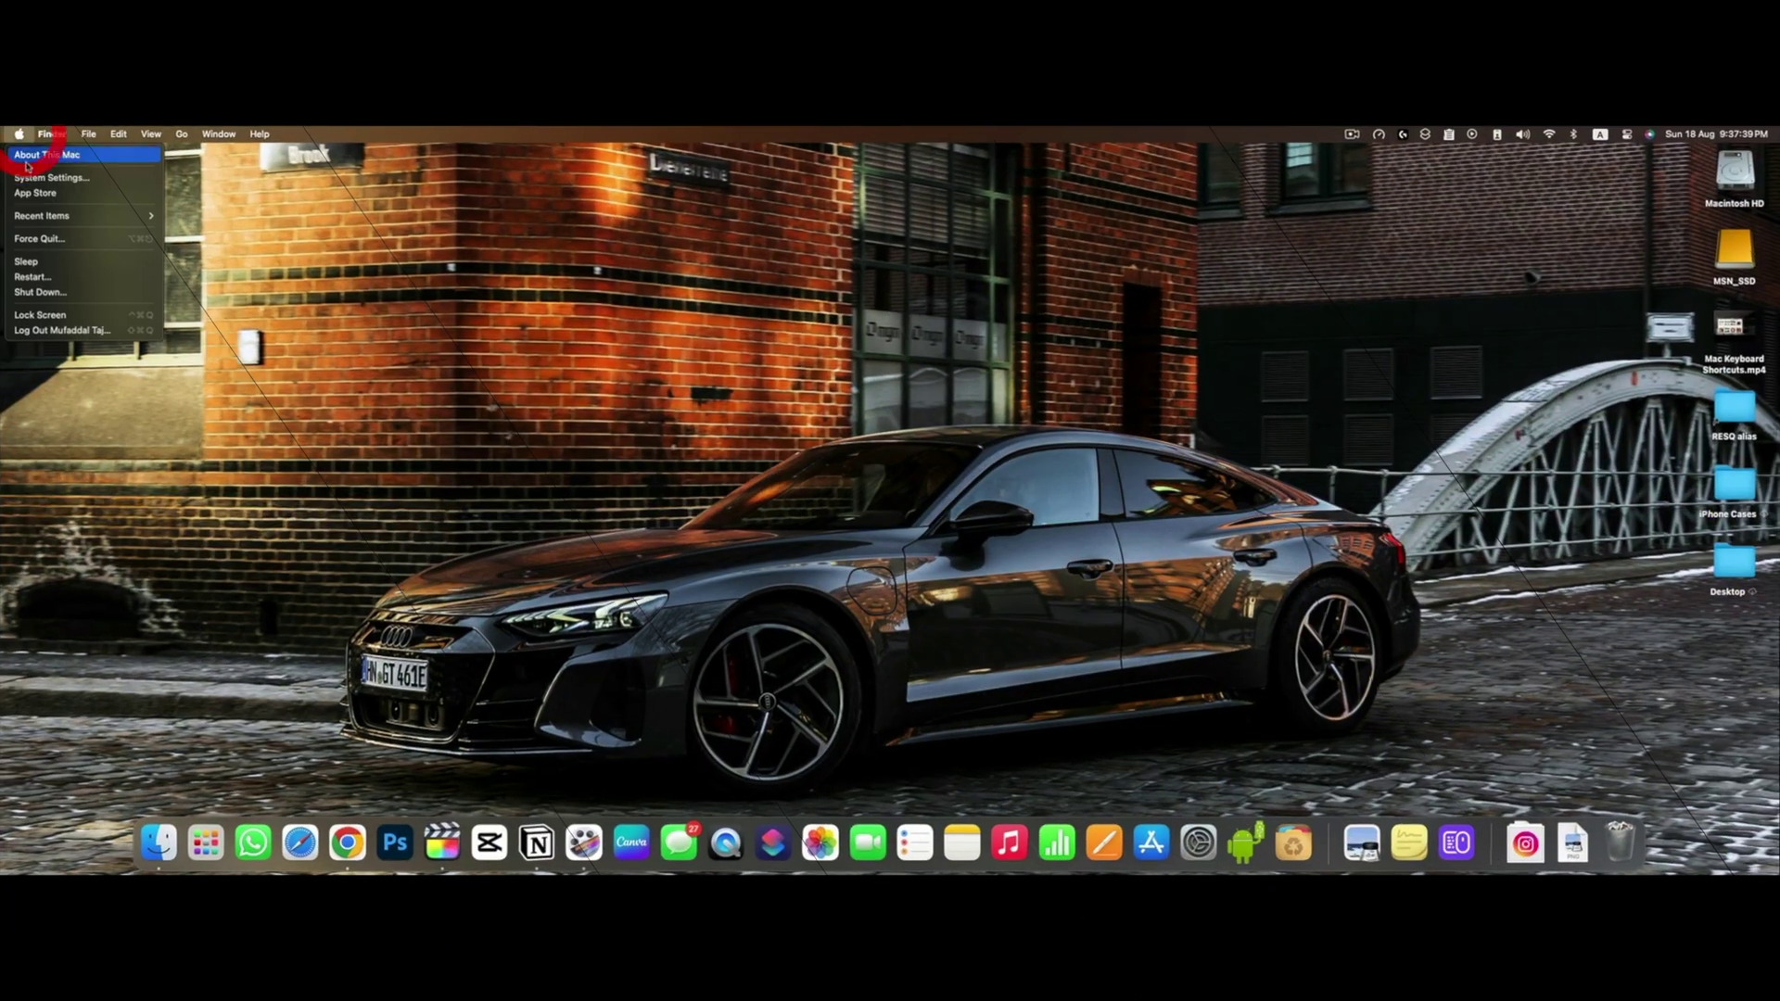
# - Go to App Shortcuts under System Settings > Keyboard > Keyboard Shortcuts
pyautogui.click(32, 176)
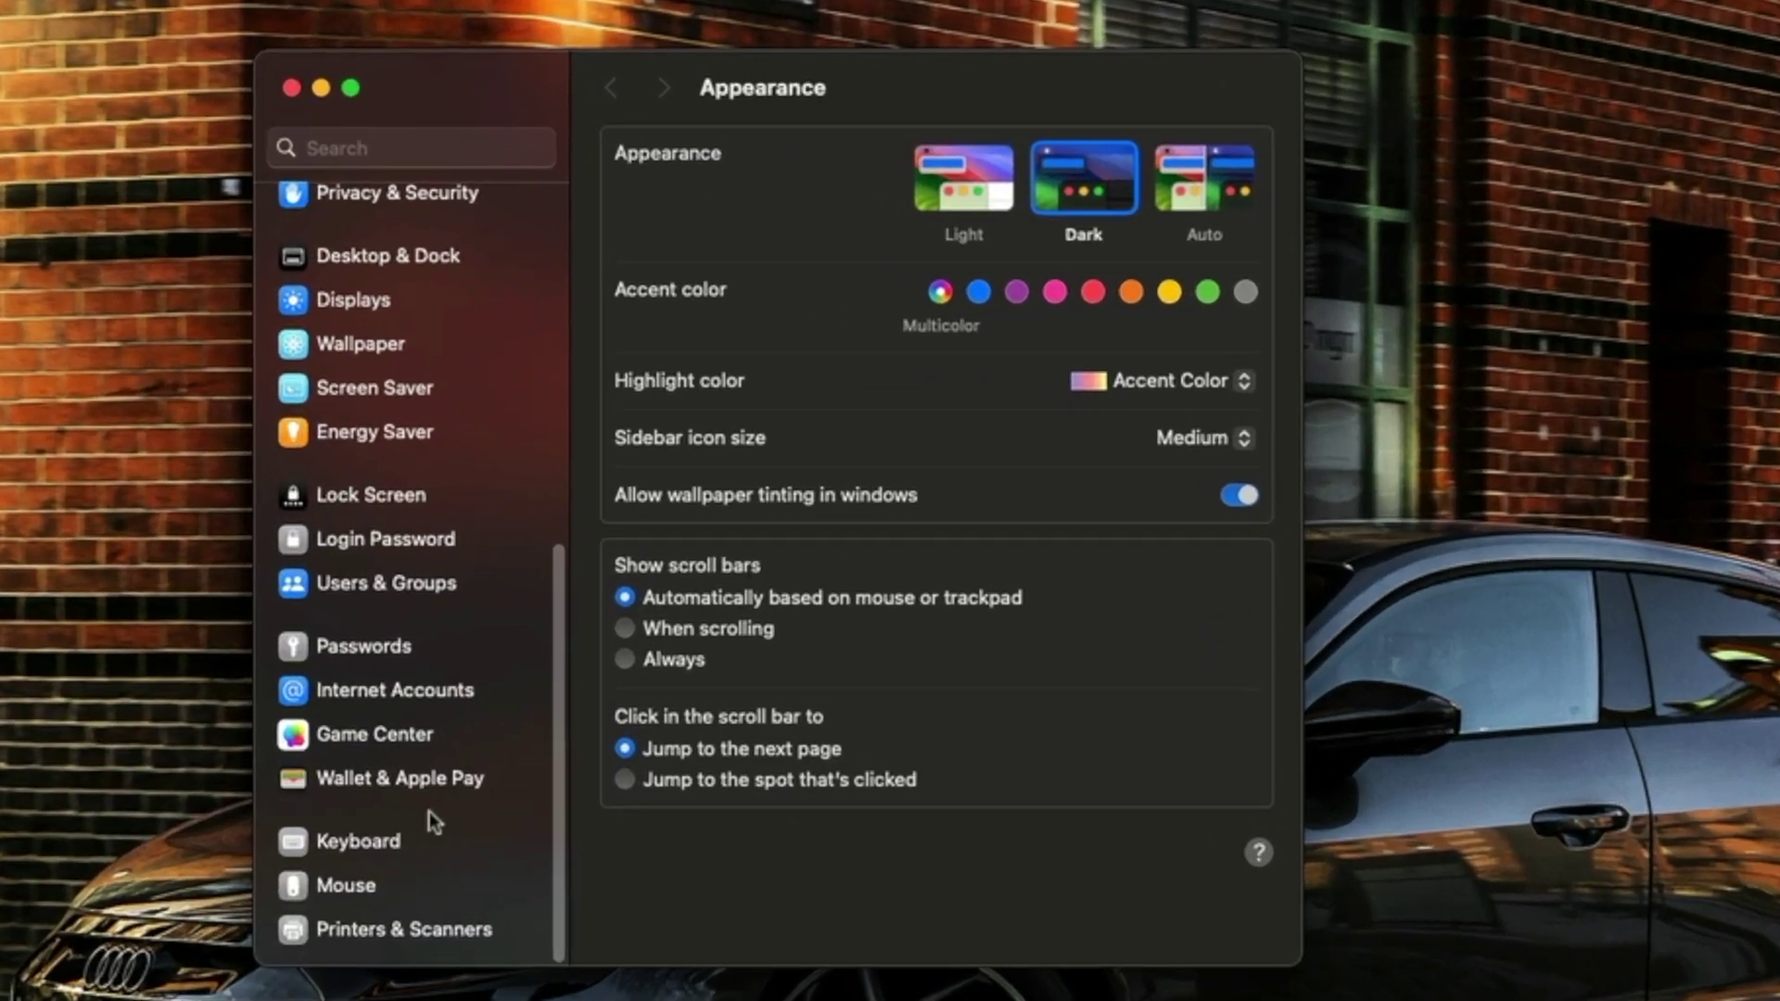
pyautogui.click(519, 724)
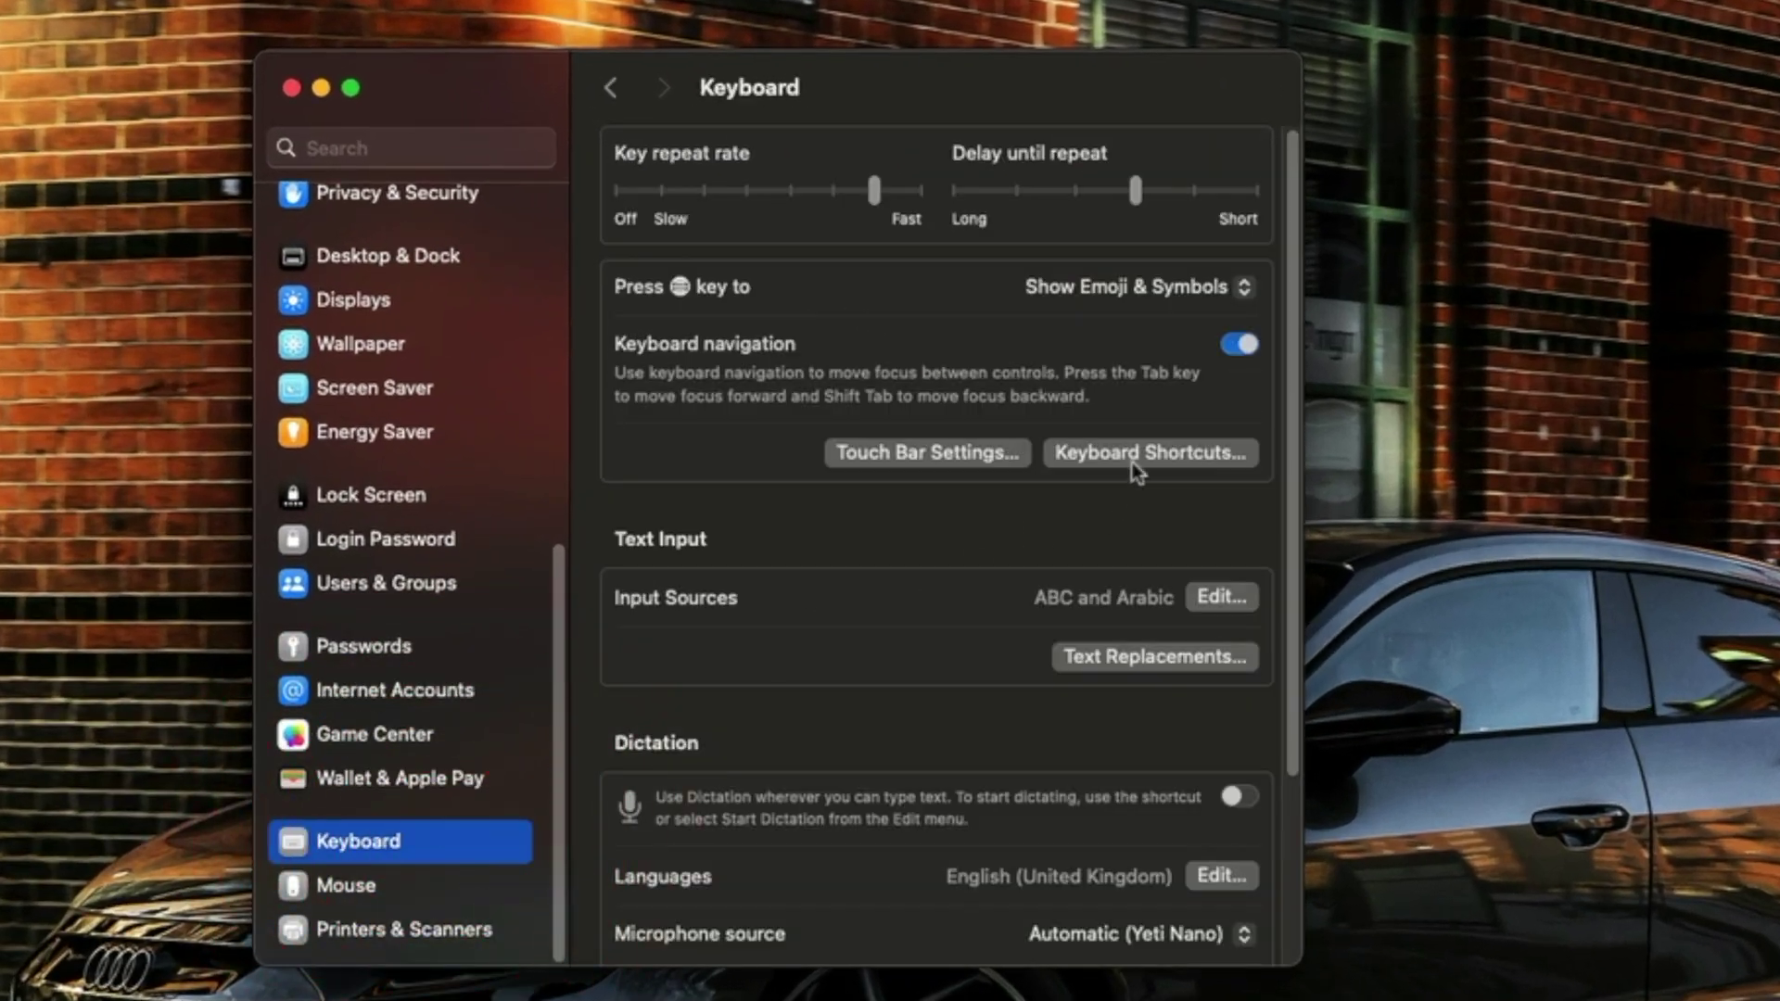
pyautogui.click(1022, 428)
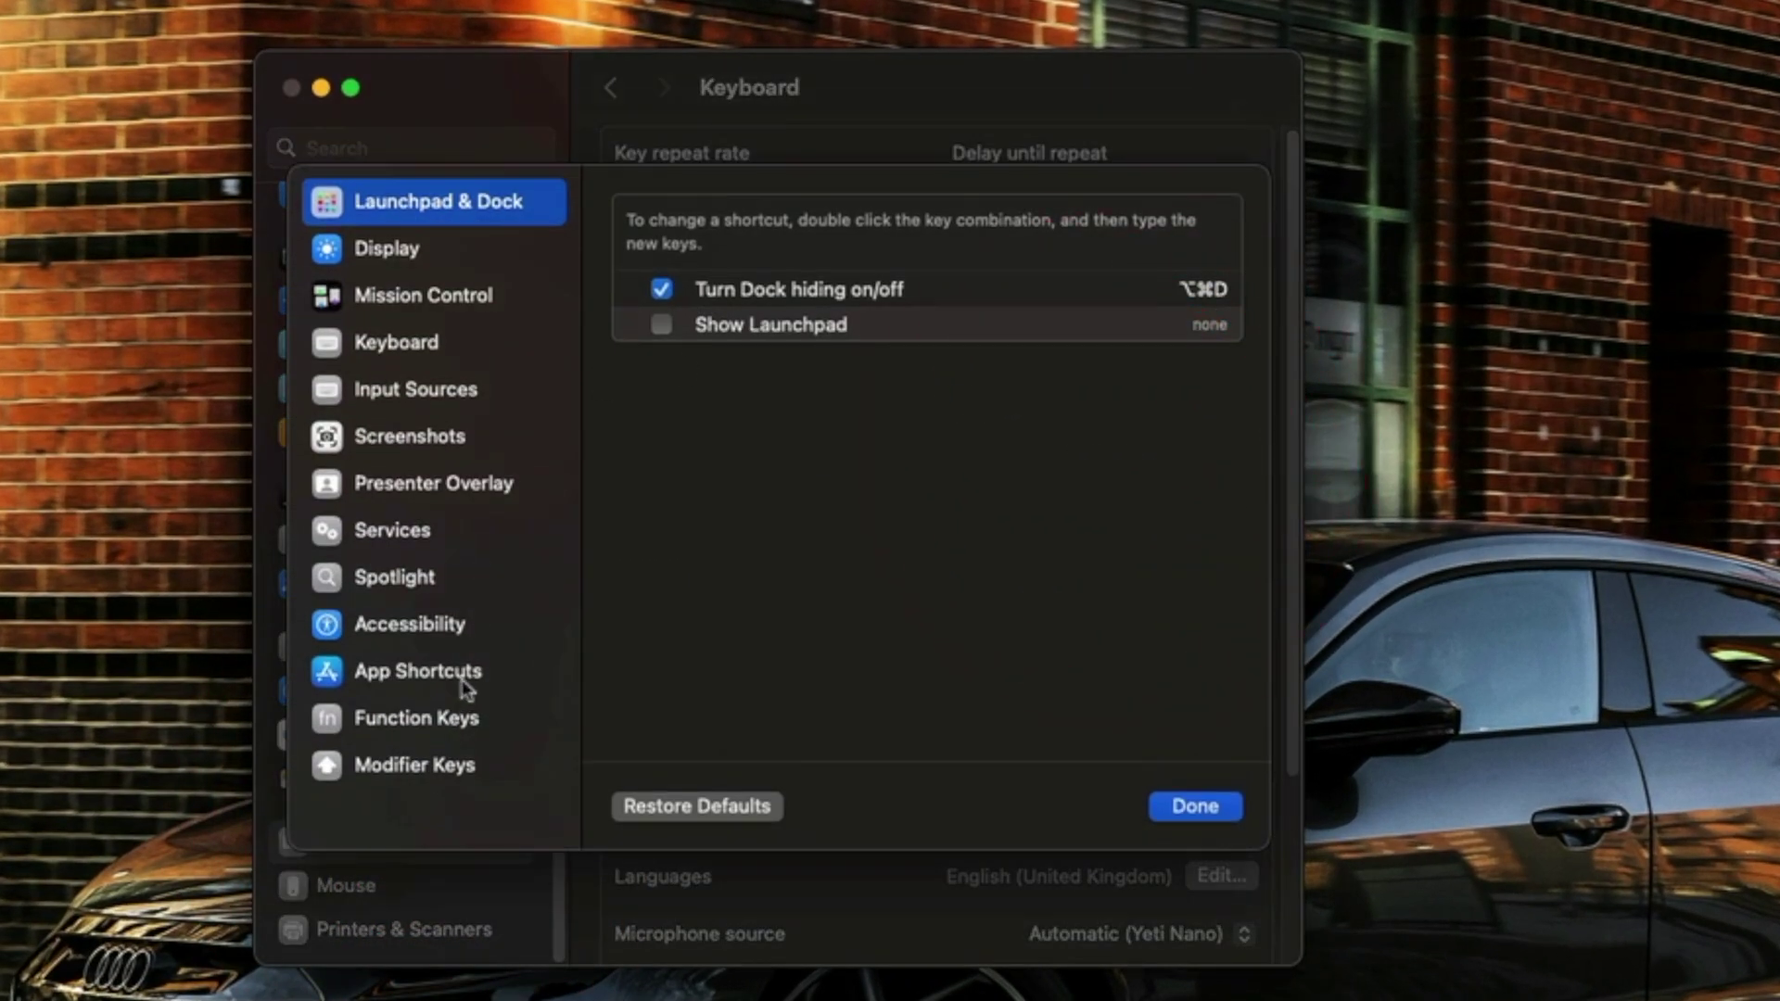
pyautogui.click(461, 679)
# - Expand the All Applications and Preview groups and add a new shortcut for All Applications
pyautogui.click(625, 290)
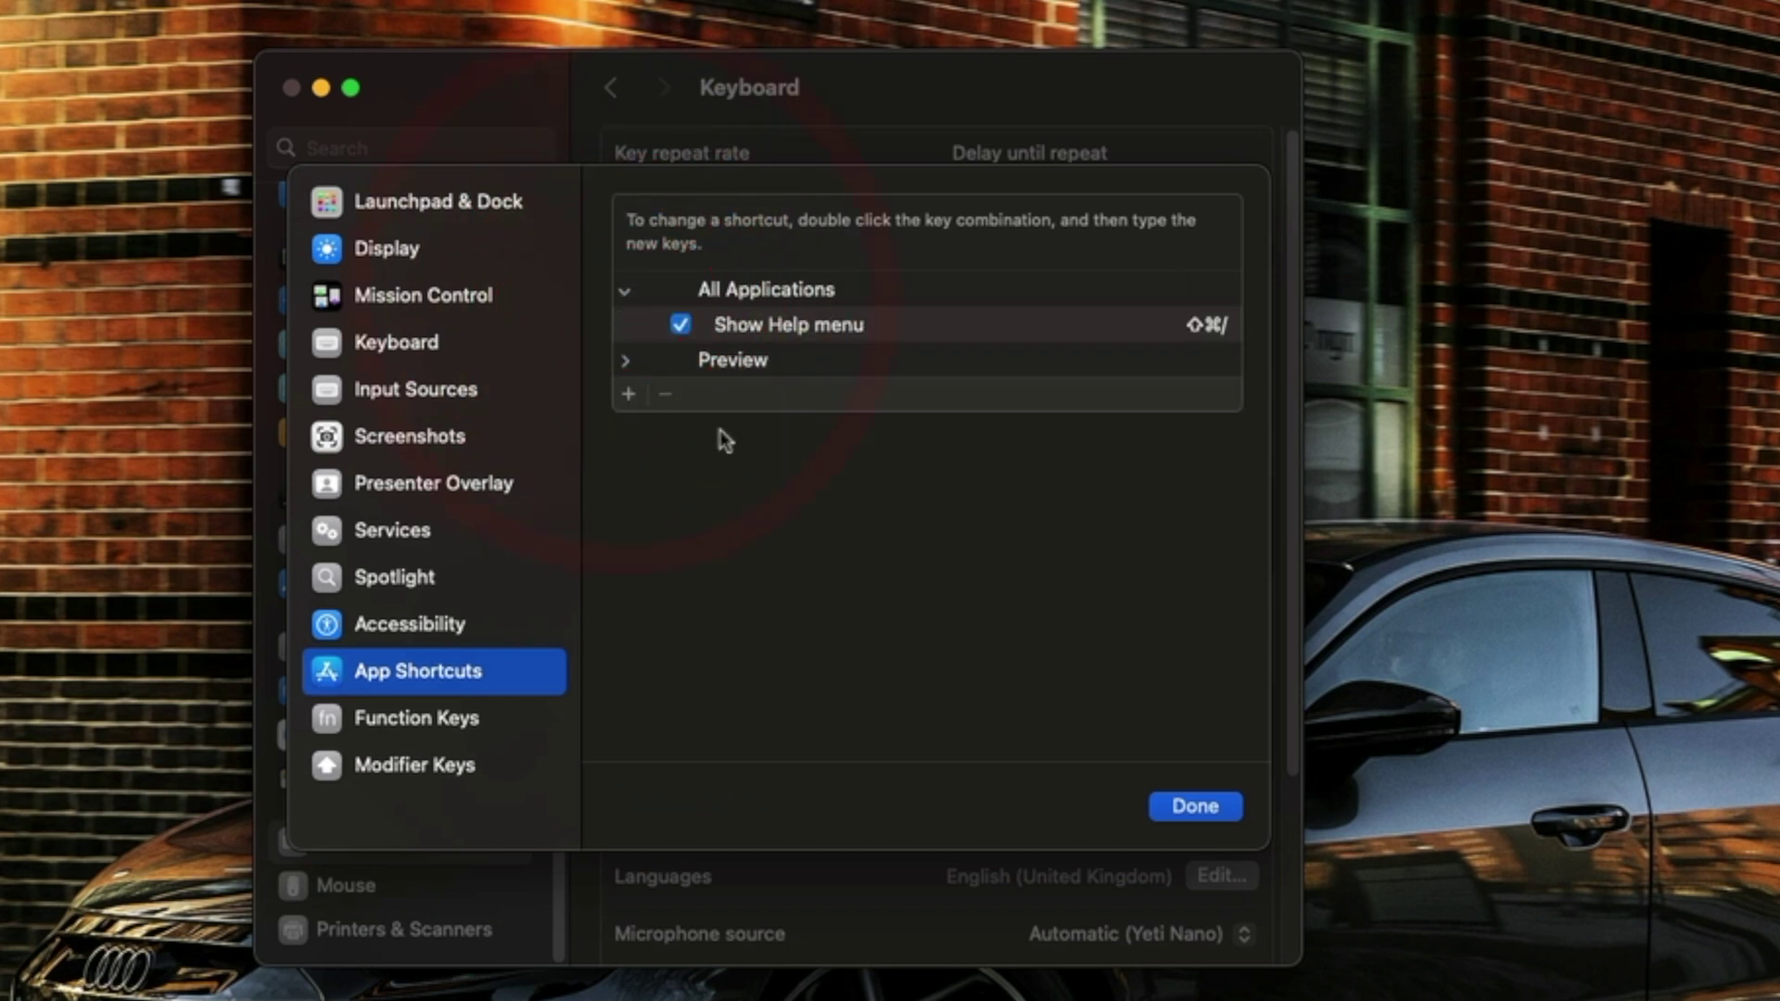
pyautogui.click(629, 362)
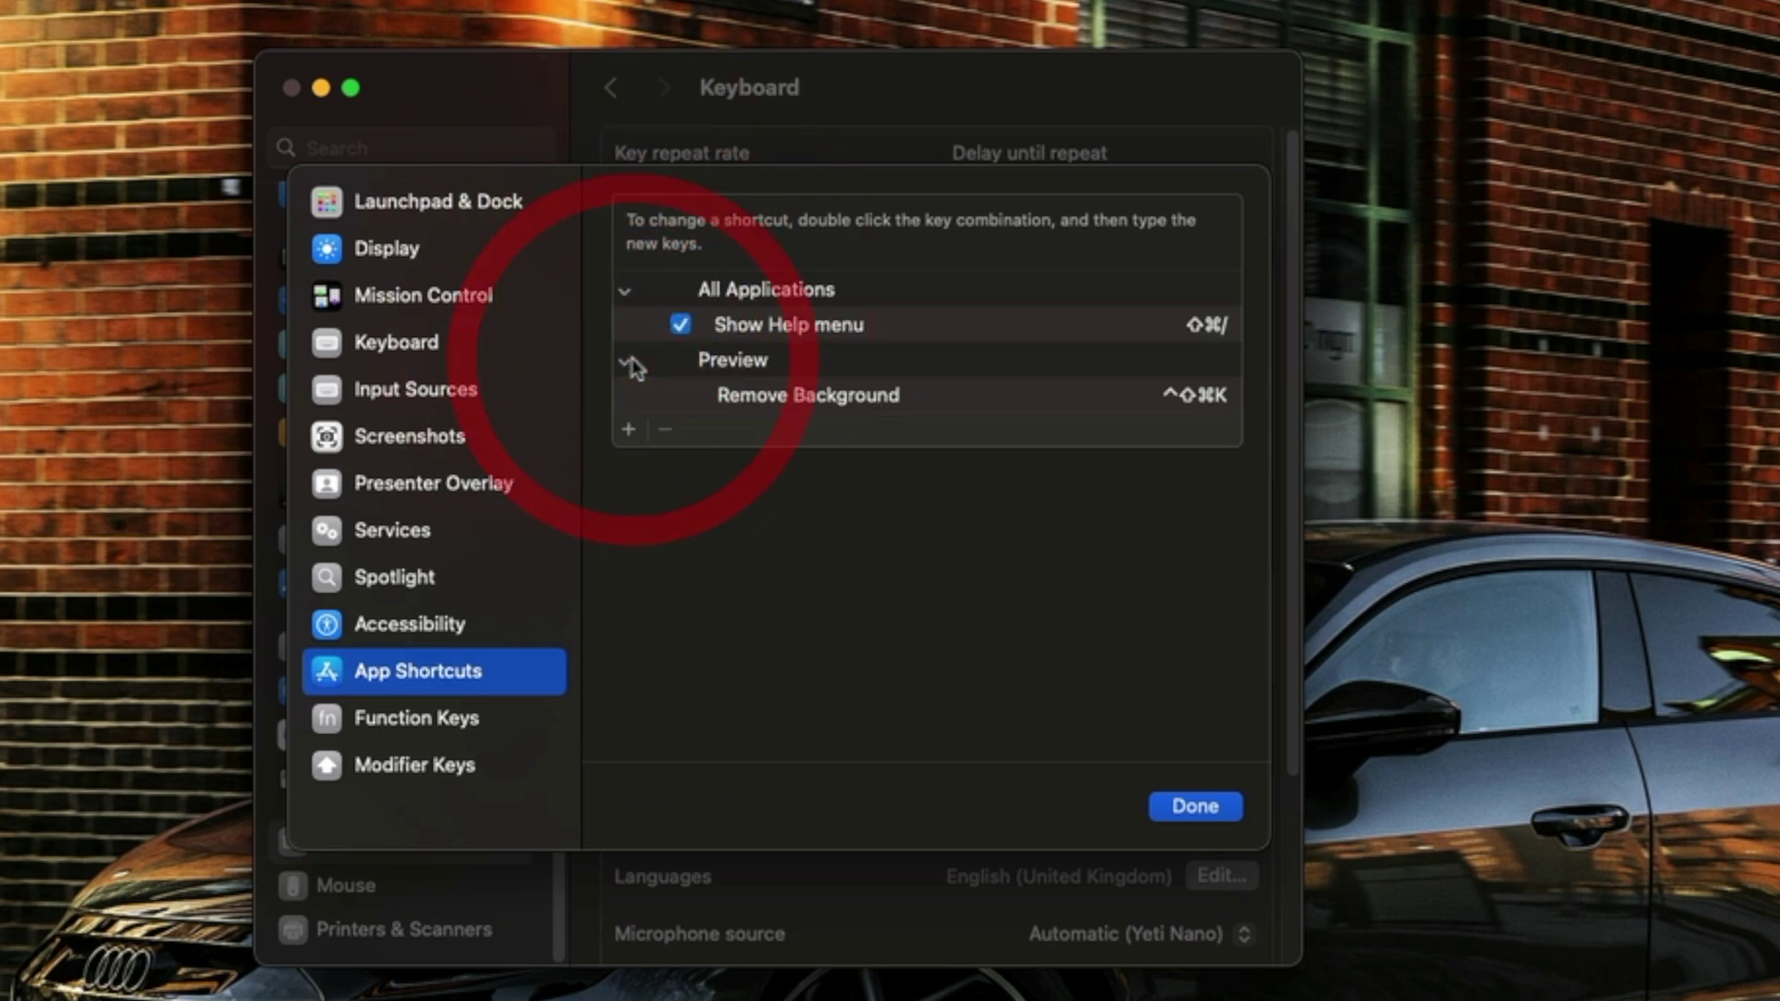
pyautogui.click(631, 430)
pyautogui.click(1013, 365)
pyautogui.click(1013, 360)
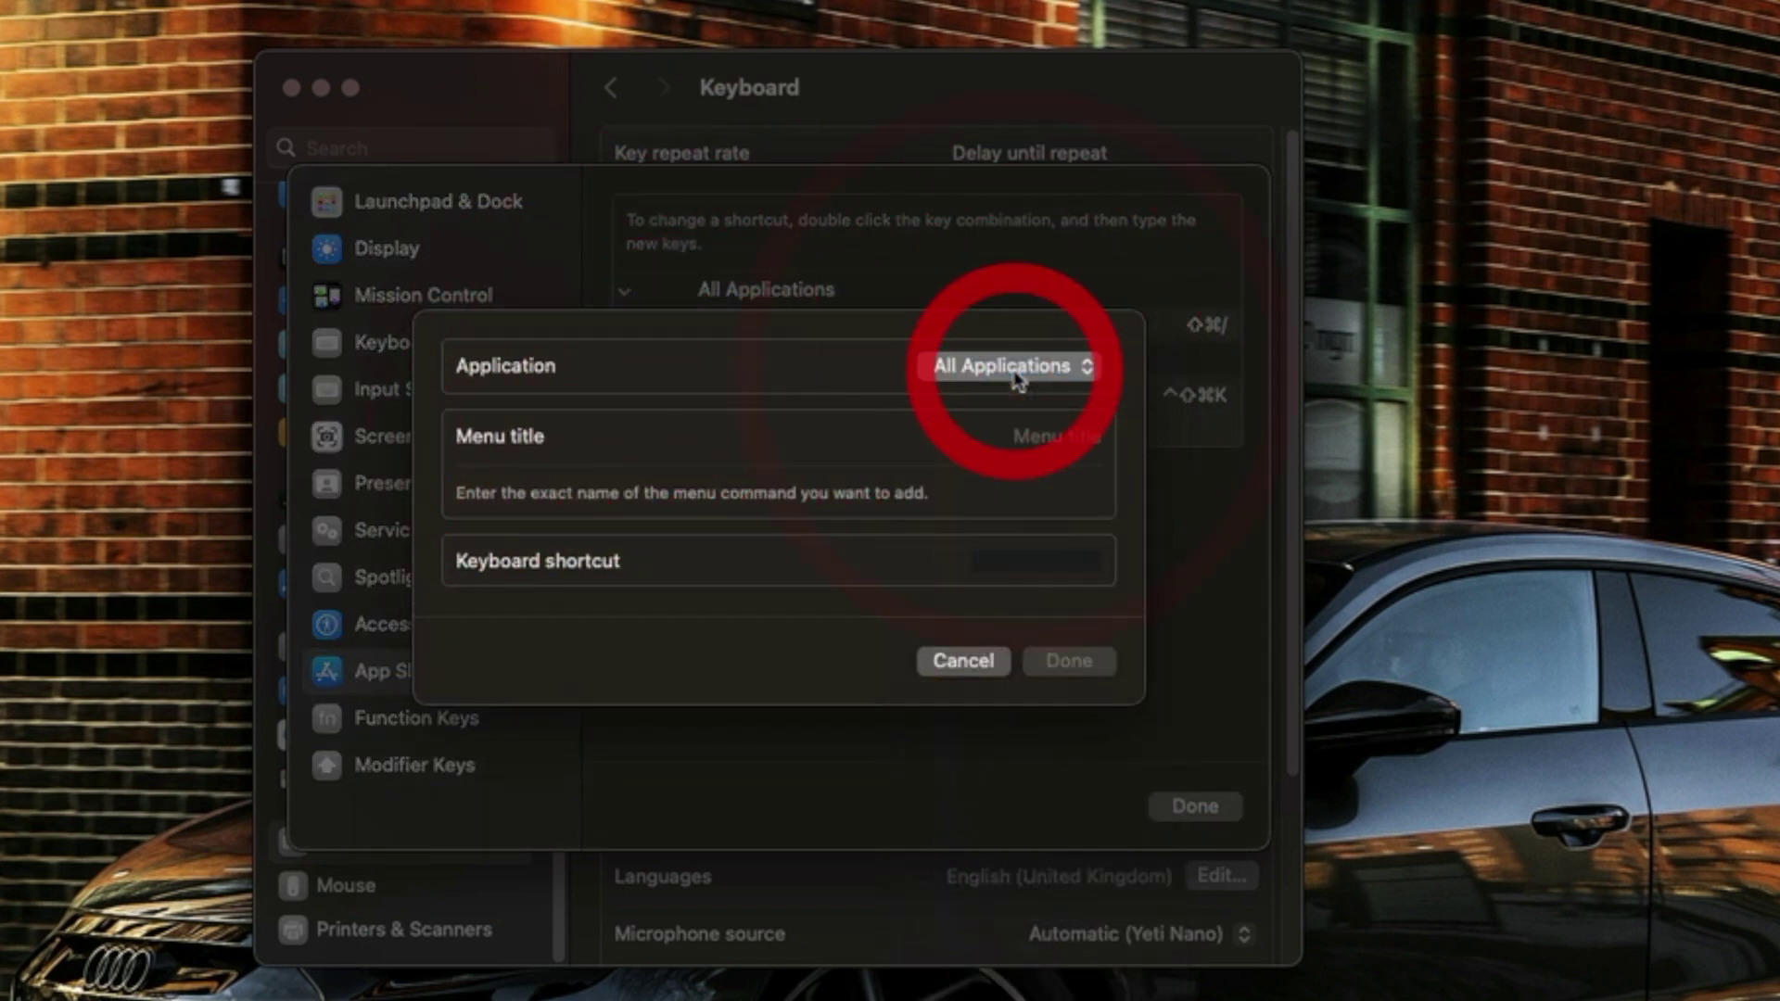
# - Assign ⇧⌘M to the exact 'Move to … iPad Mini' menu title for all applications
pyautogui.click(1052, 436)
pyautogui.click(151, 100)
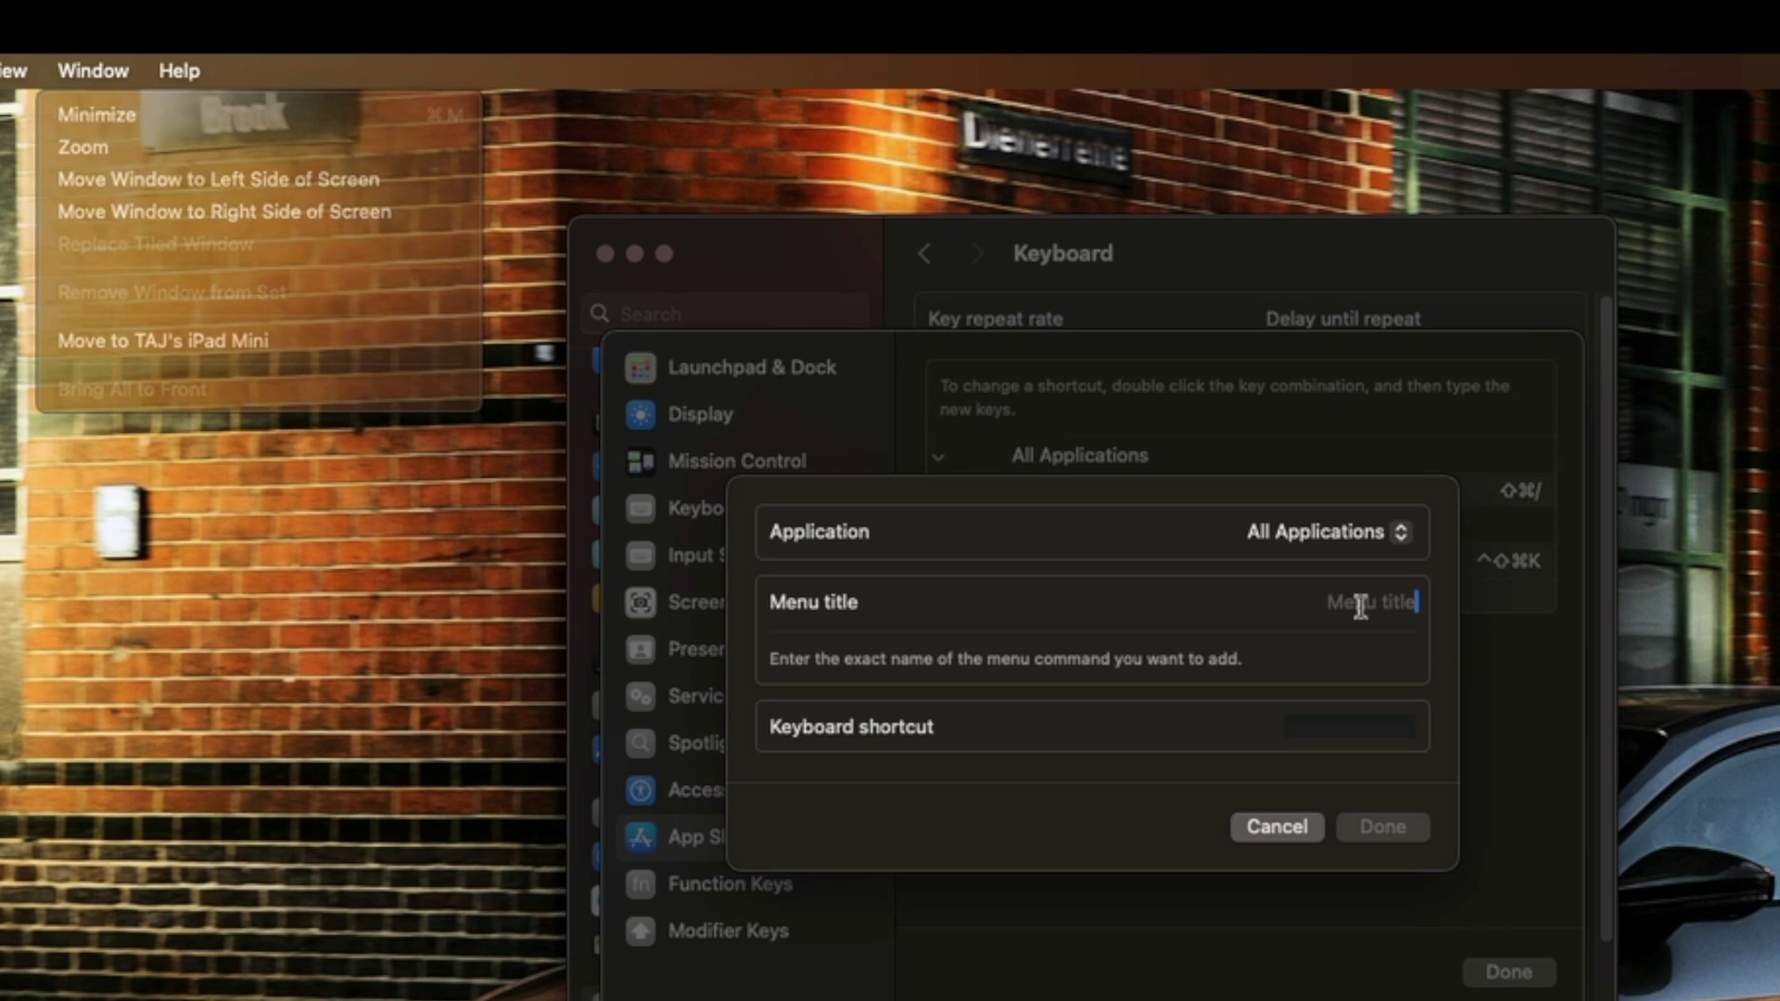
pyautogui.click(1418, 640)
pyautogui.write("Move to TAJ's")
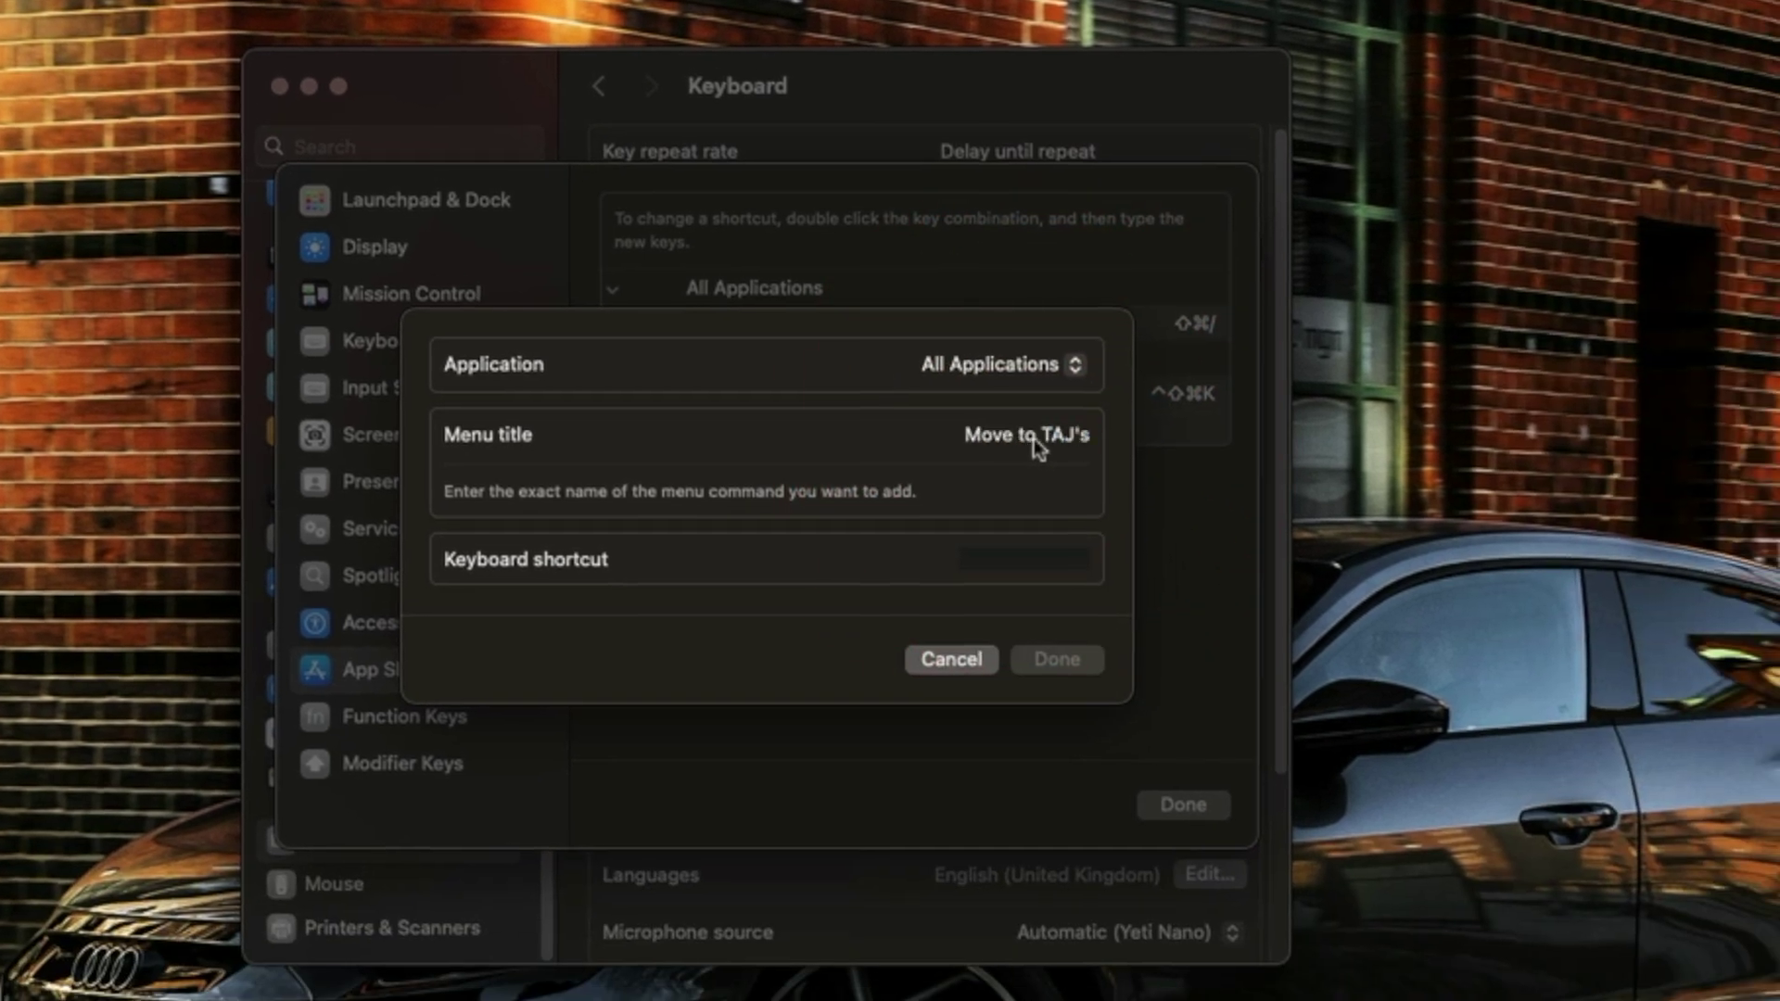
pyautogui.write(' iPad Mini')
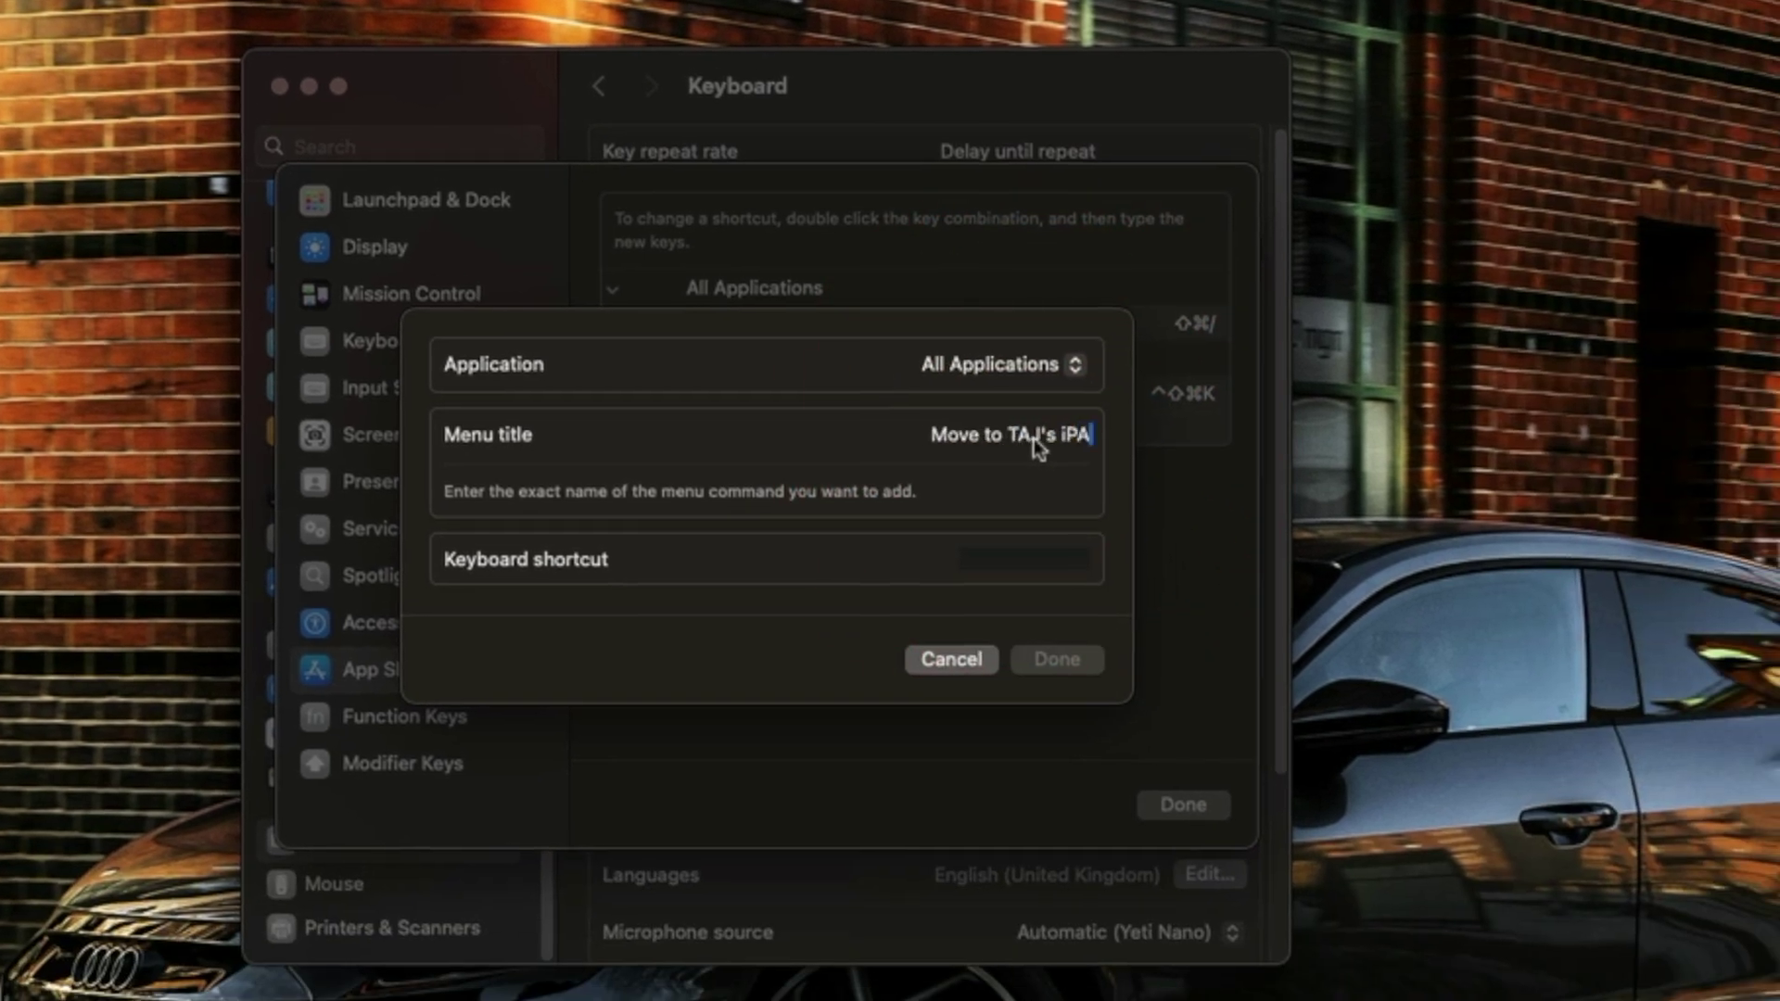
pyautogui.click(1076, 558)
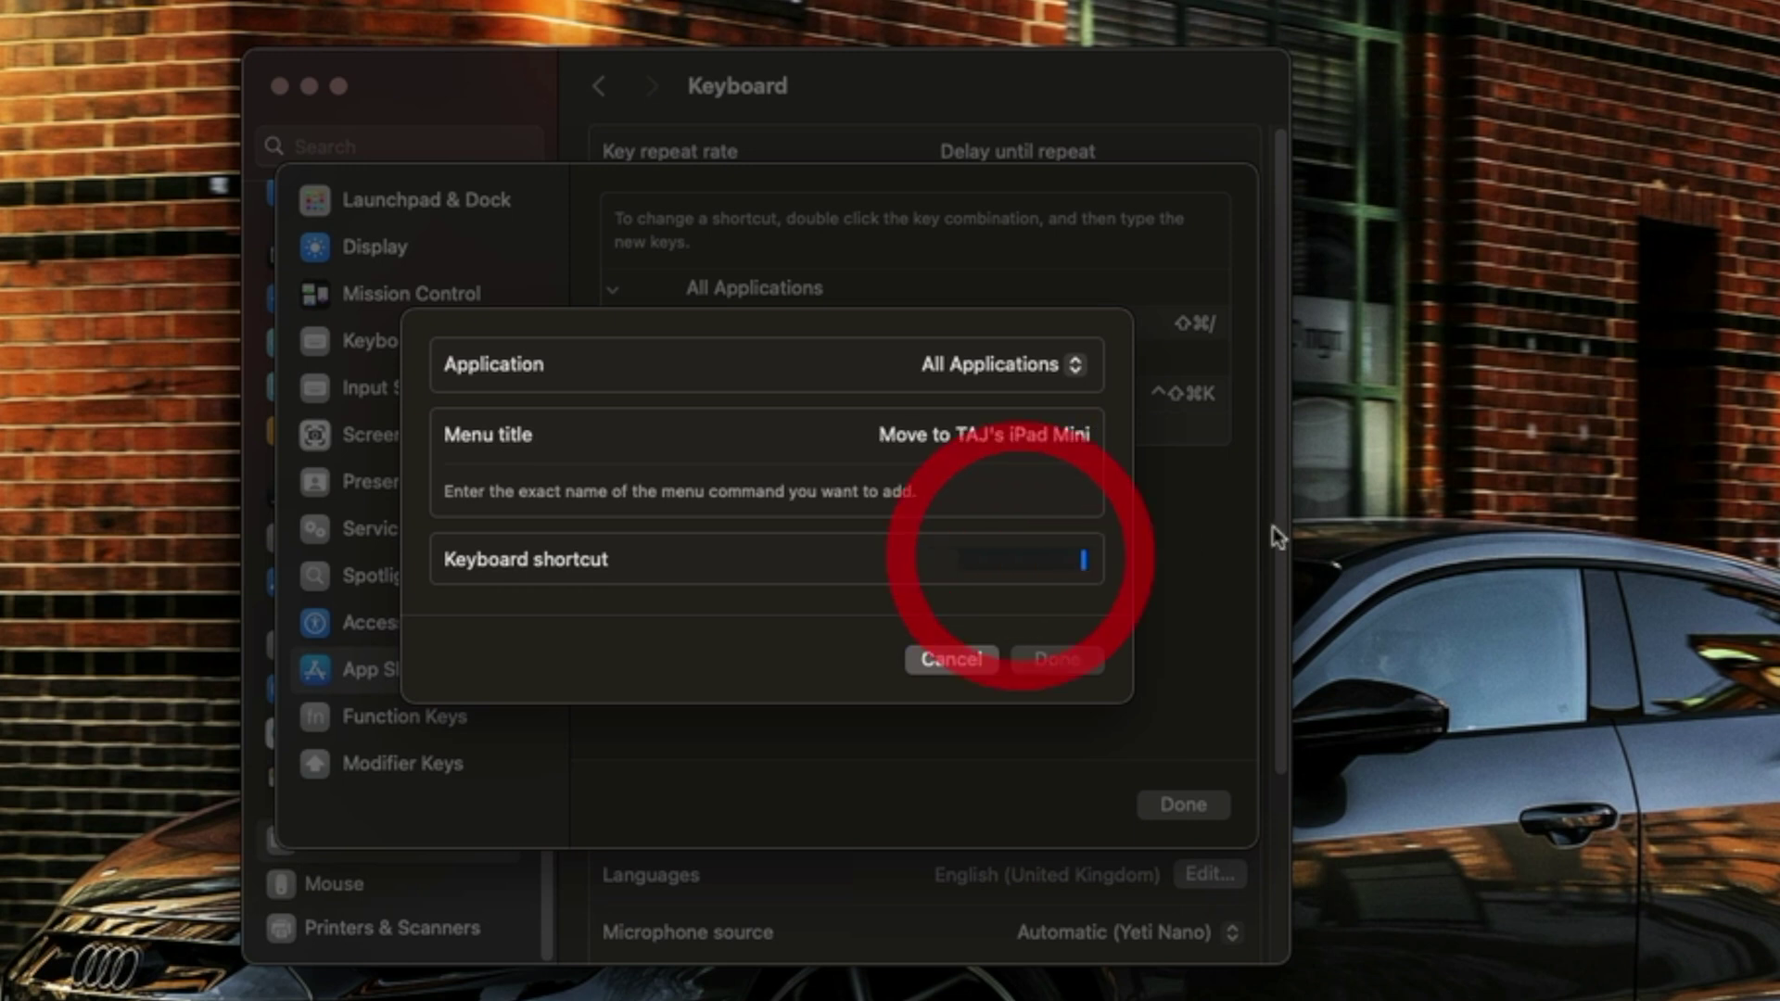
pyautogui.press('shift+super+m')
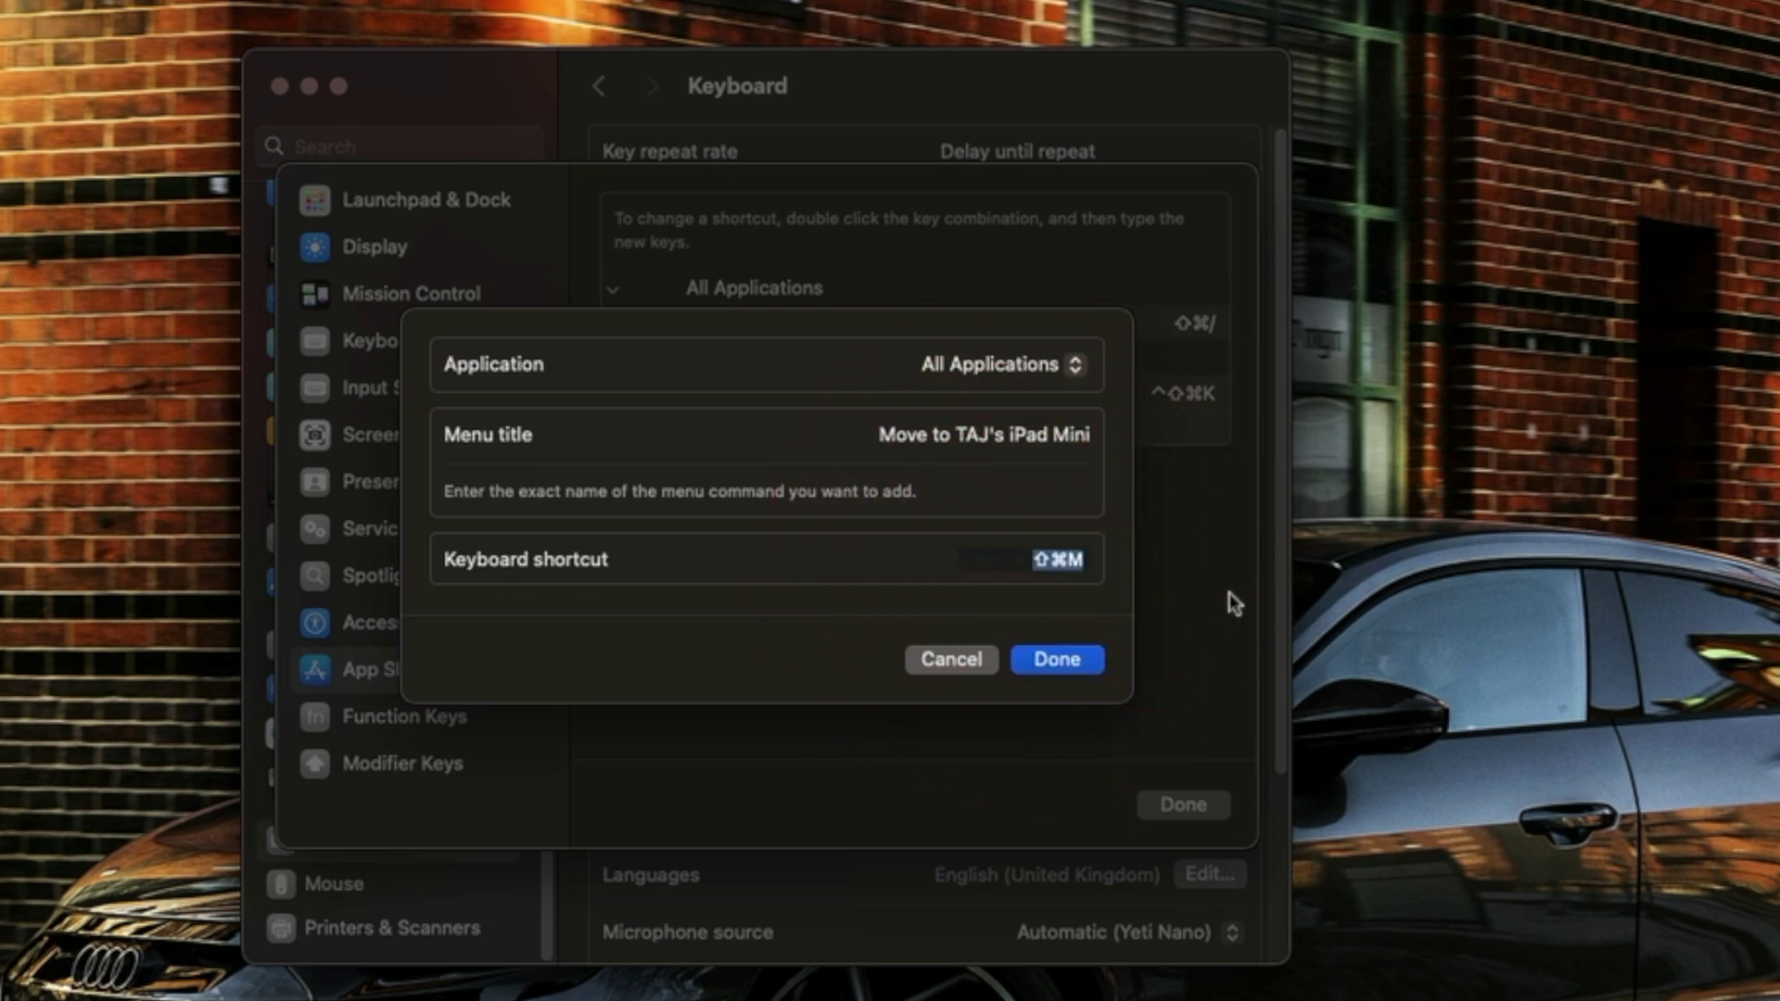
pyautogui.click(1076, 660)
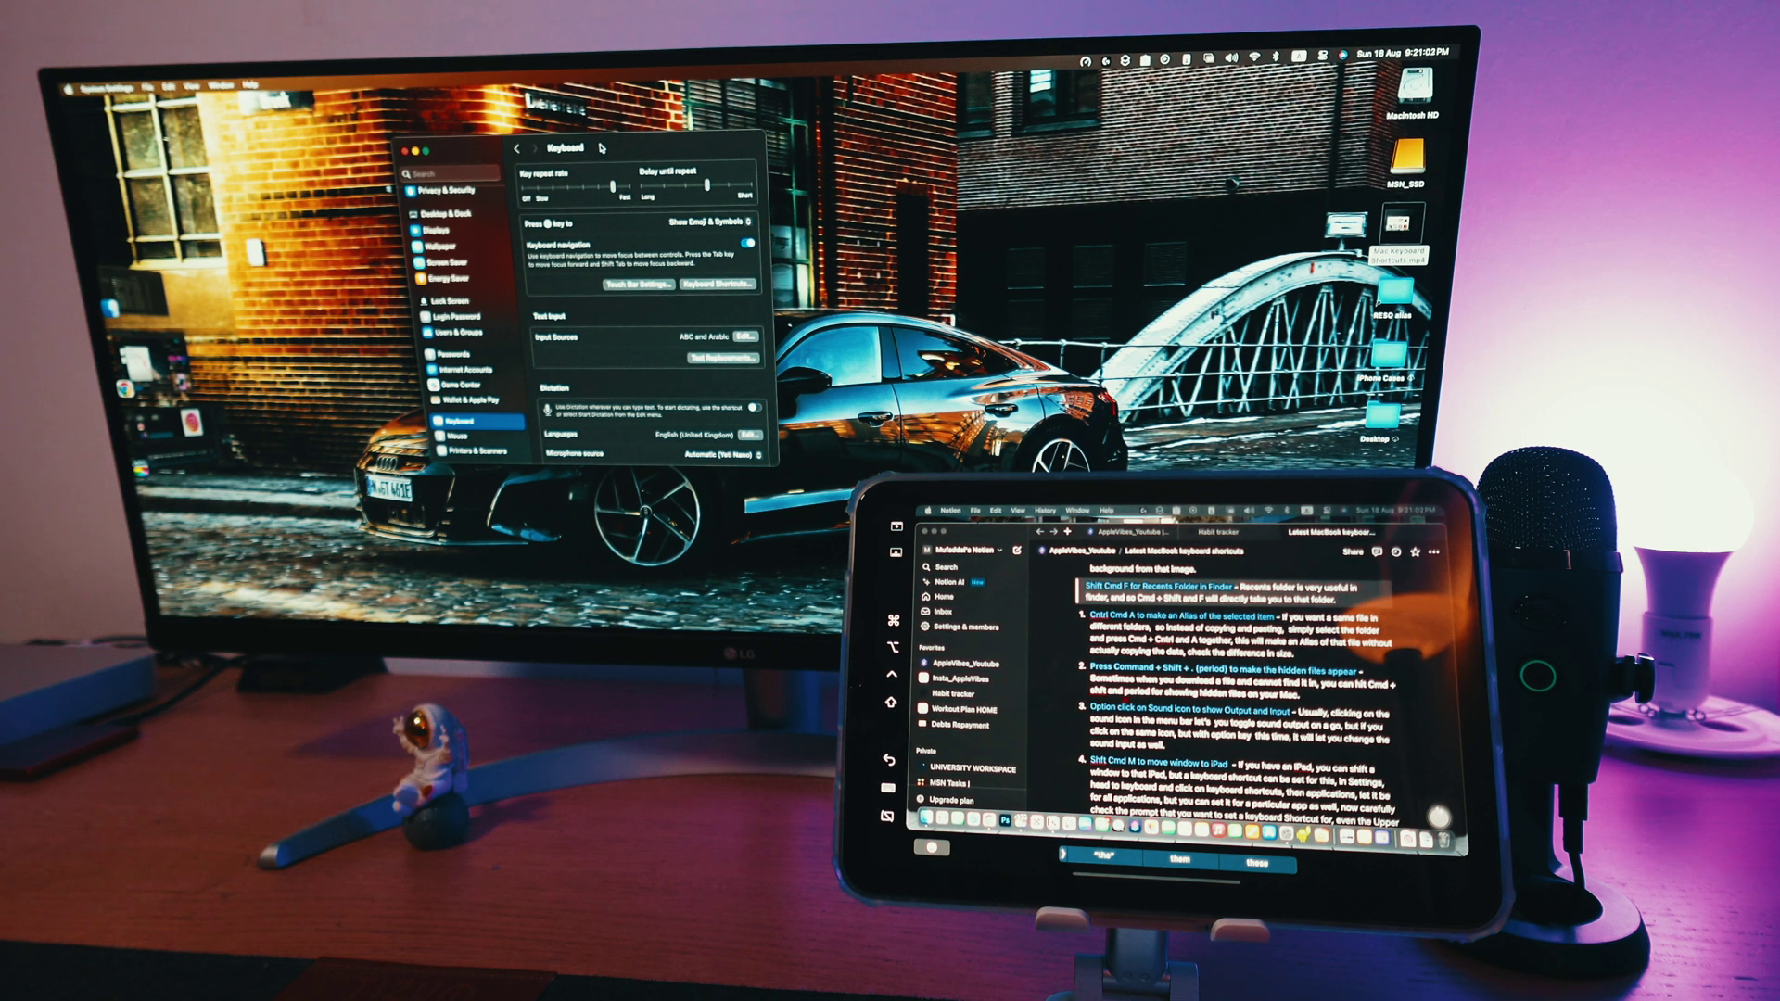
# - Use the new ⇧⌘M shortcut to send the Keyboard settings window to the iPad
pyautogui.press('super+shift+m')
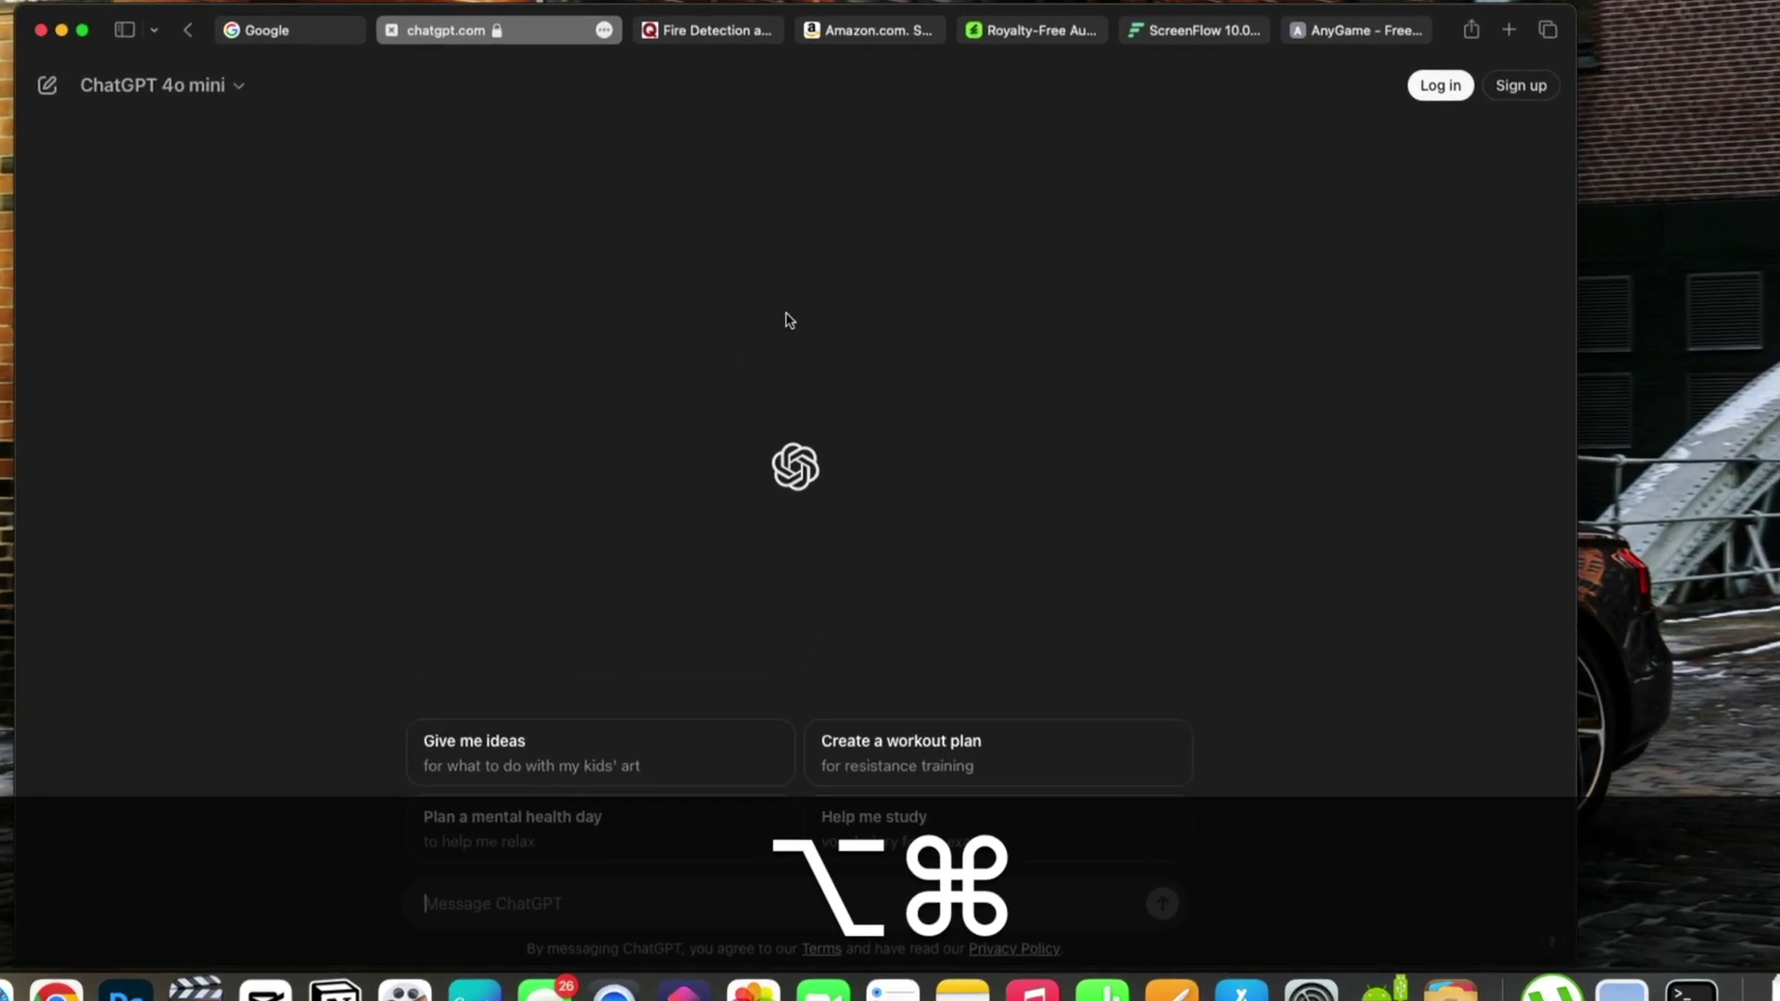
# - Close all Safari tabs except chatgpt.com with ⌥⌘W
pyautogui.press('alt+super+w')
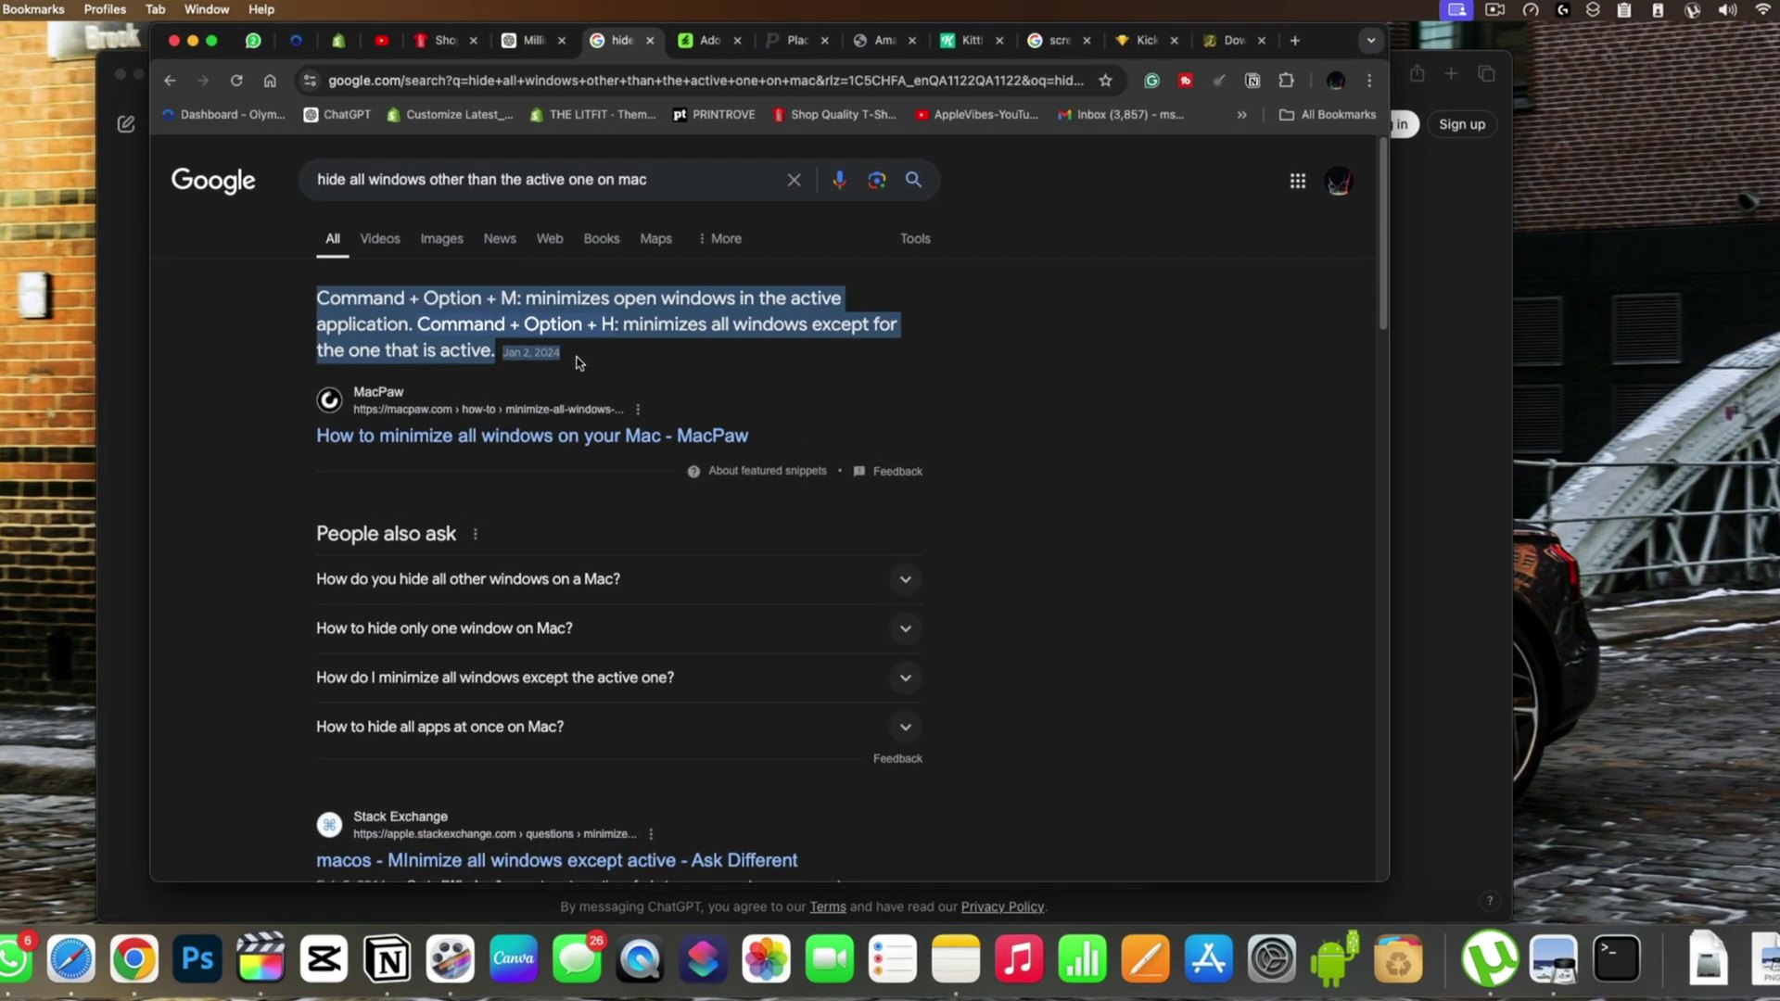
# - Make a sticky note from the selected snippet with ⇧⌘Y and move the other note to the right edge
pyautogui.press('super')
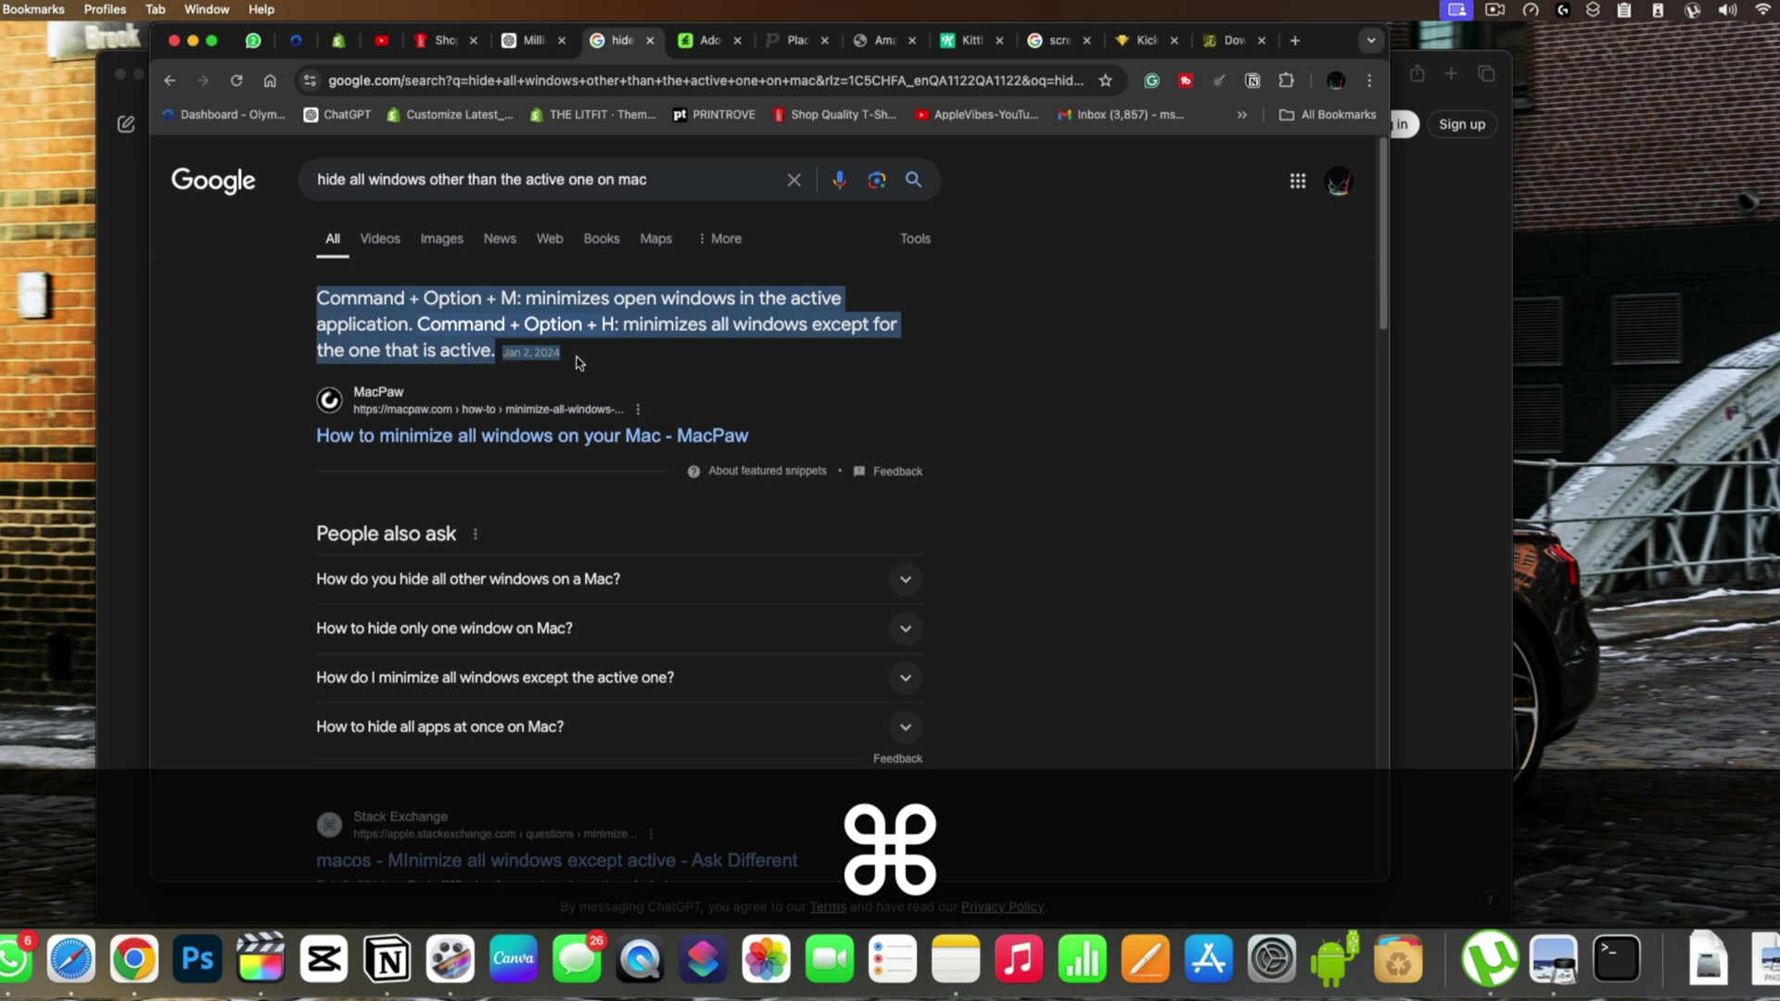
pyautogui.press('shift+super+y')
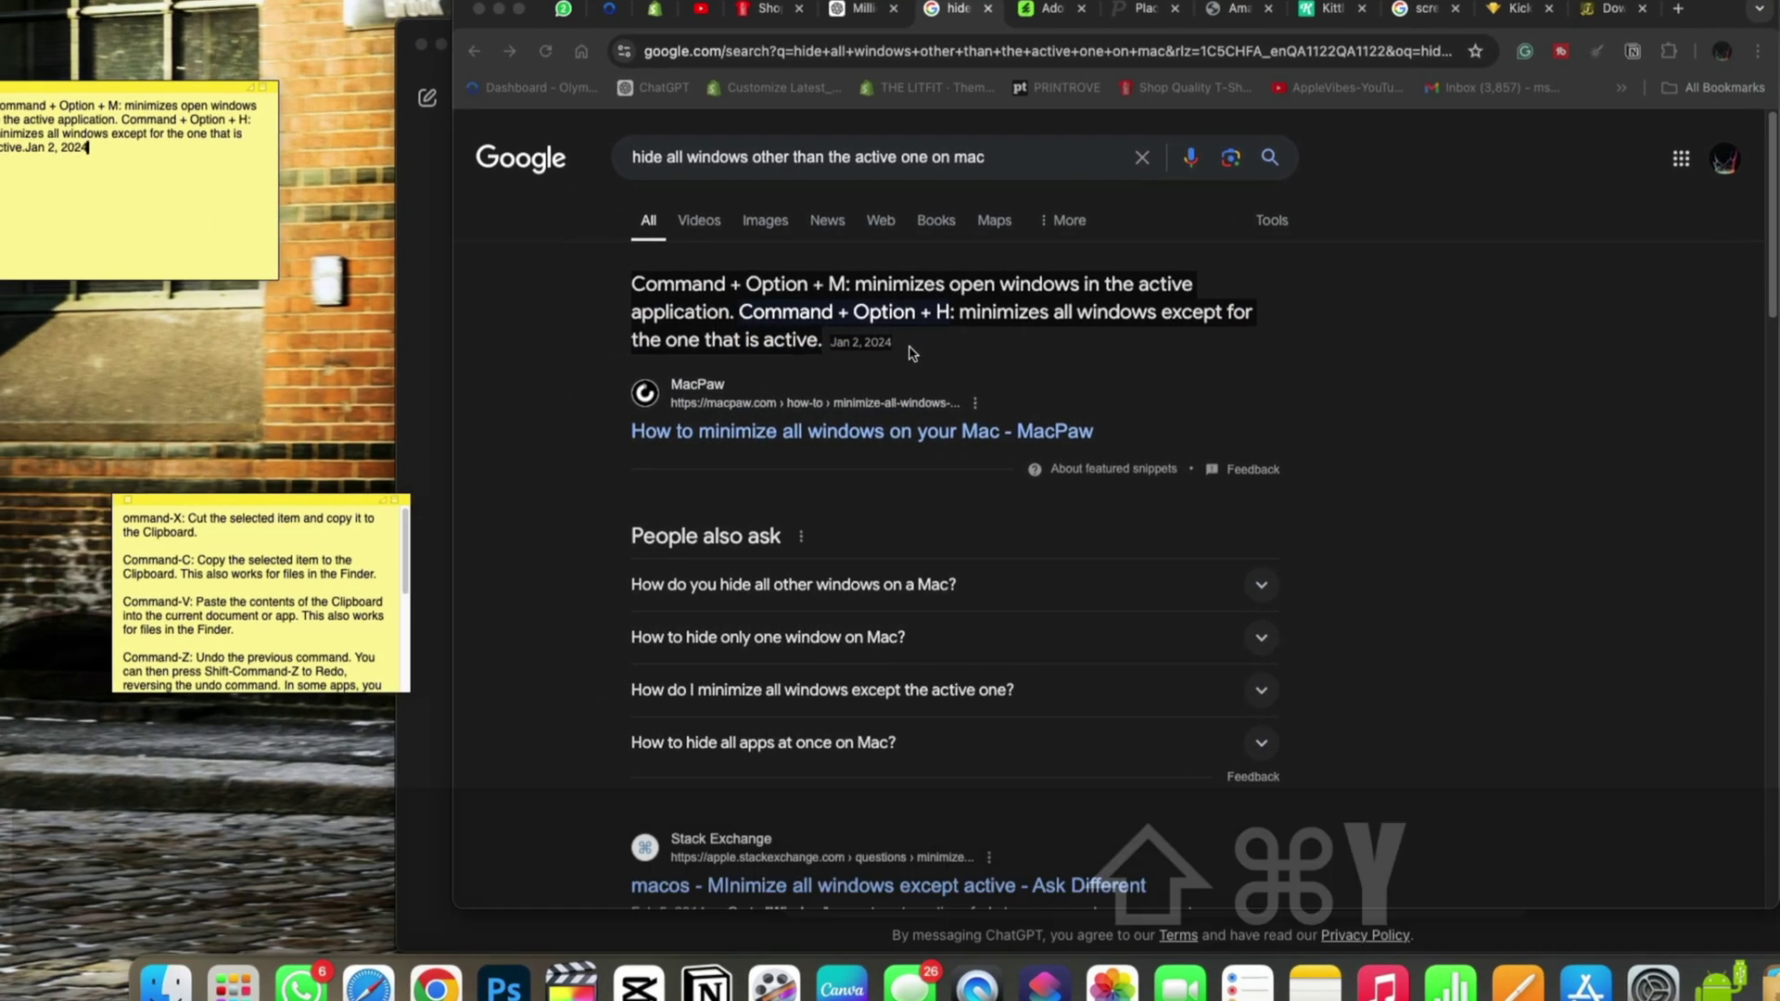
pyautogui.moveTo(331, 495); pyautogui.dragTo(1776, 317)
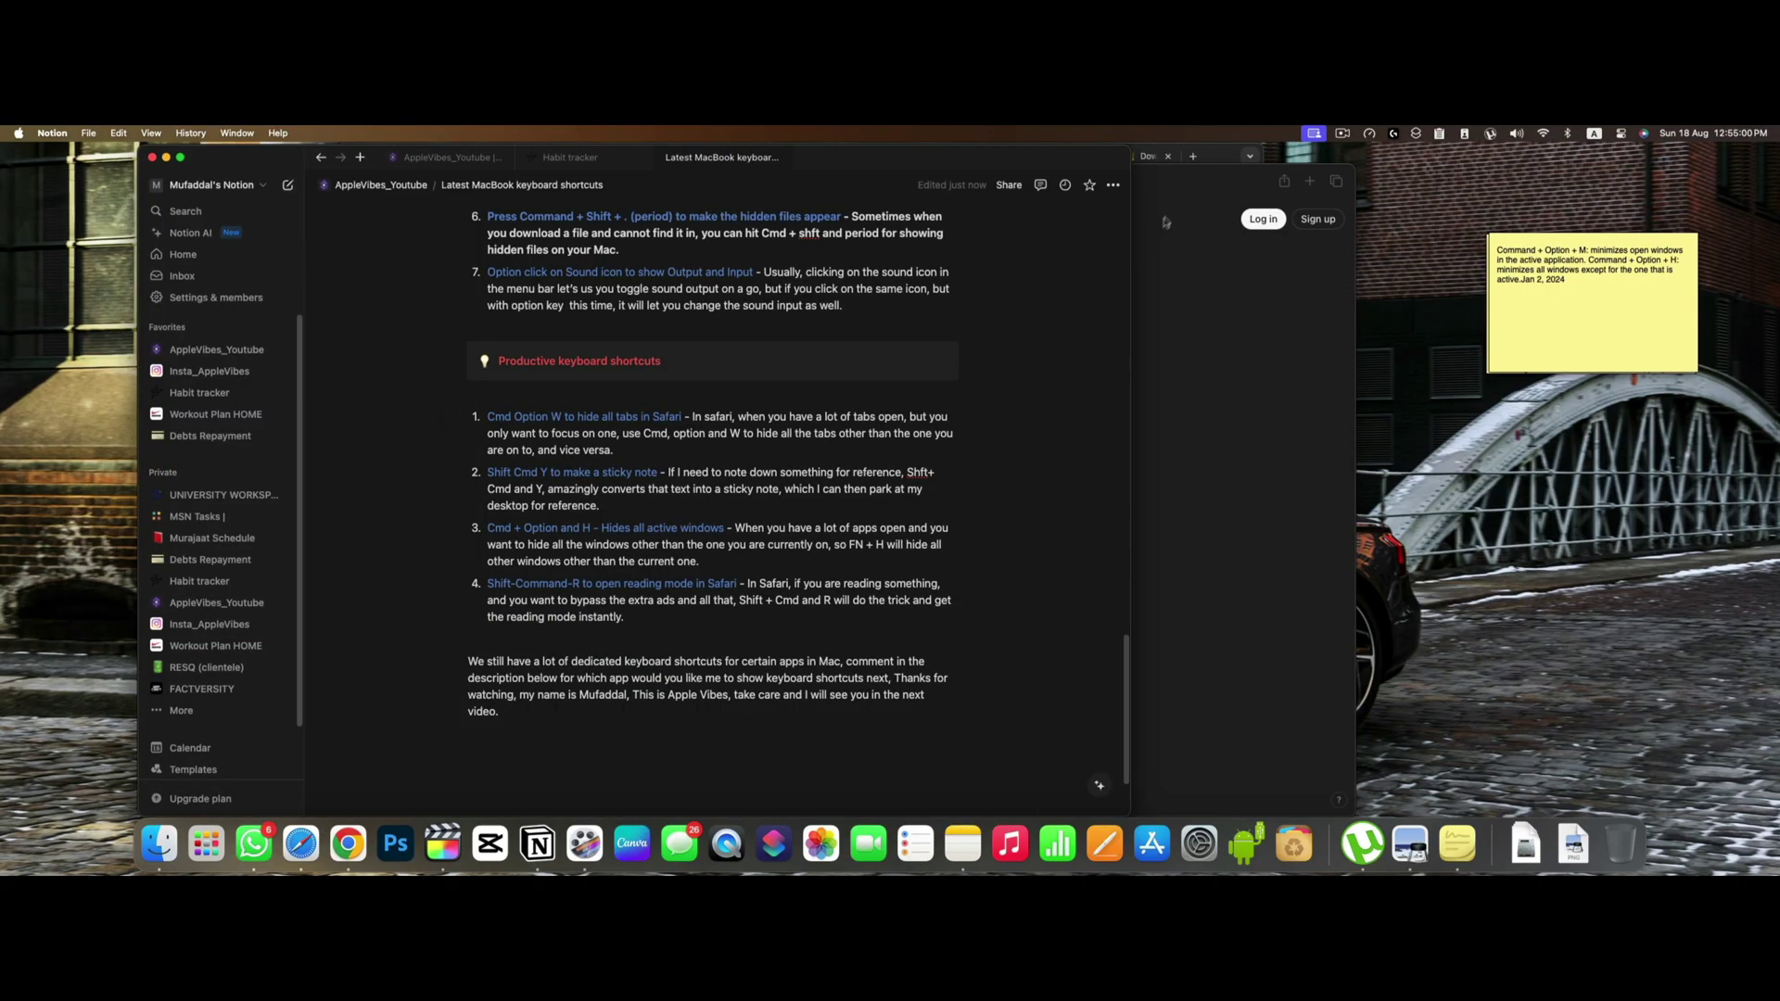
# - Bring the Notion shortcuts page to the front and hide all other apps with ⌥⌘H
pyautogui.click(1165, 222)
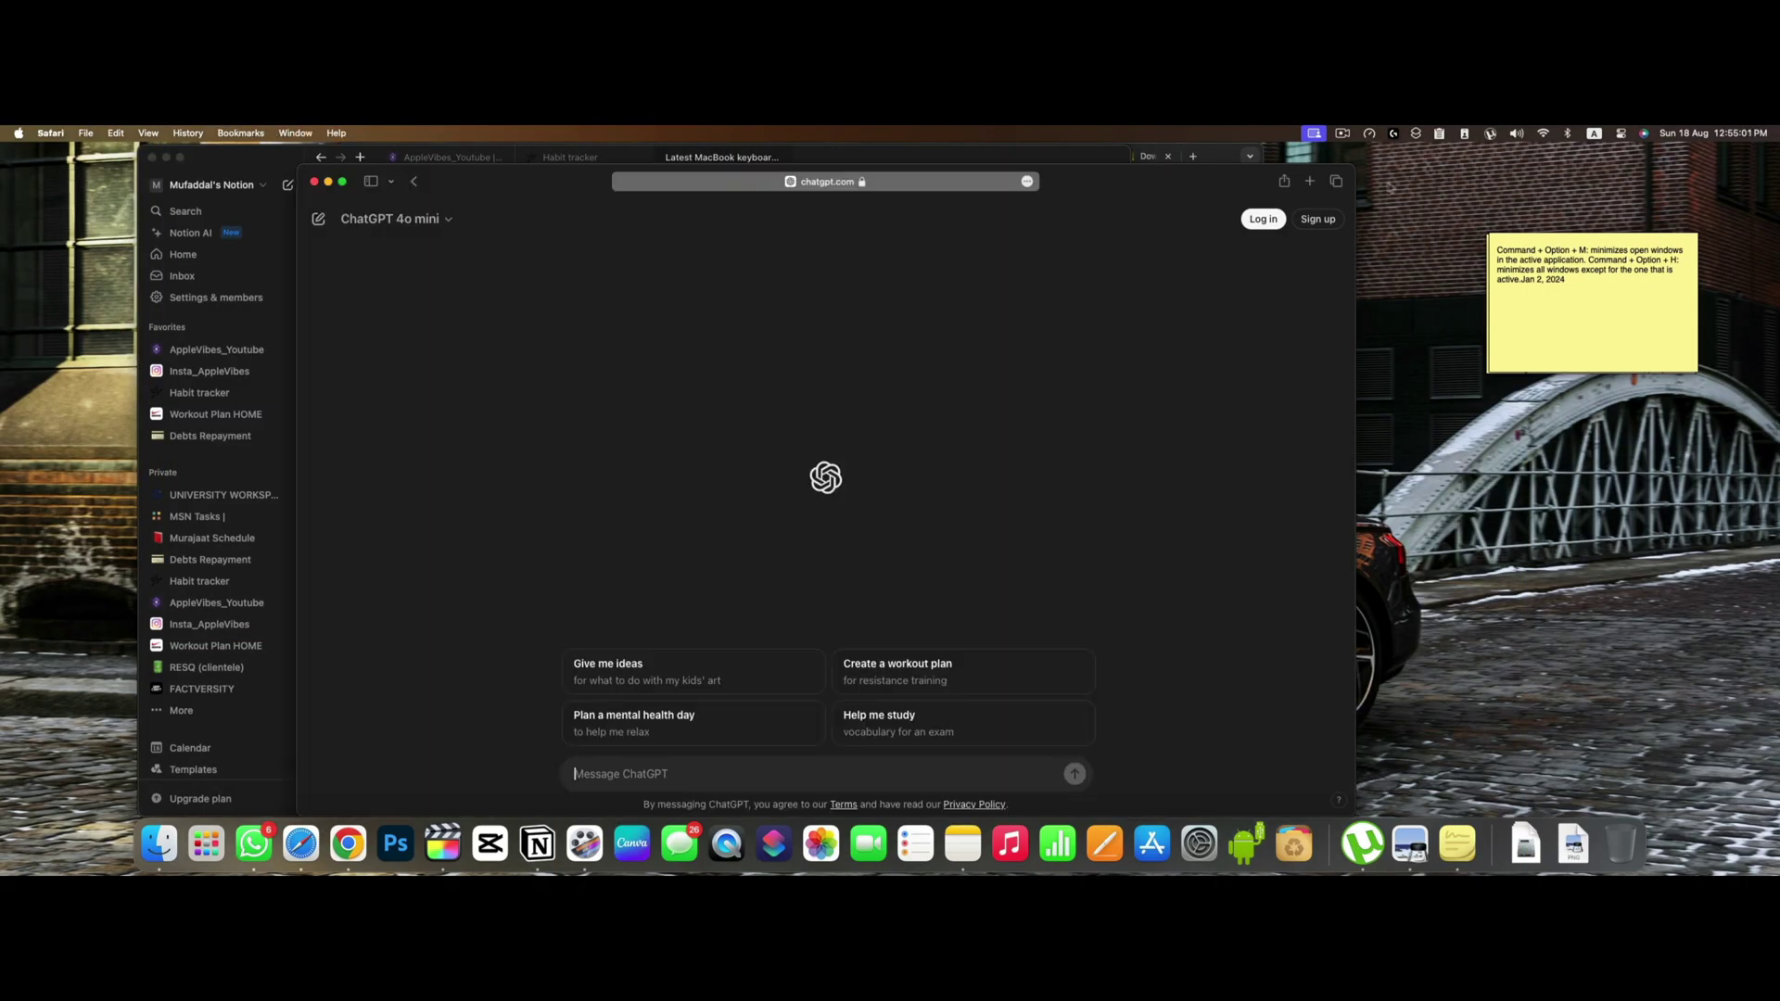
pyautogui.moveTo(1252, 180); pyautogui.dragTo(1551, 194)
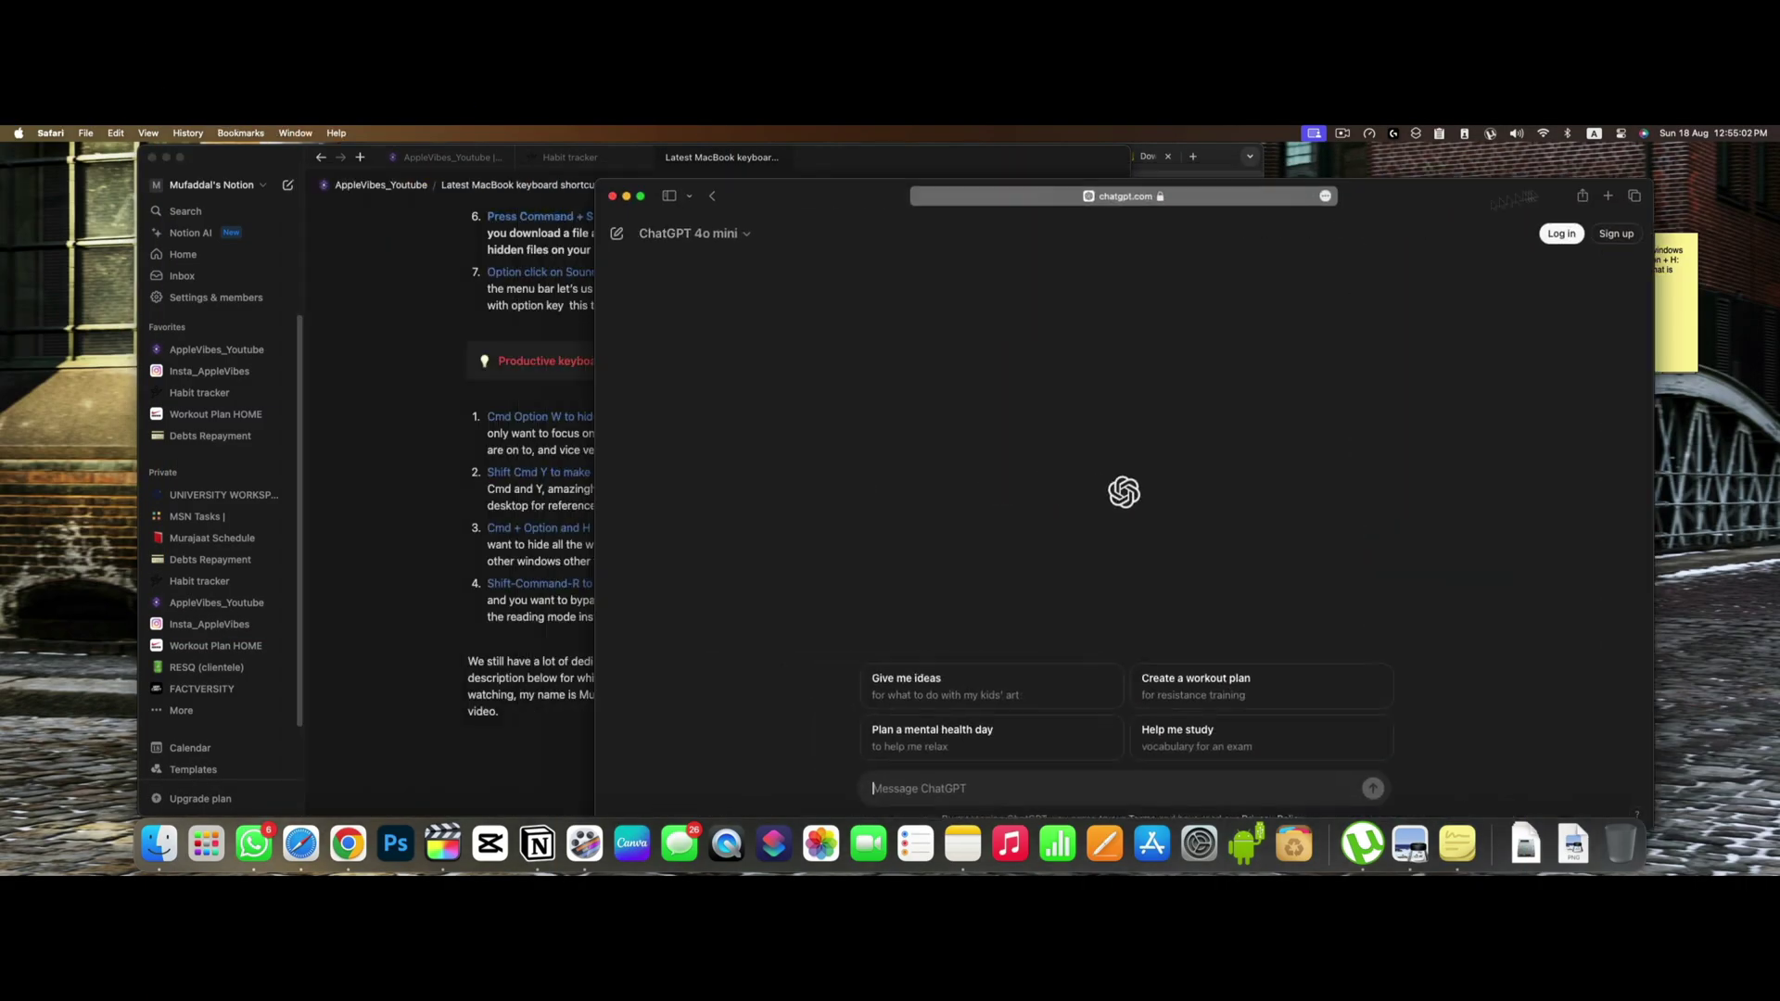
pyautogui.click(159, 844)
pyautogui.click(1222, 152)
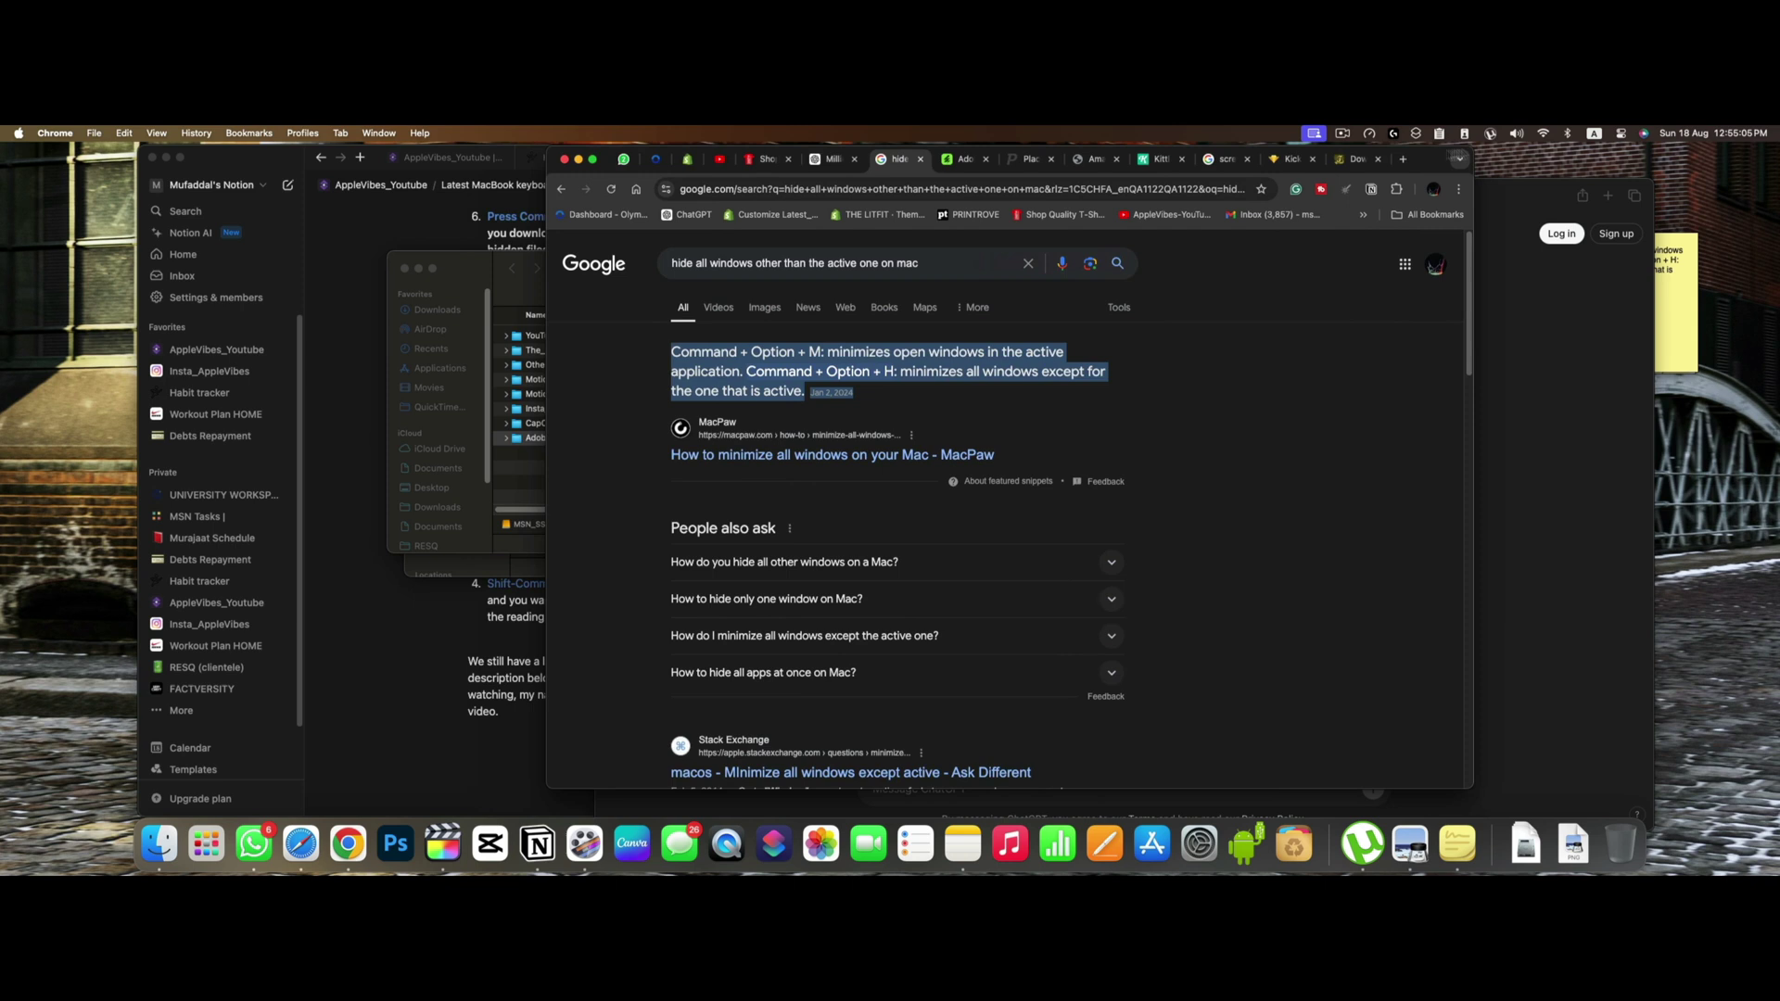
pyautogui.click(719, 361)
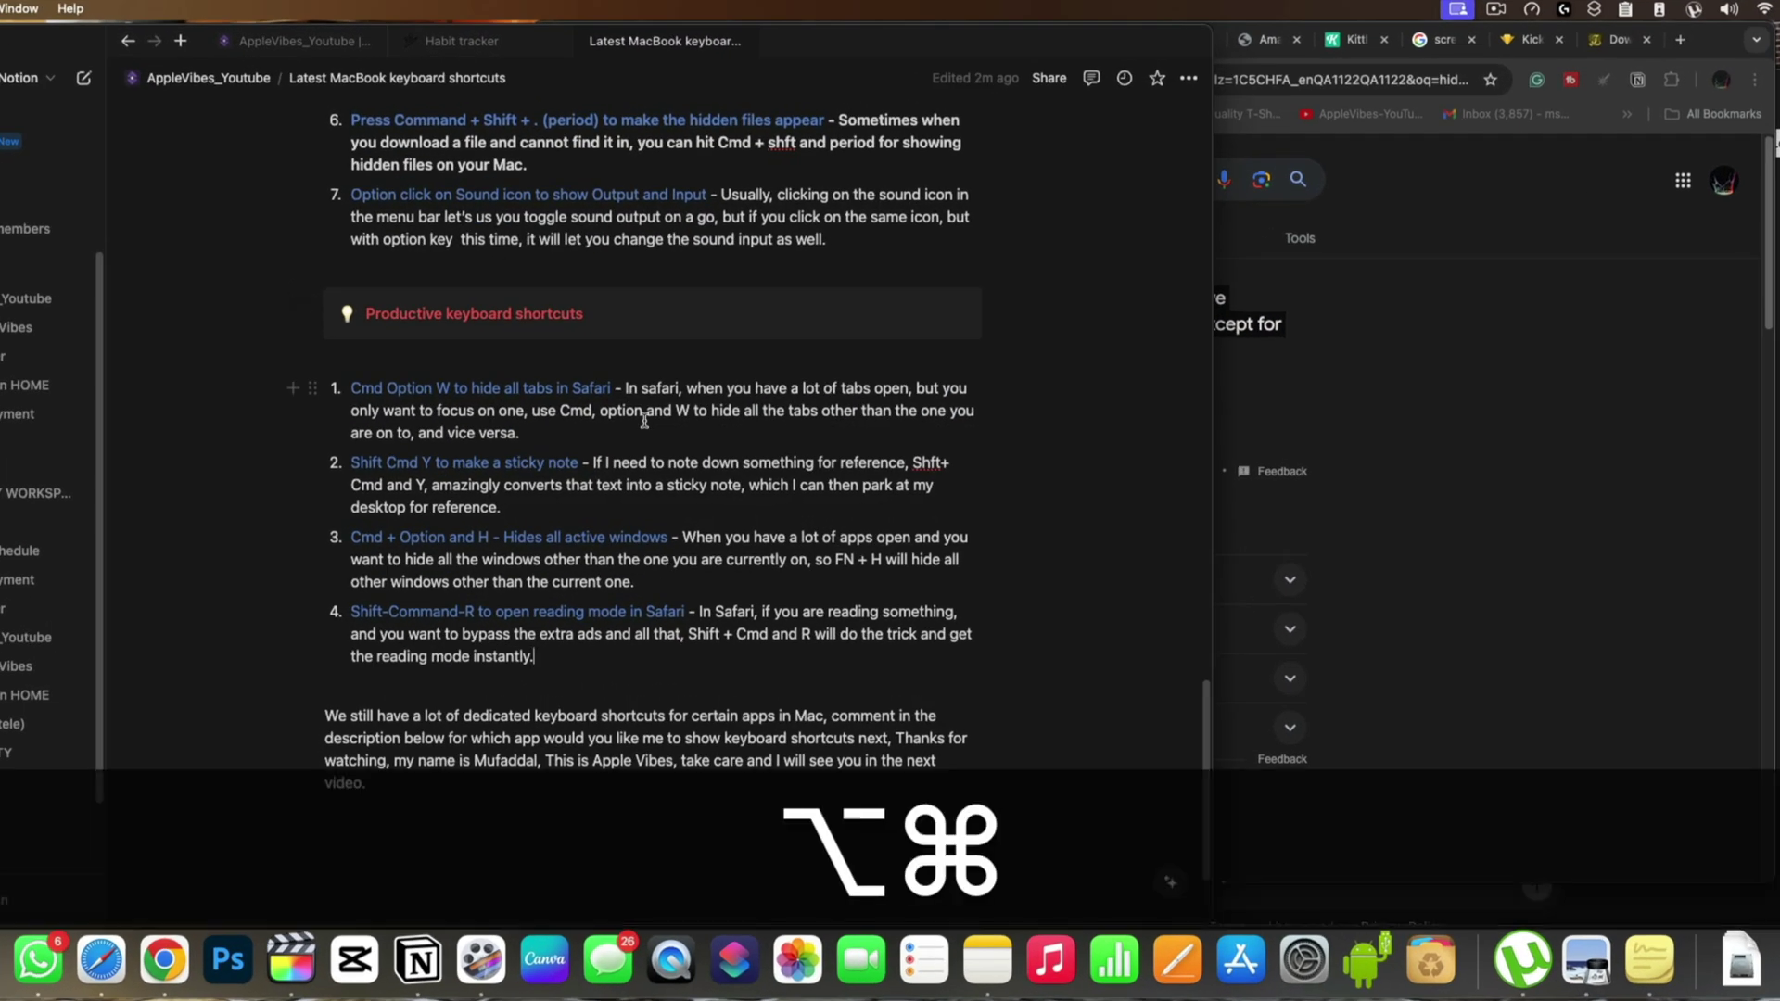
pyautogui.press('alt+super+h')
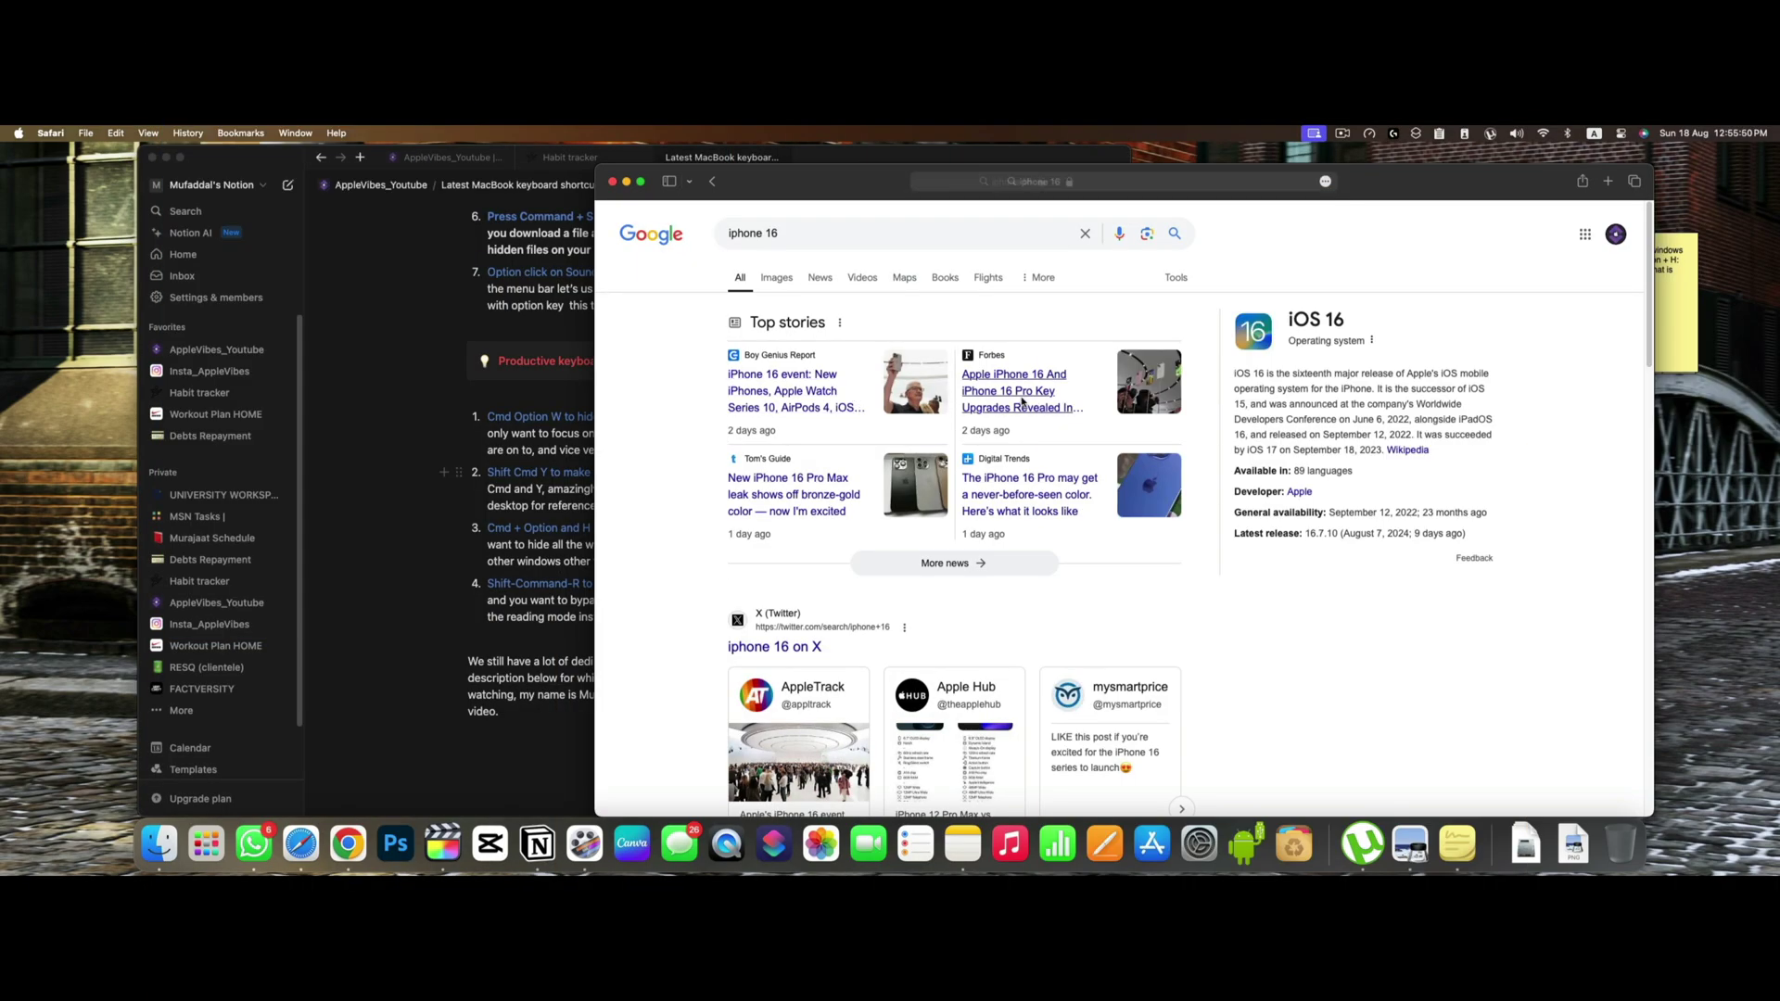
# - Open the Forbes 'Apple iPhone 16 And iPhone 16 Pro Key Upgrades' article in Reader view
pyautogui.click(1023, 401)
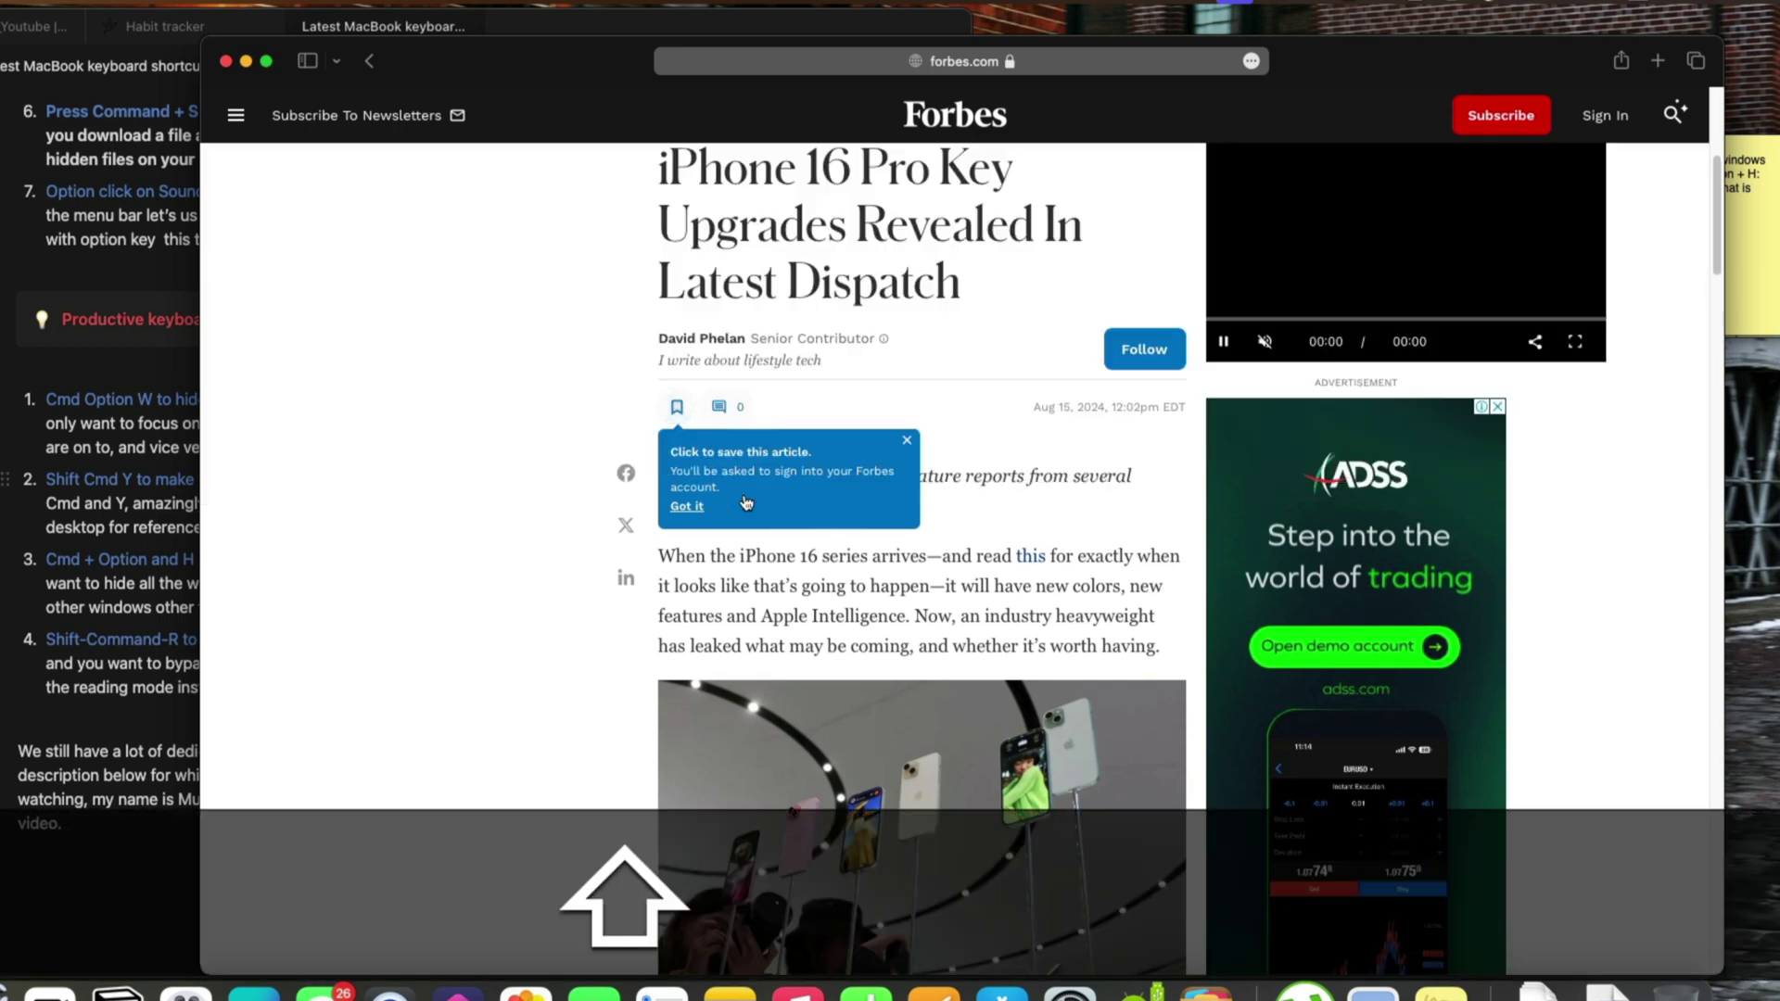
pyautogui.press('super+shift+r')
pyautogui.scroll(-15, 744, 494)
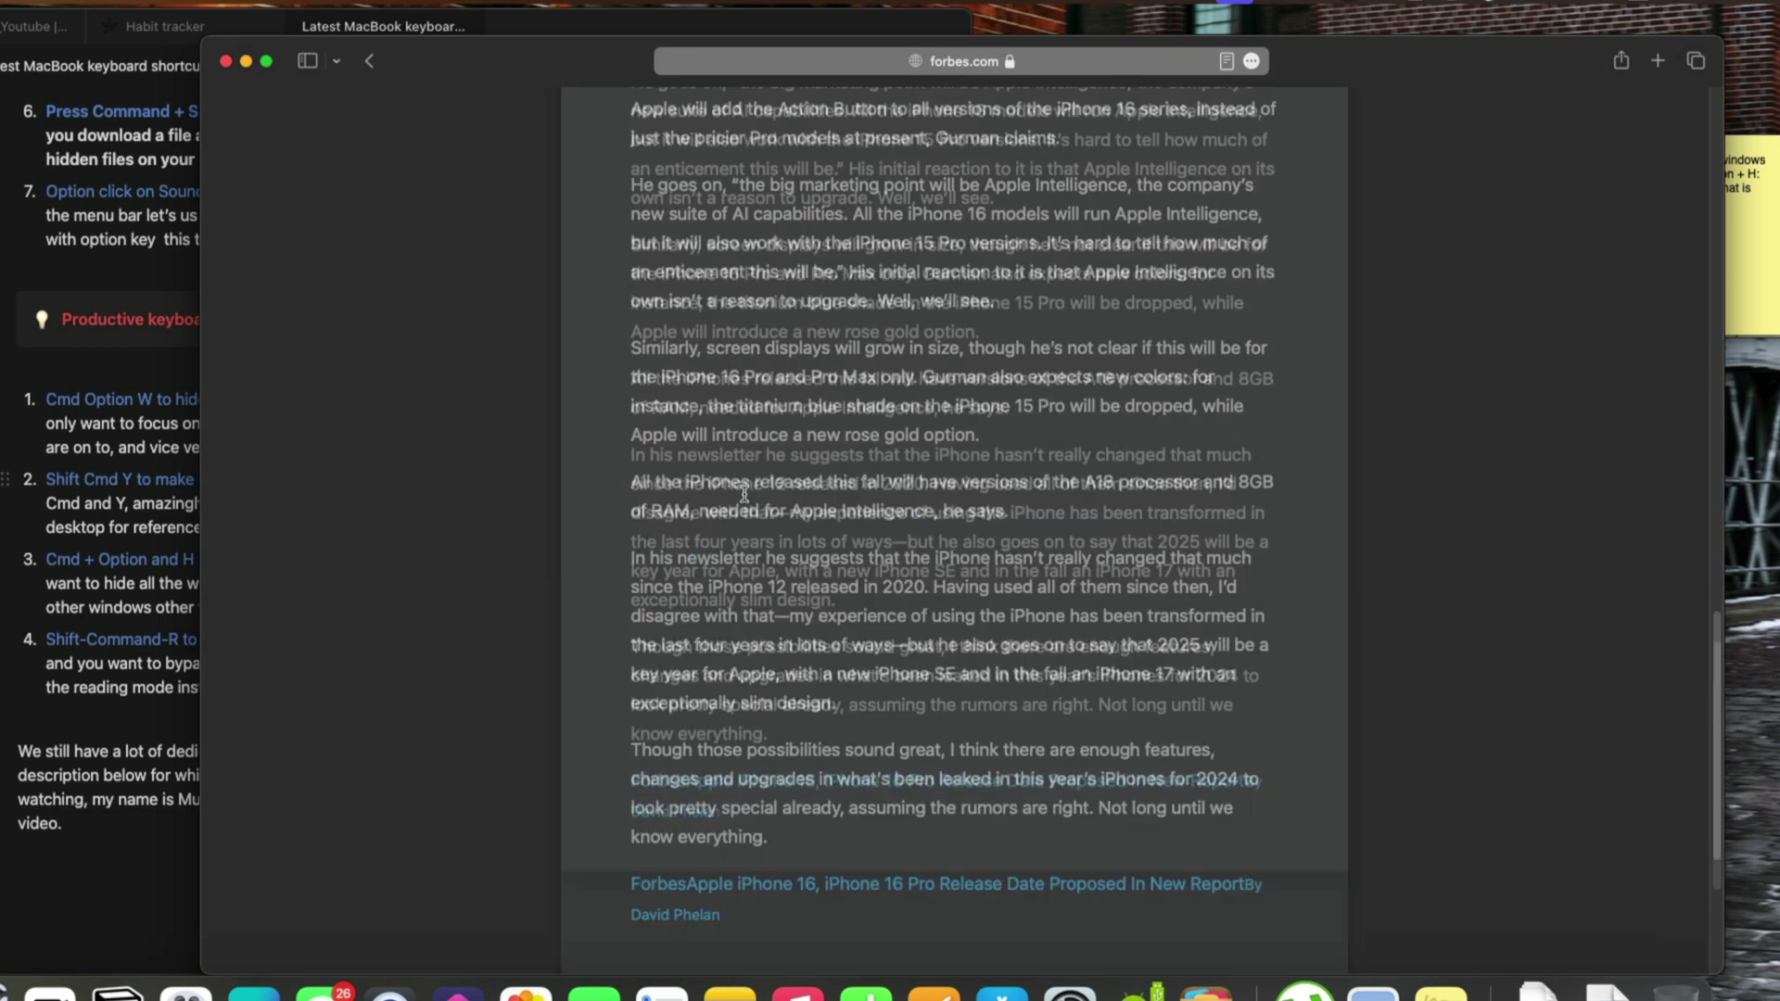